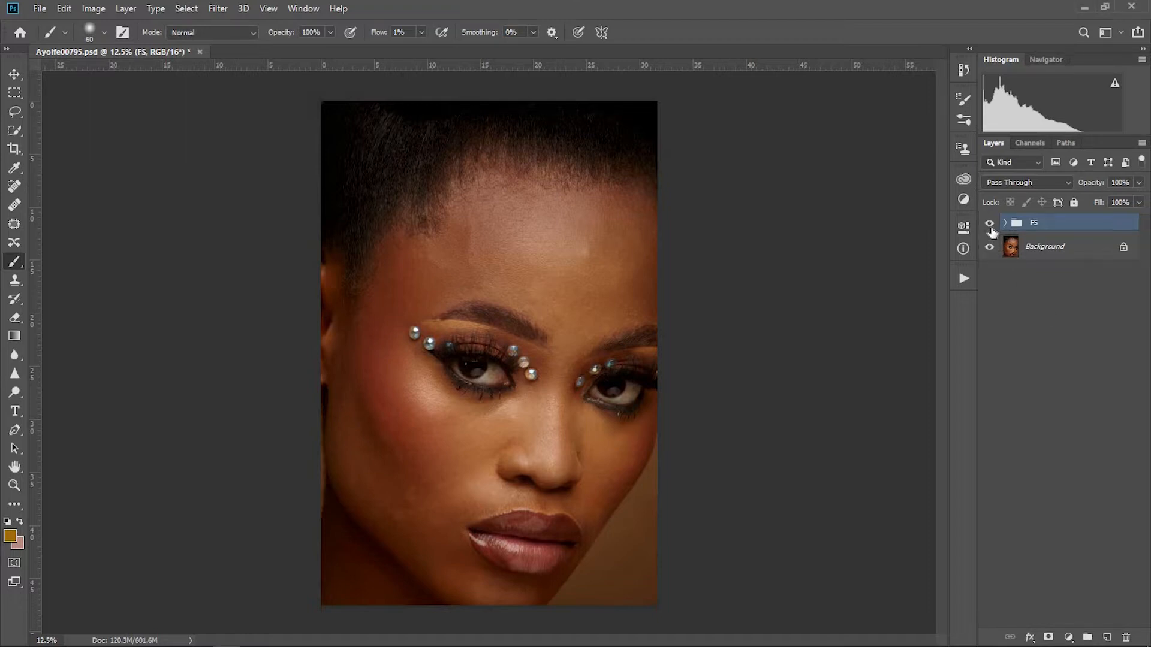
Step: Compare the portrait with and without the FS group, and inspect the frequency separation layers inside it
left_click(989, 224)
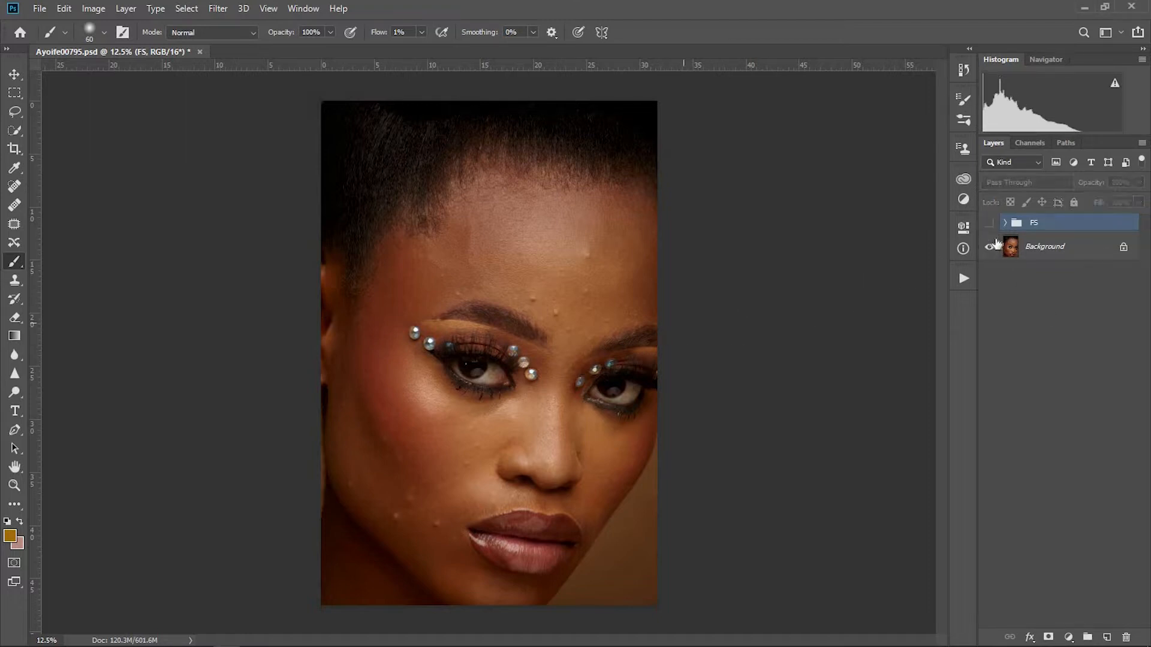
left_click(988, 224)
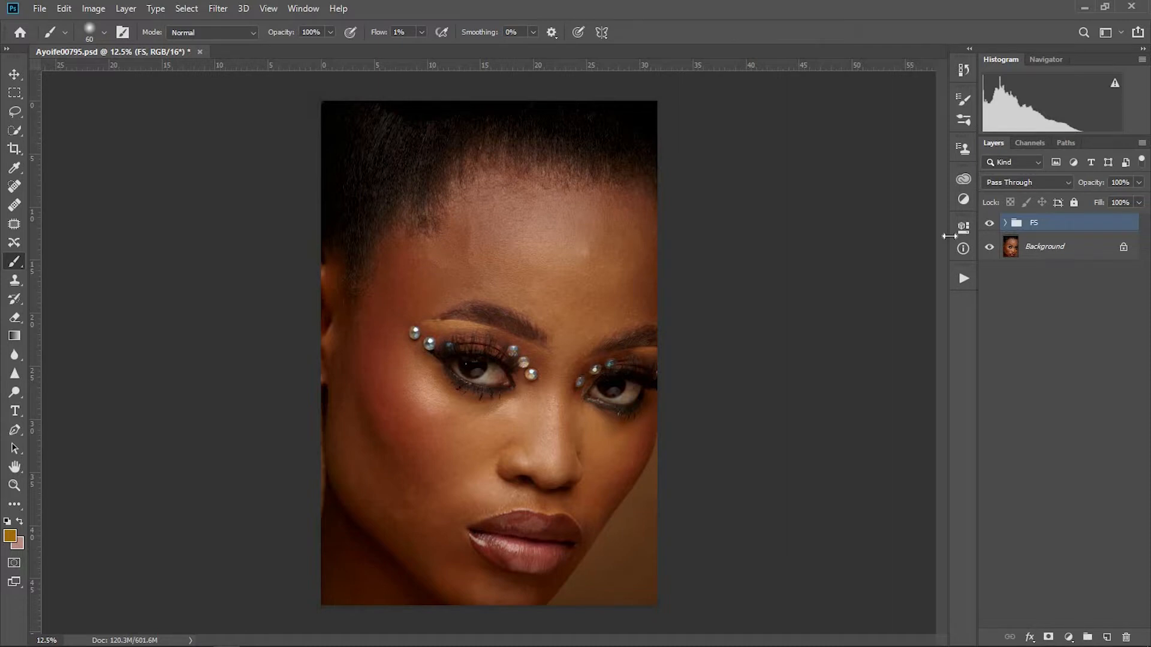
left_click(1009, 223)
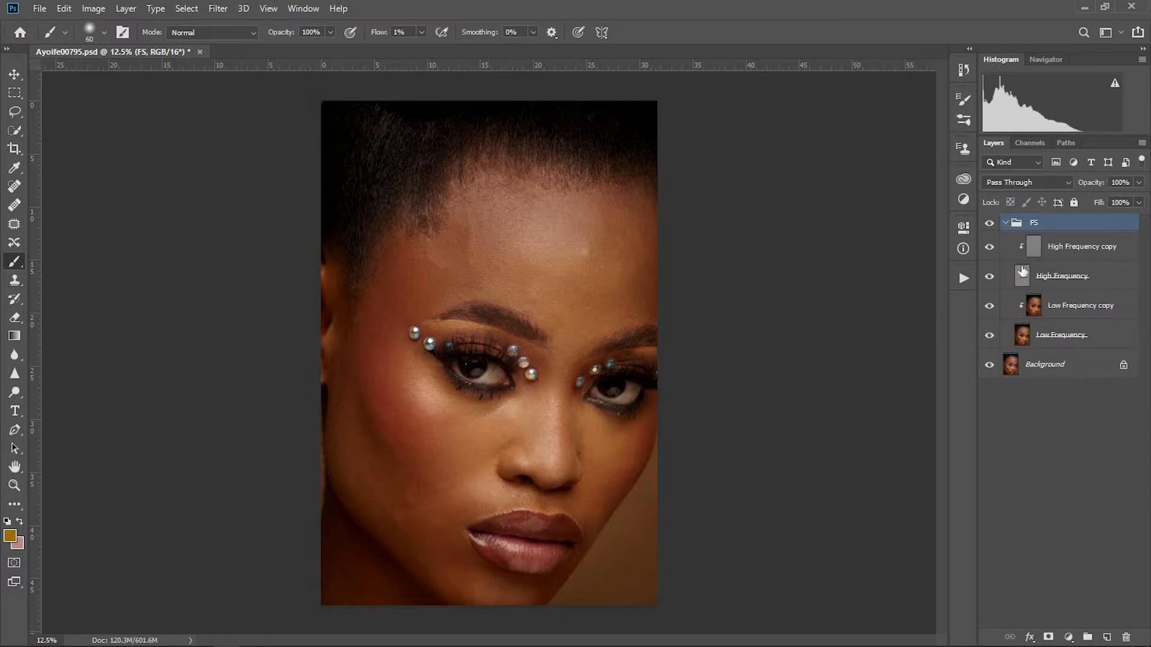
left_click(1005, 223)
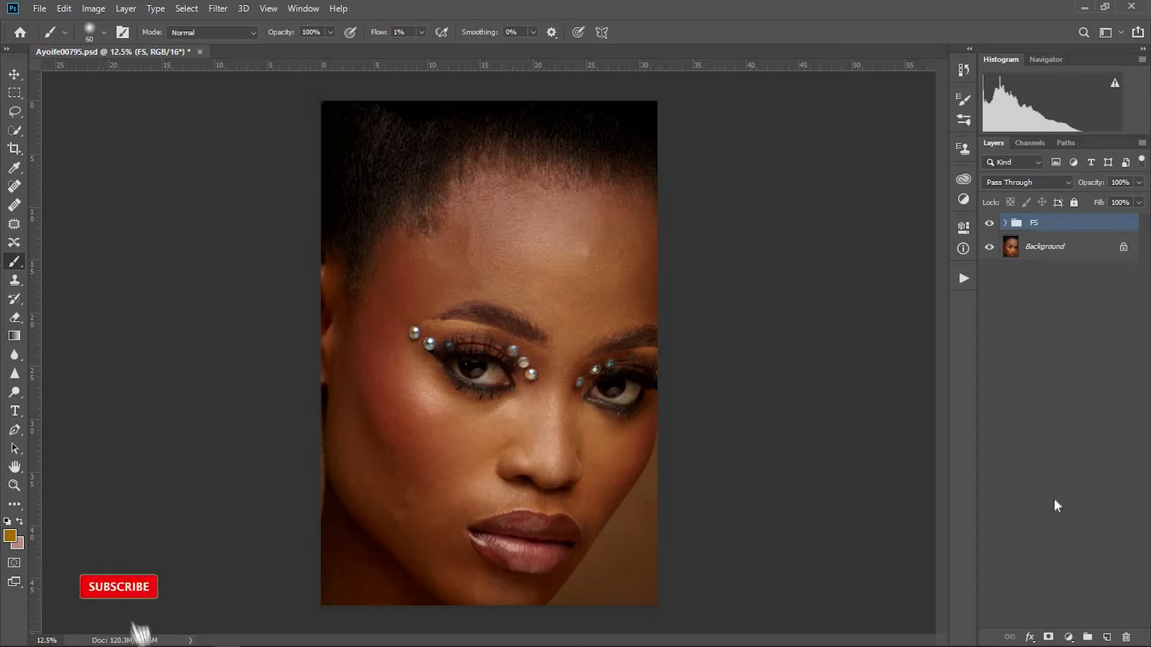
Step: Add a Curves adjustment layer above the FS group and raise its RGB midtones at input 102 to brighten the portrait
left_click(1068, 638)
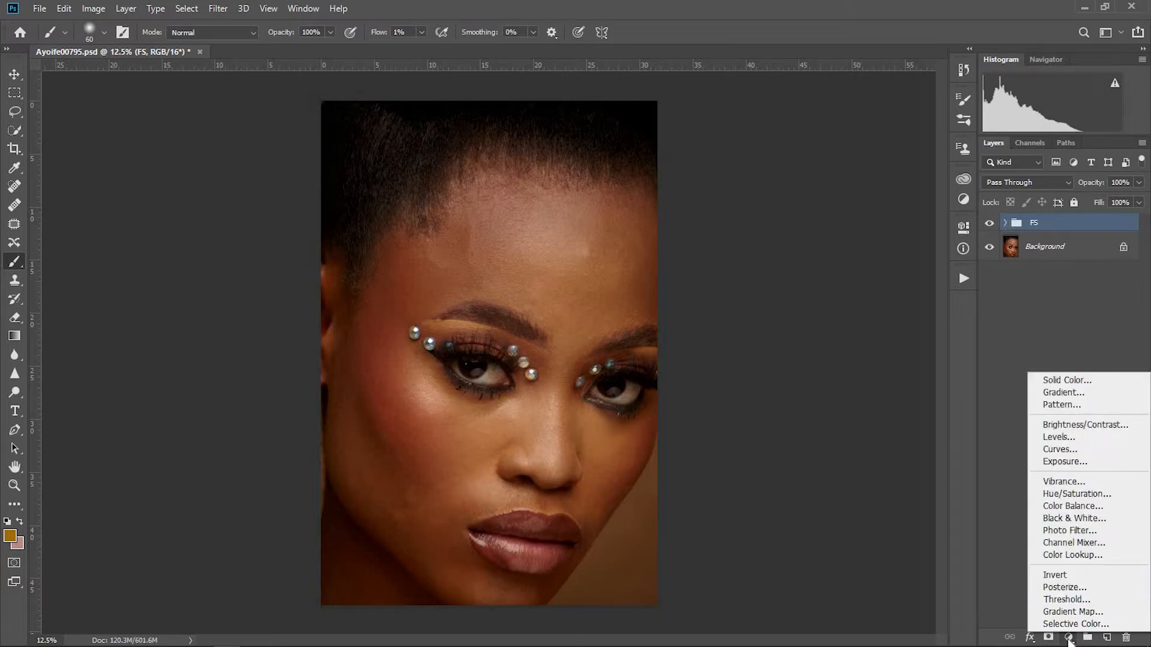
left_click(1065, 450)
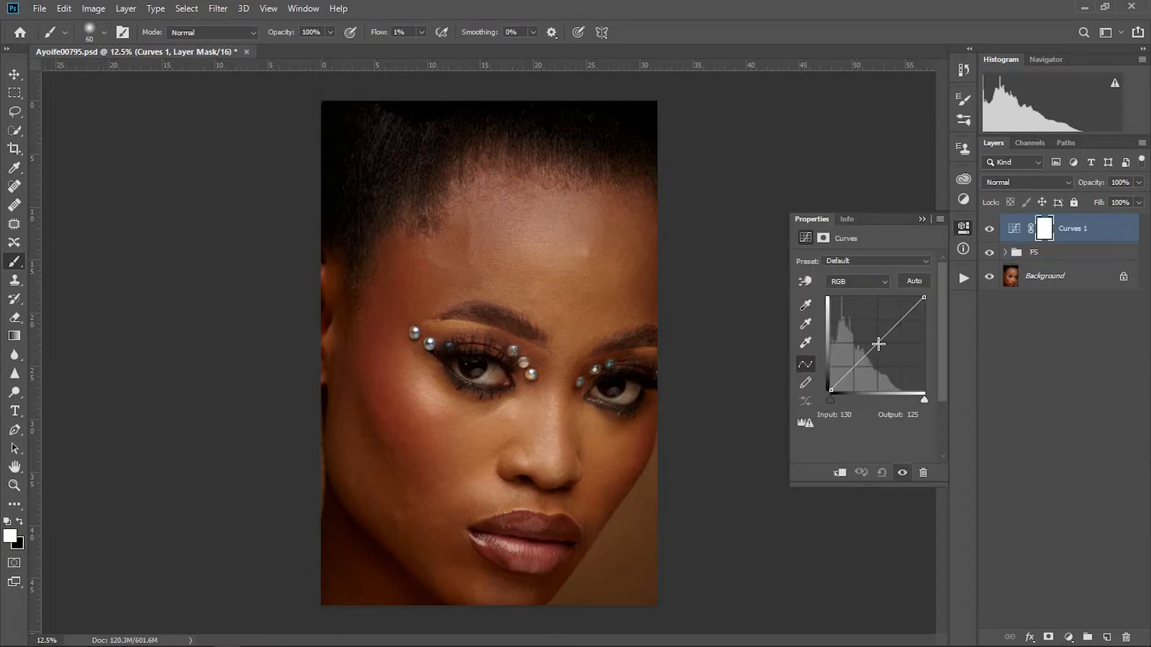
left_click_drag(877, 343, 868, 340)
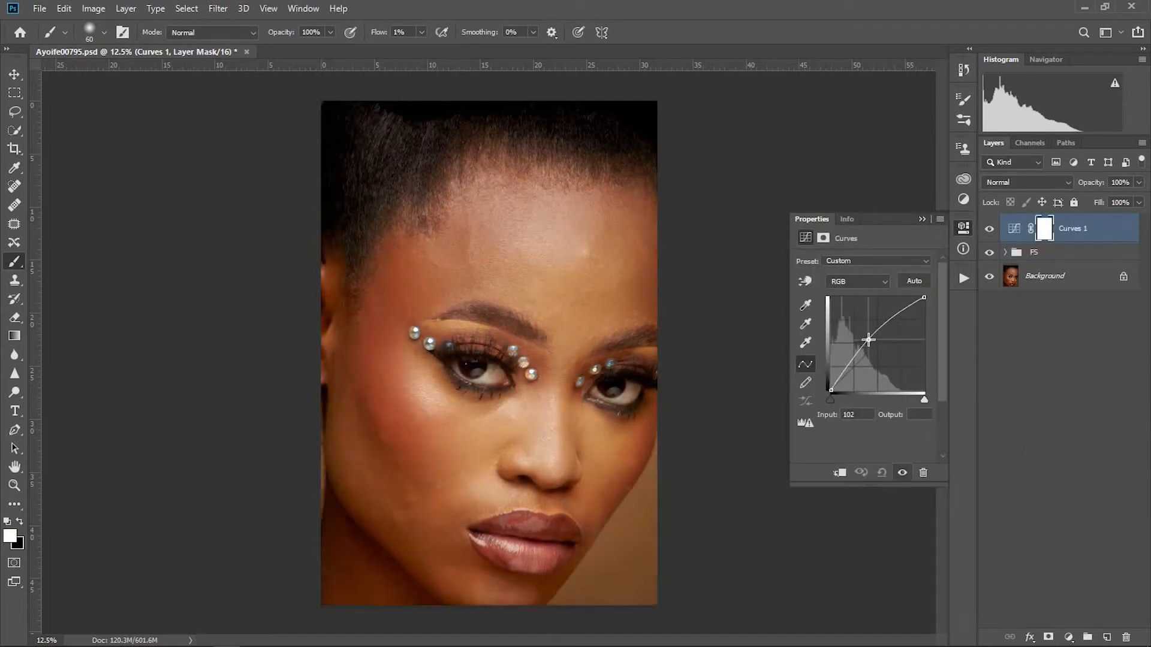
left_click(921, 219)
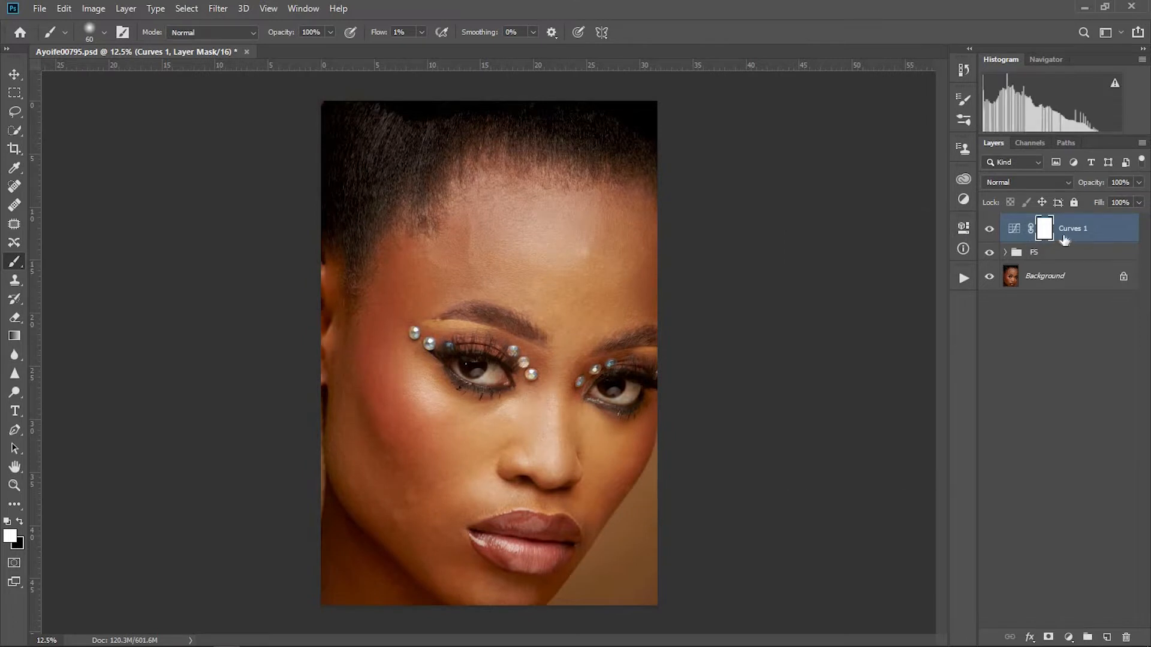
Step: Rename the brightening Curves layer to "dodge" and invert its mask to black
double_click(1073, 228)
type("dodo")
type("e")
key("Return")
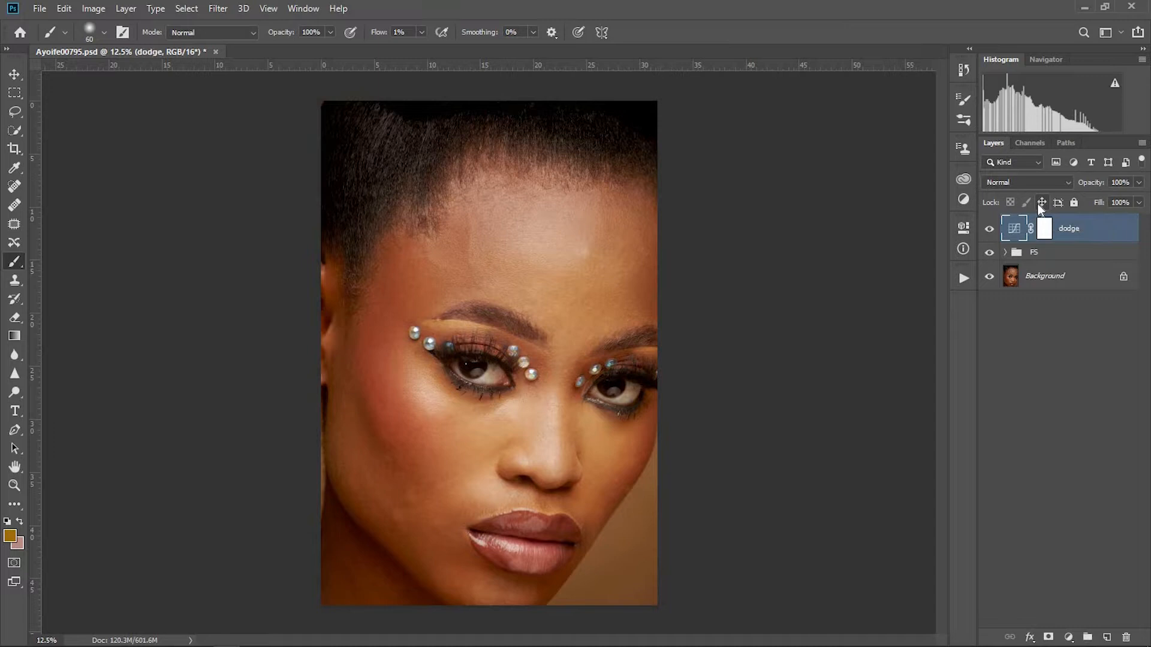
left_click(1044, 231)
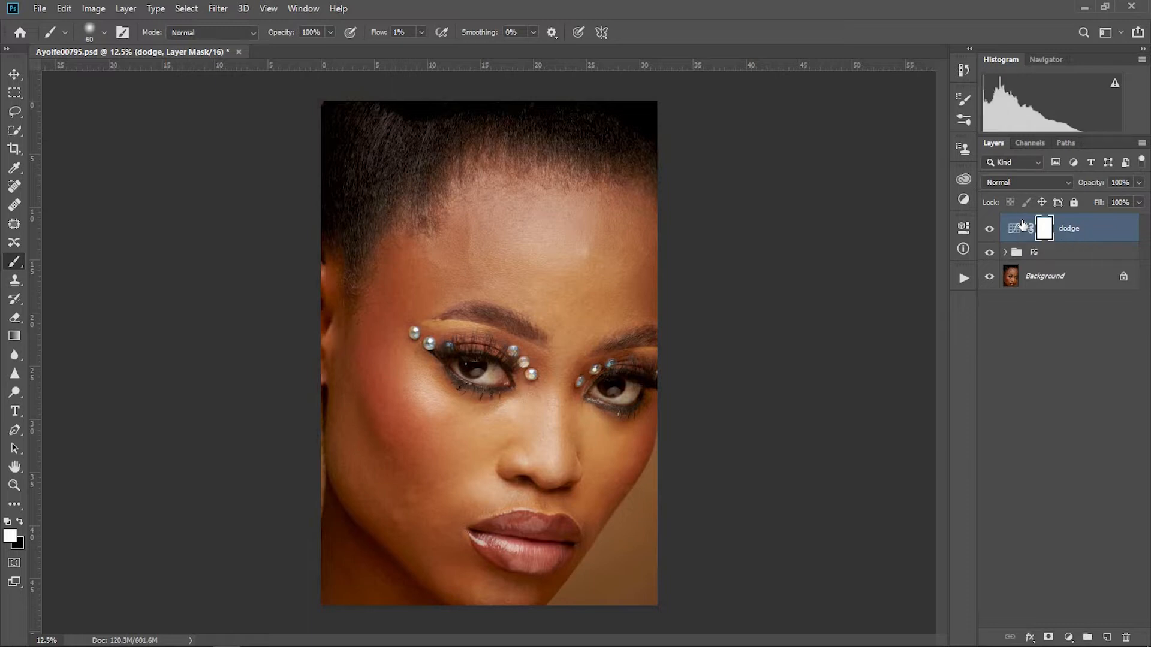
key("ctrl+i")
Step: Add a second Curves adjustment layer above dodge and lower its RGB midtones at input 141 to darken the portrait
left_click(1068, 637)
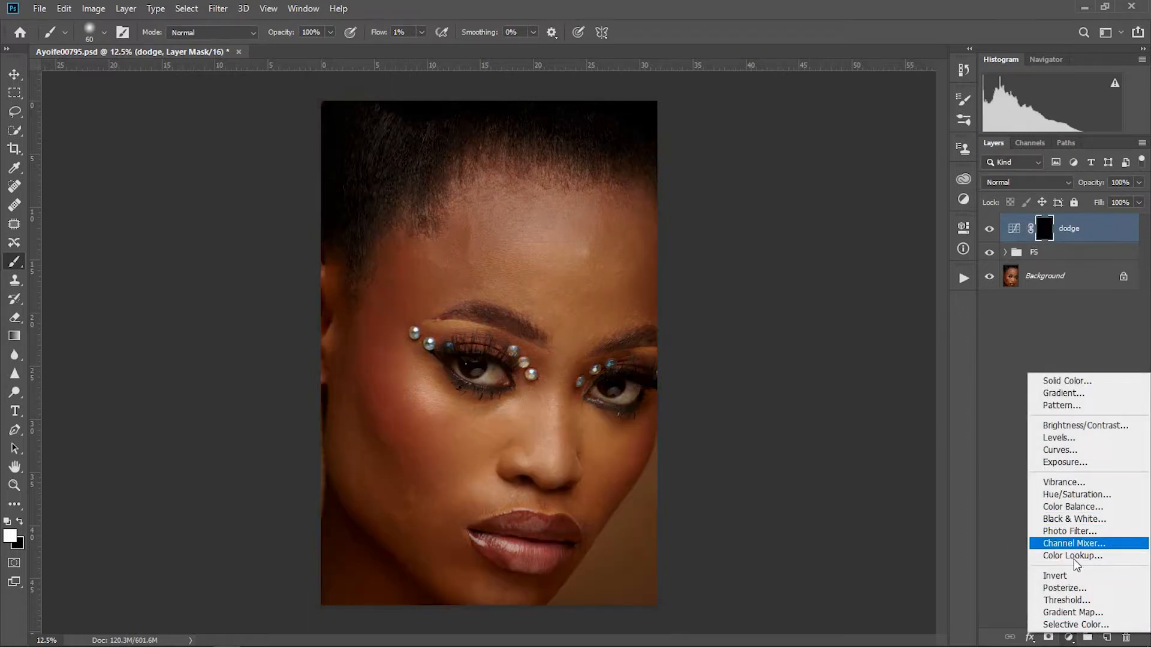
left_click(1073, 450)
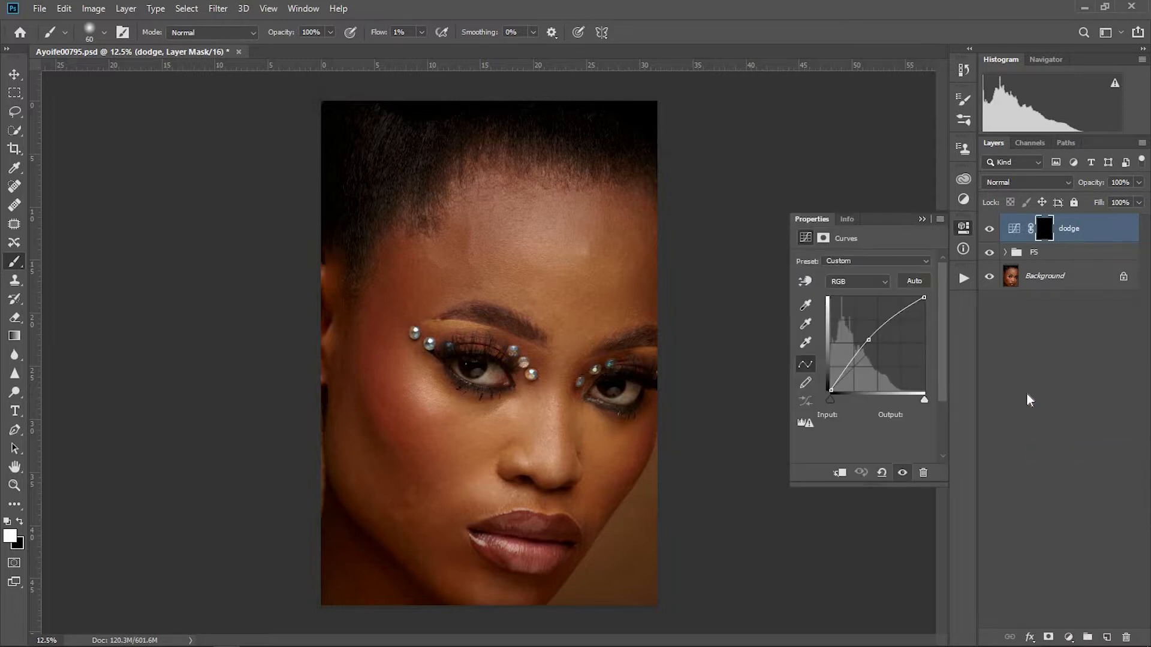
left_click_drag(879, 346, 882, 349)
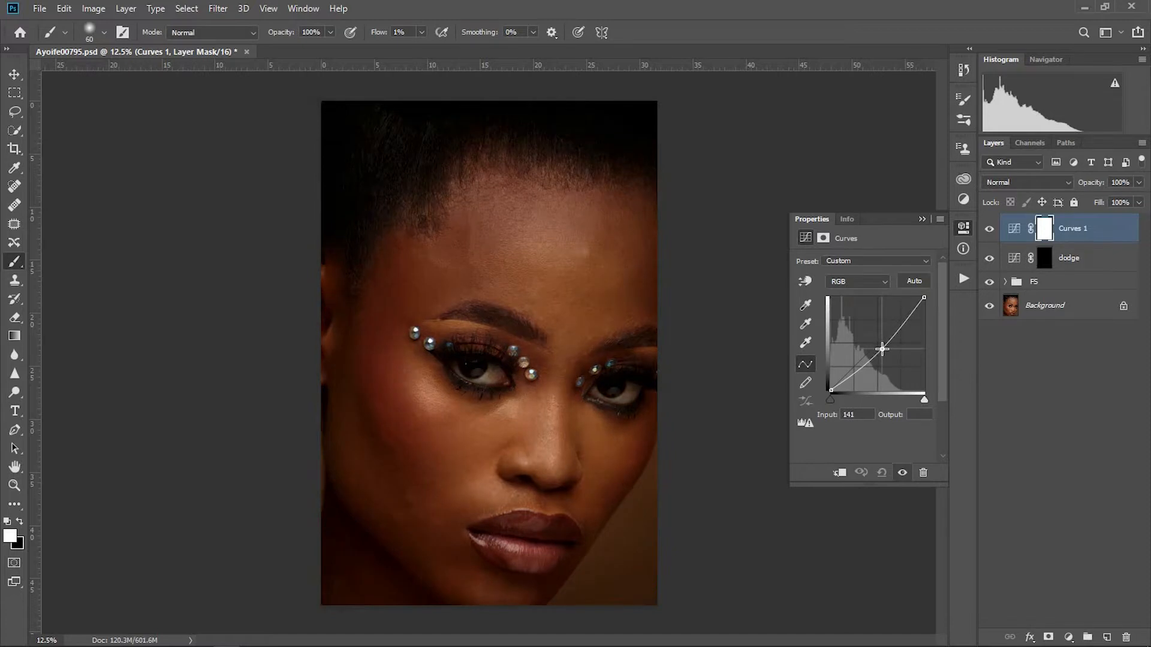
left_click(925, 220)
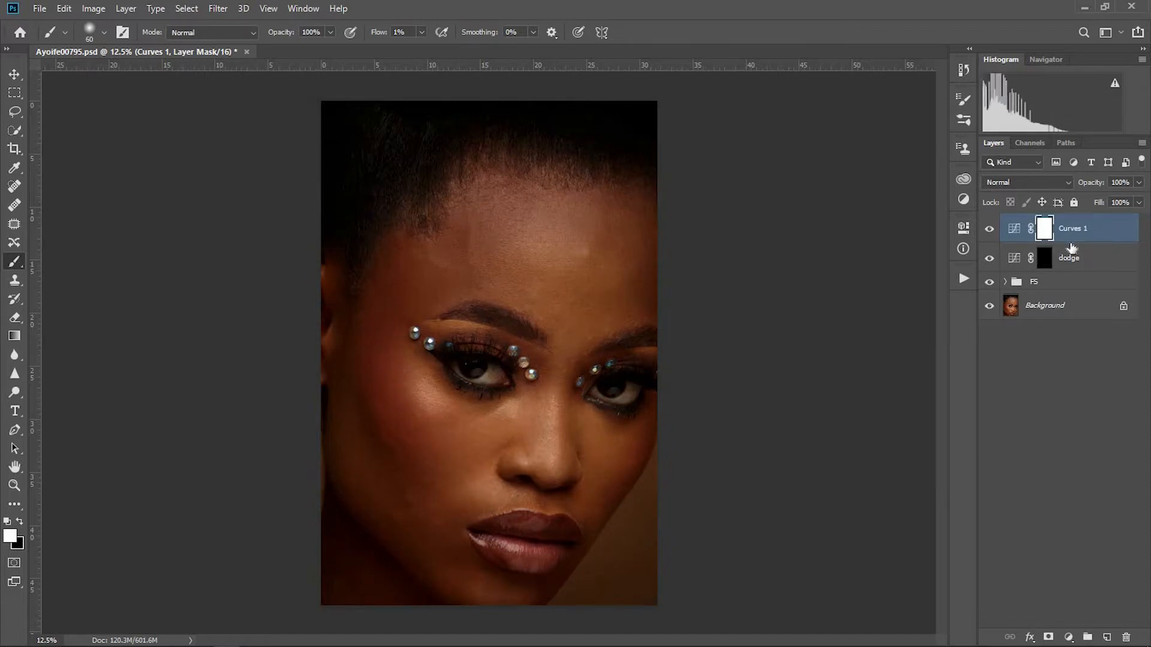
Step: Rename the darkening Curves layer to "burn" and invert its mask to black
double_click(1072, 228)
type("burn")
key("Return")
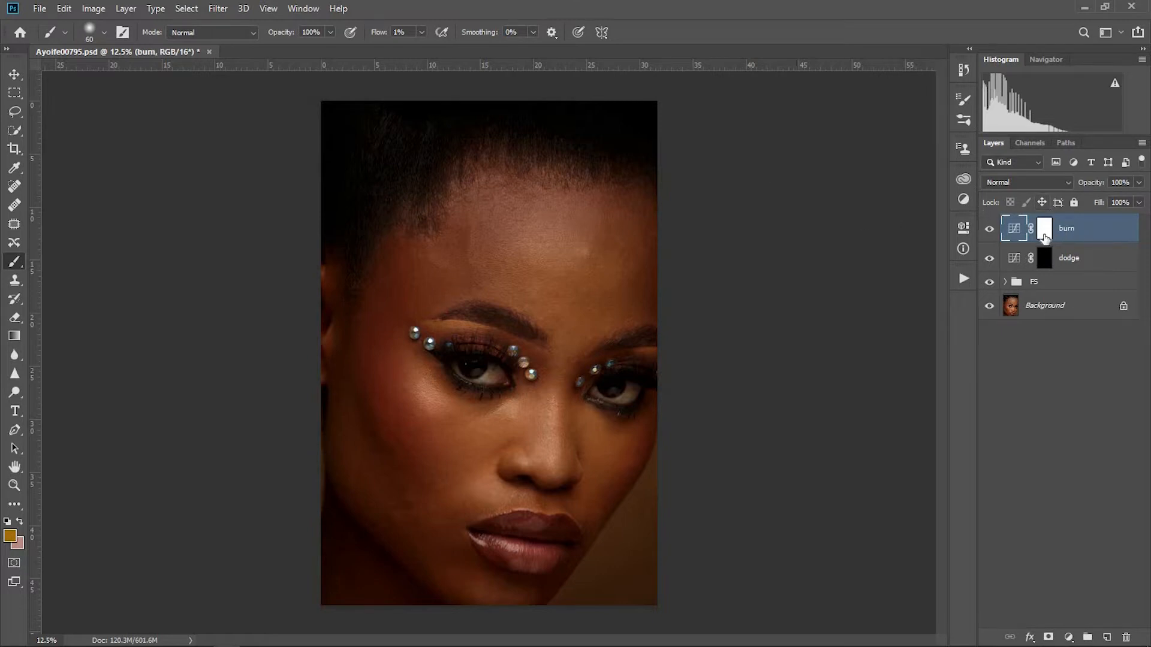
left_click(1044, 231)
key("d")
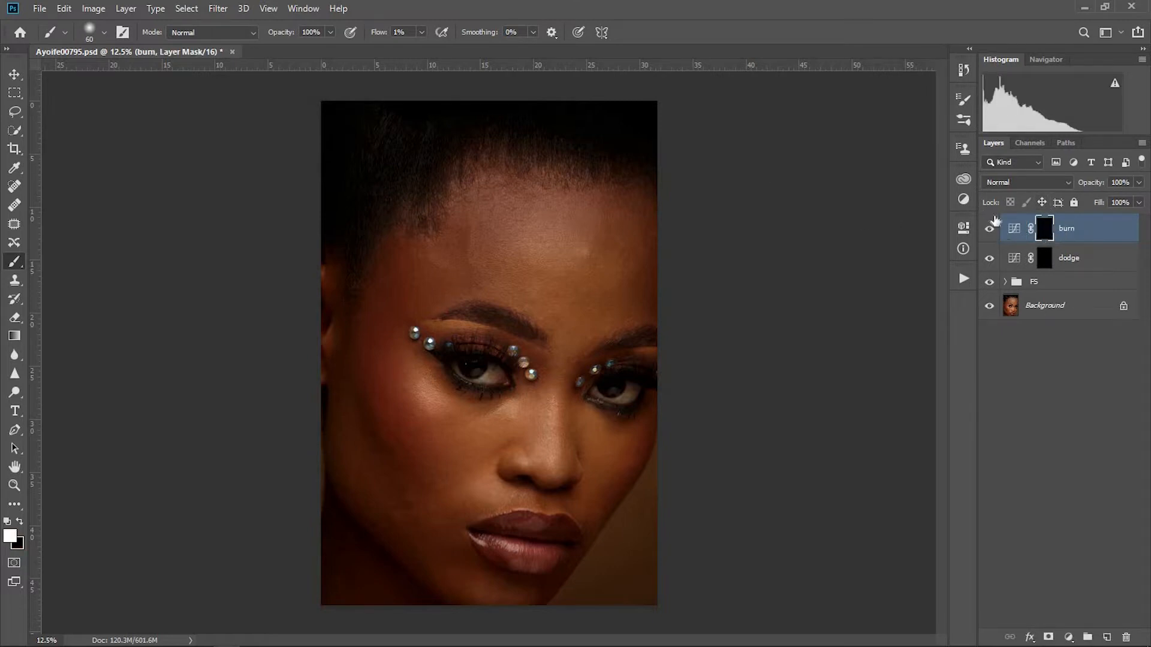
key("ctrl+i")
Step: Group the burn and dodge layers together and name the group "dnb1"
left_click(1082, 267, "shift")
key("ctrl+g")
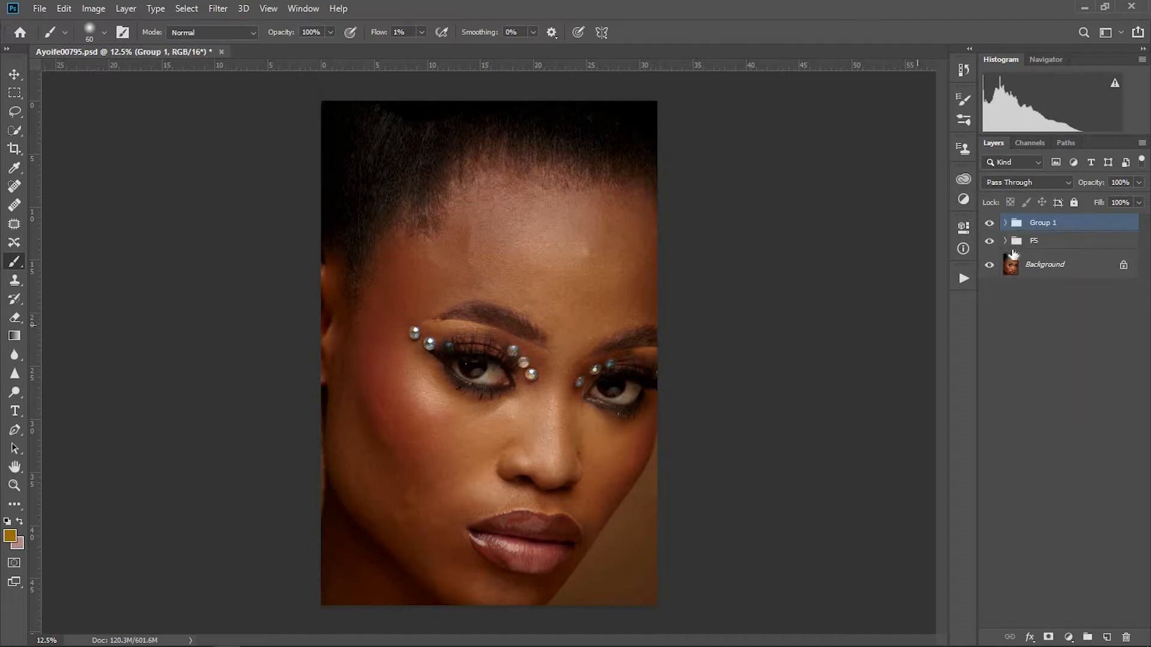
double_click(1047, 224)
type("dodge and burn")
key("BackSpace")
key("BackSpace")
key("BackSpace")
key("BackSpace")
key("BackSpace")
key("BackSpace")
key("BackSpace")
key("BackSpace")
key("BackSpace")
key("BackSpace")
type("dnb1")
key("Return")
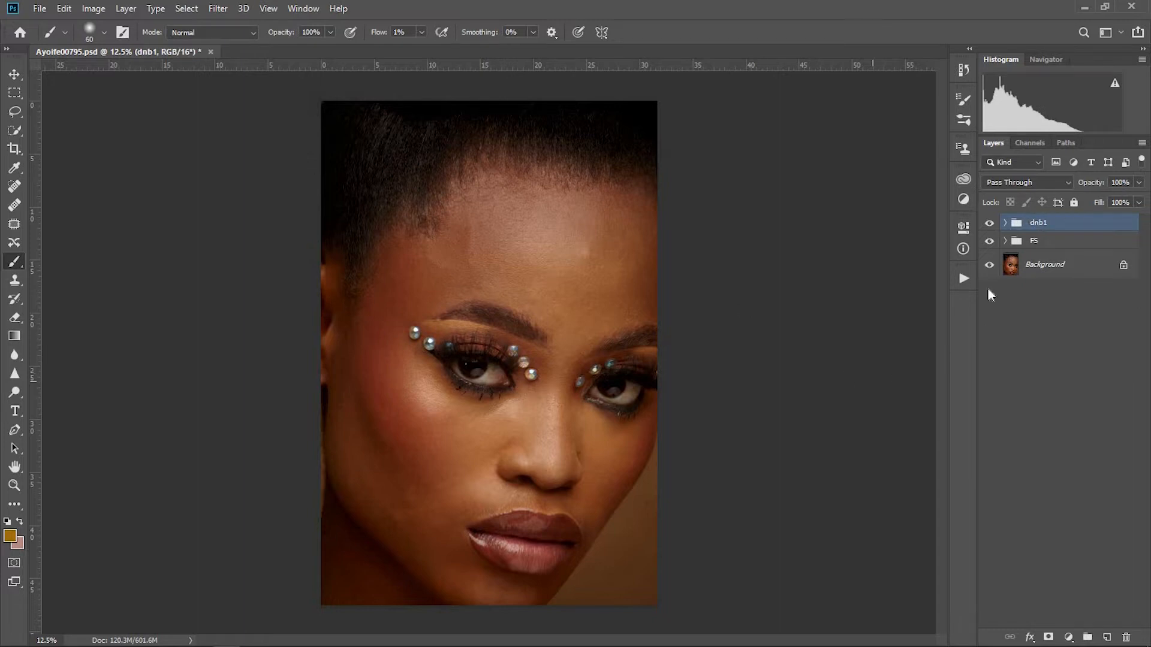
Step: Duplicate the dnb1 group and rename the copy "dnb2"
left_click_drag(1074, 228, 1107, 637)
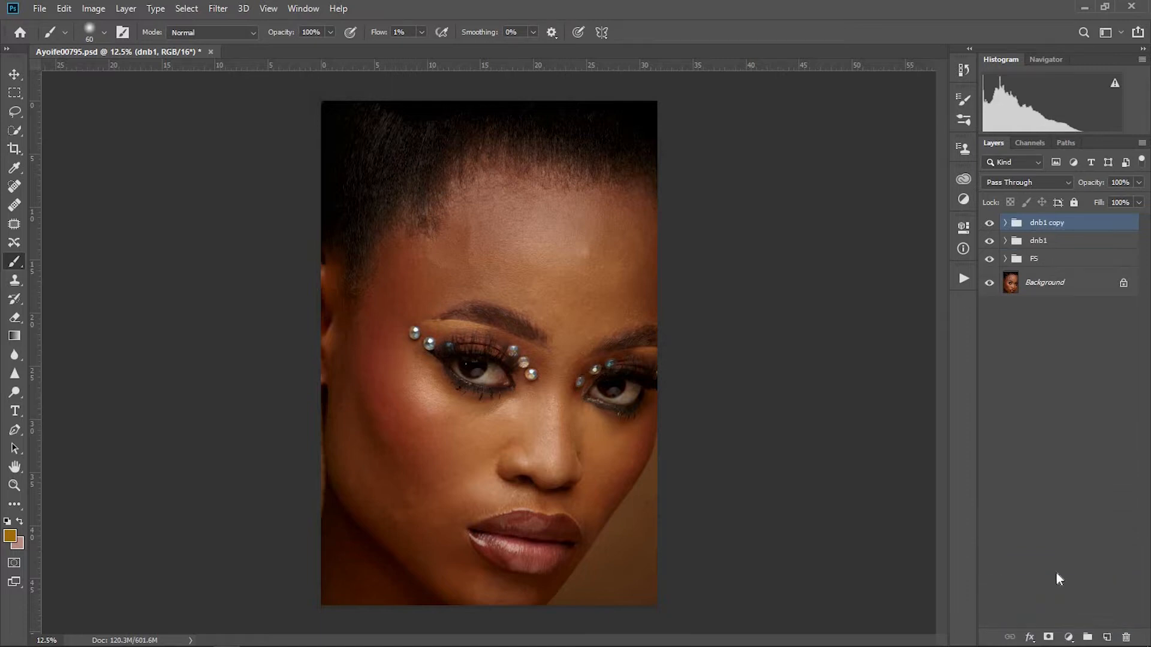
double_click(1047, 224)
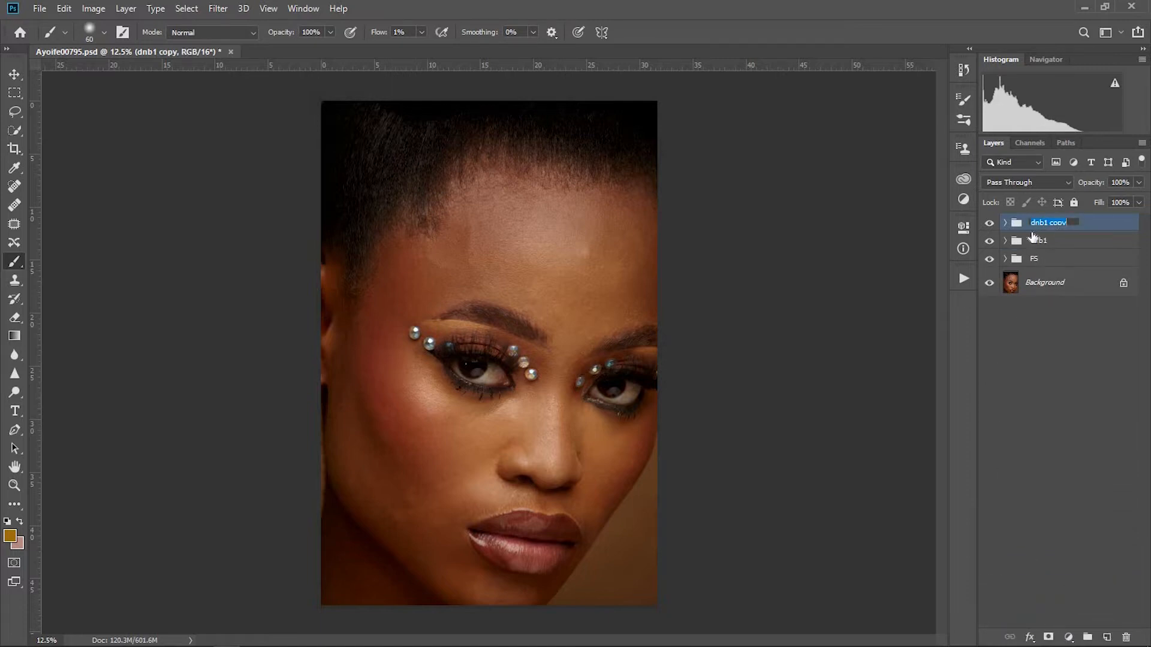
type("dnb2")
key("Return")
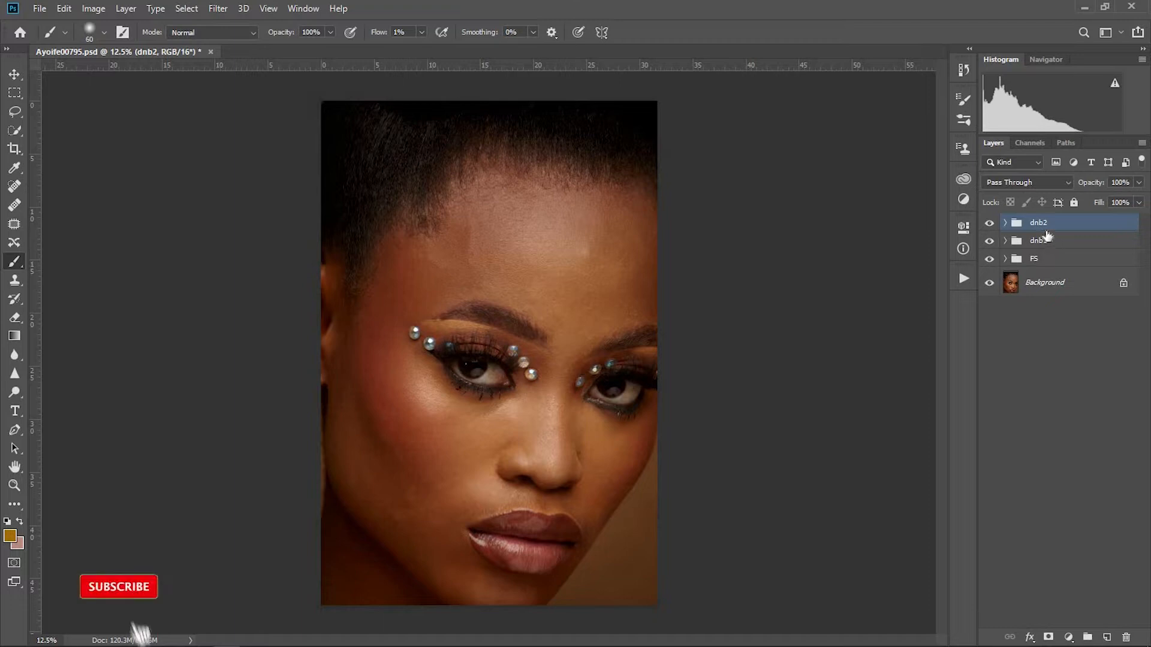
Step: Duplicate the dnb2 group and rename the copy "global dodge and burn"
left_click_drag(1046, 224, 1106, 637)
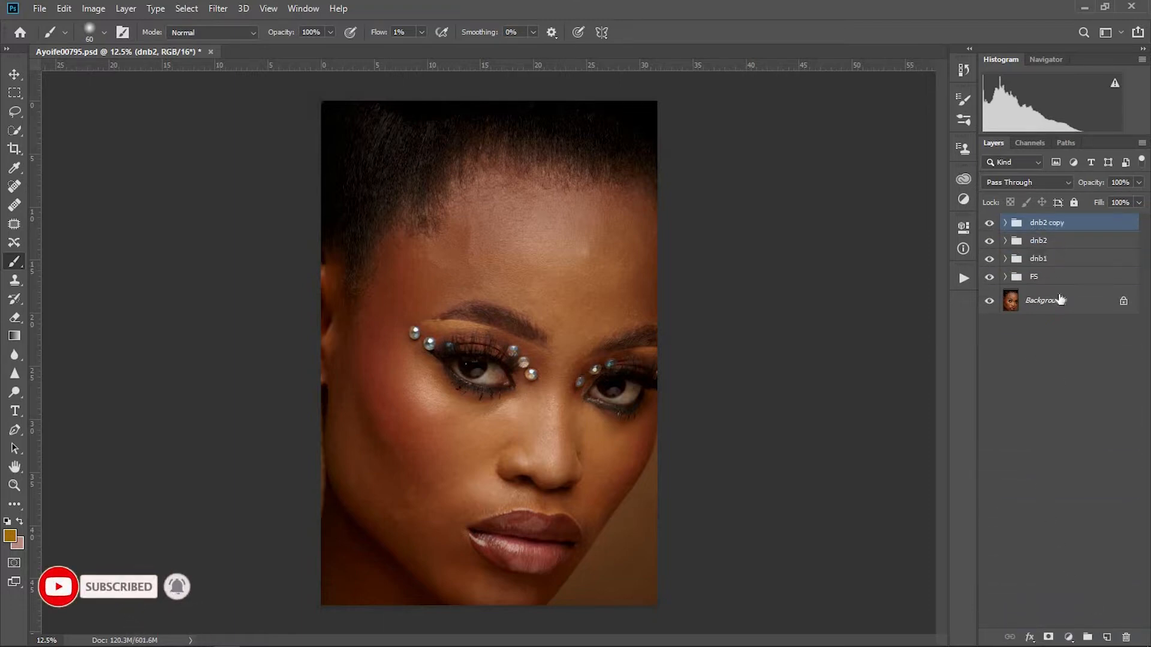
double_click(1047, 223)
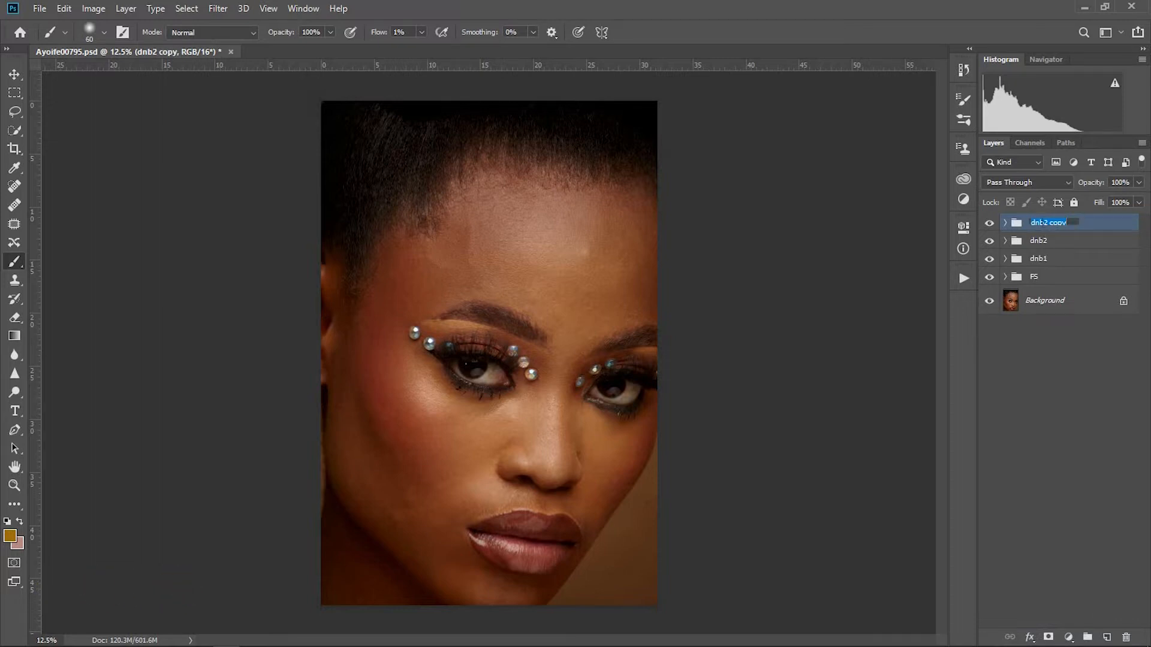
type("old")
key("Return")
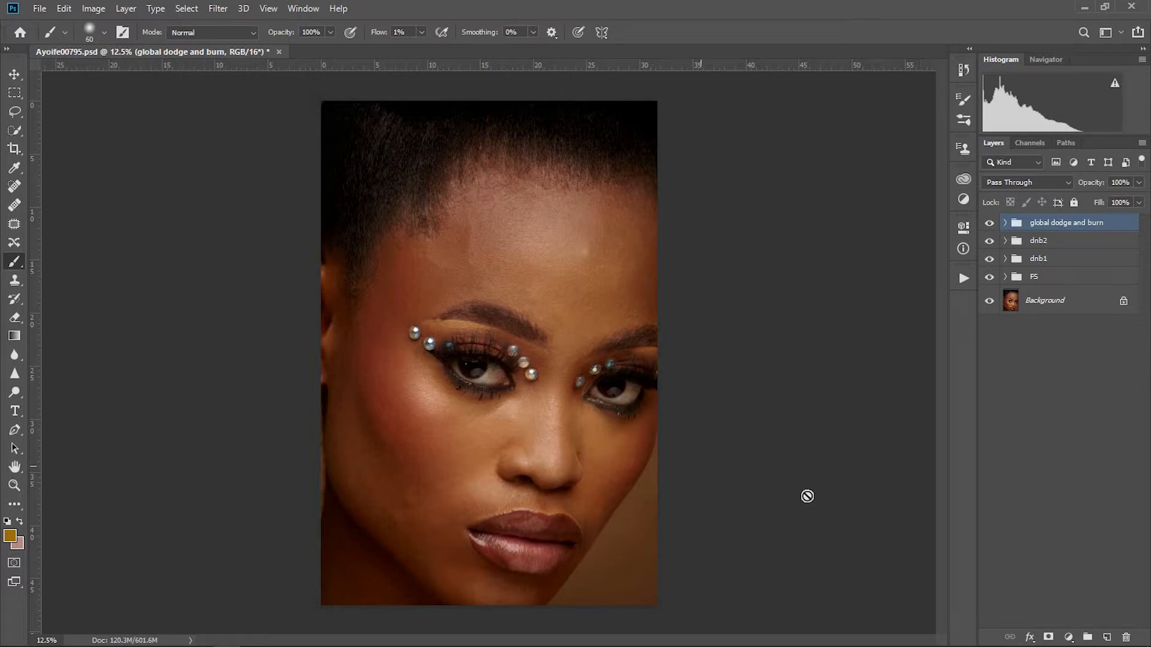
Step: Set the foreground to white and the background to black, and add a white-to-black Gradient Map adjustment layer above all groups
left_click(7, 522)
left_click(20, 521)
left_click(1068, 637)
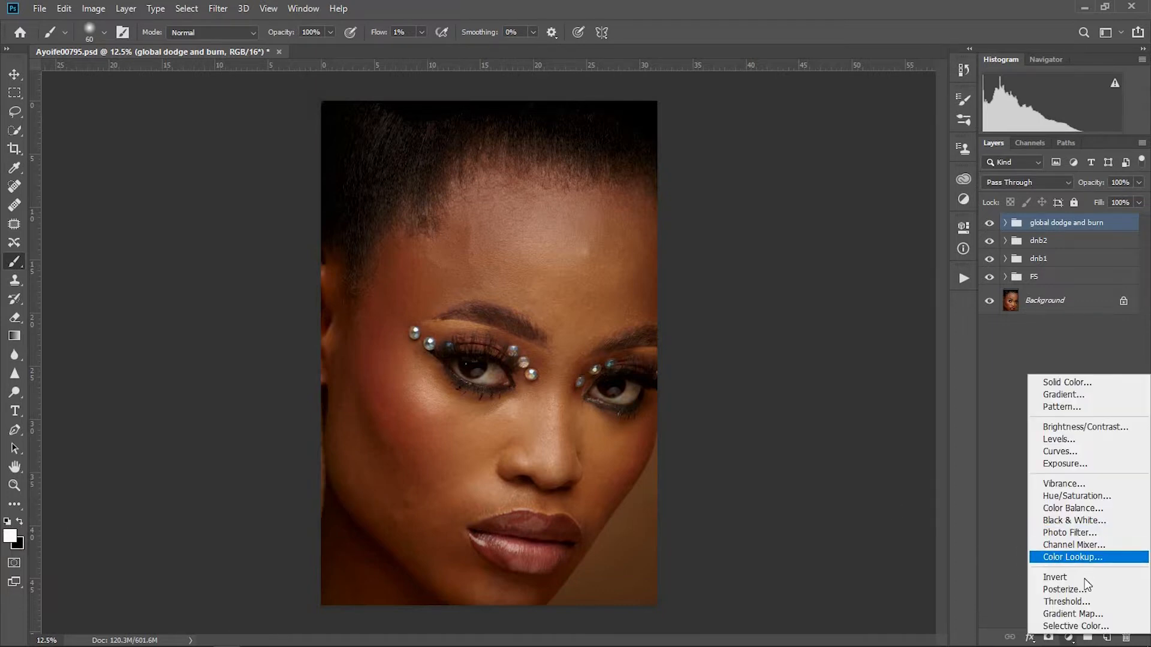
left_click(1084, 612)
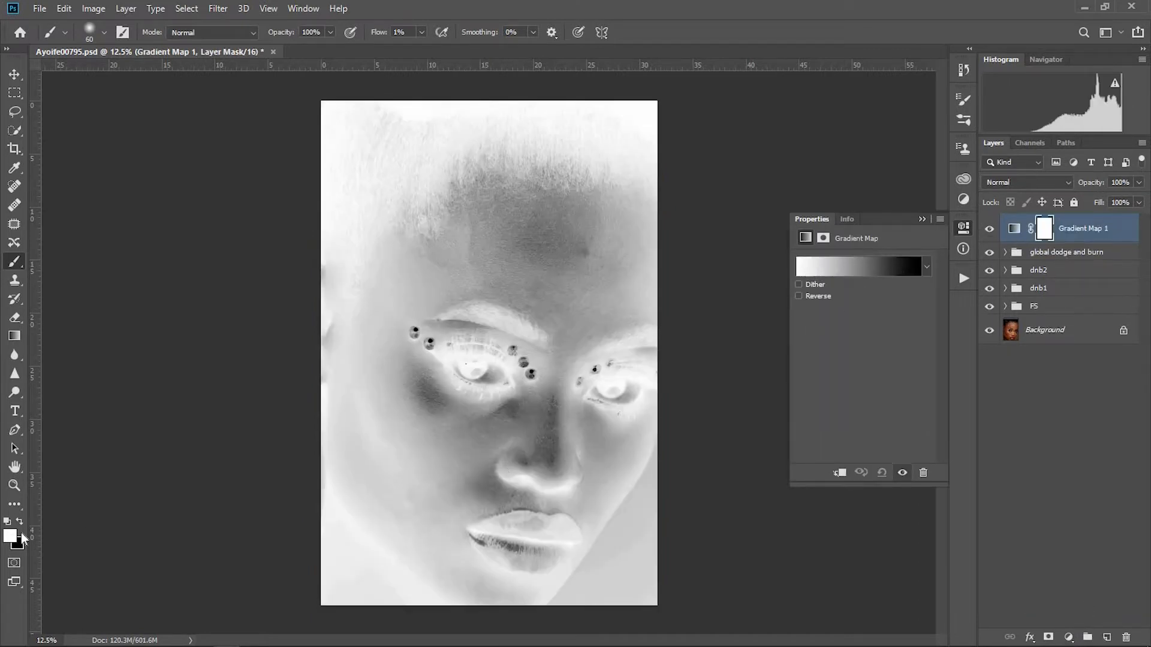
left_click(921, 219)
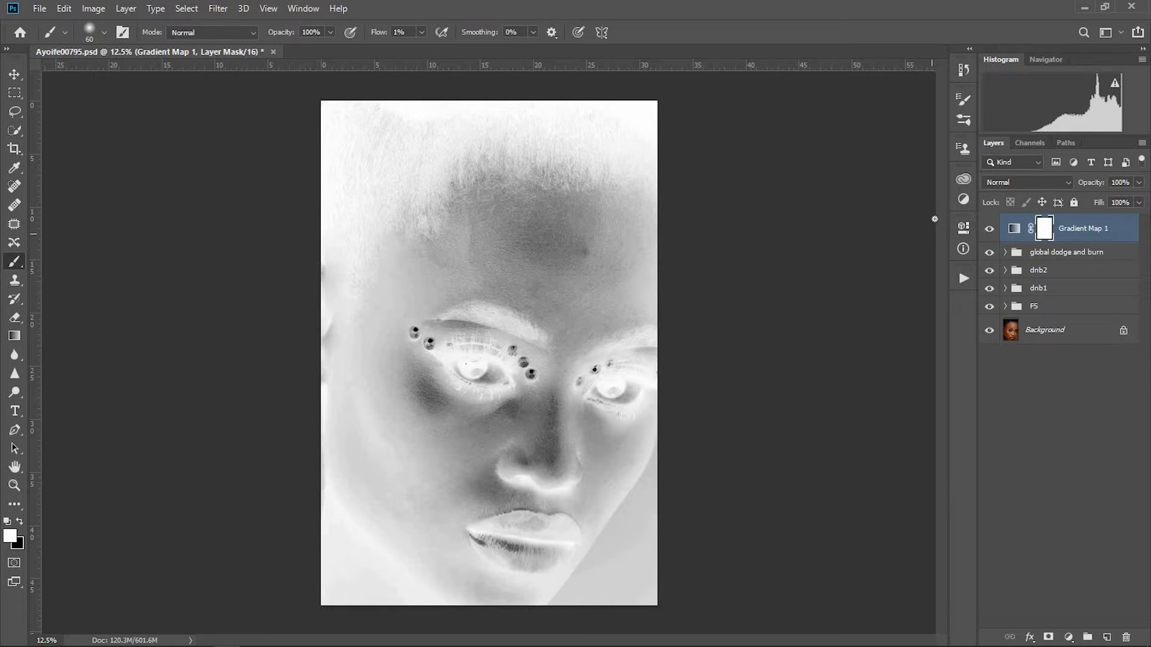
Step: Add a Levels adjustment layer with default settings above the Gradient Map layer
left_click(1068, 637)
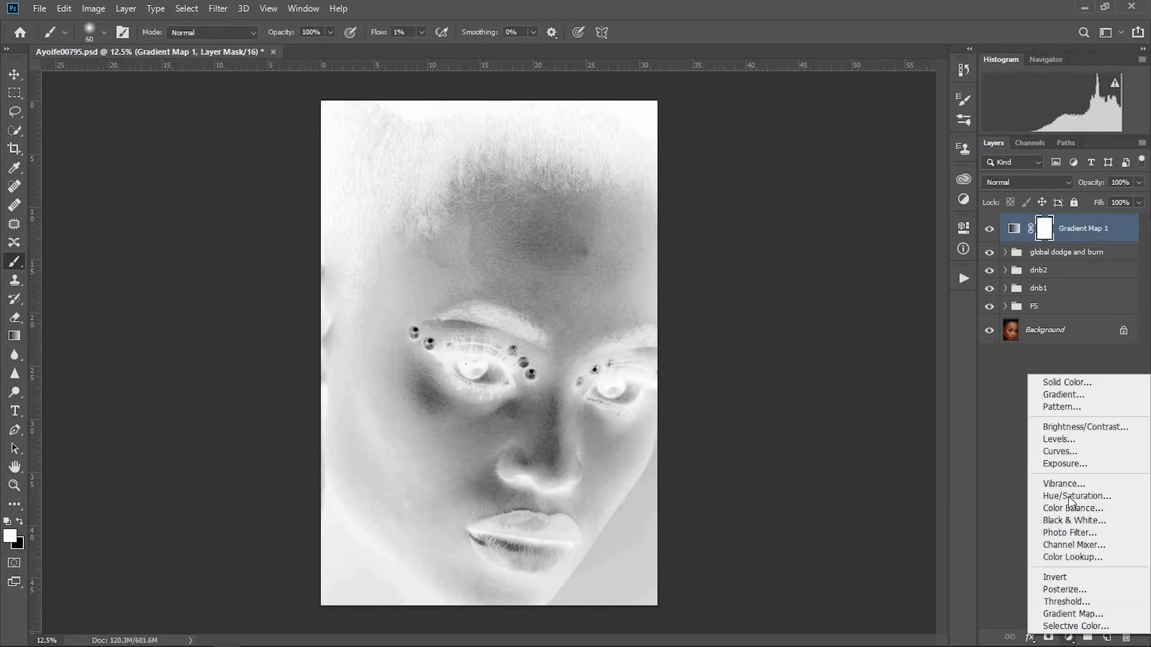
left_click(1070, 441)
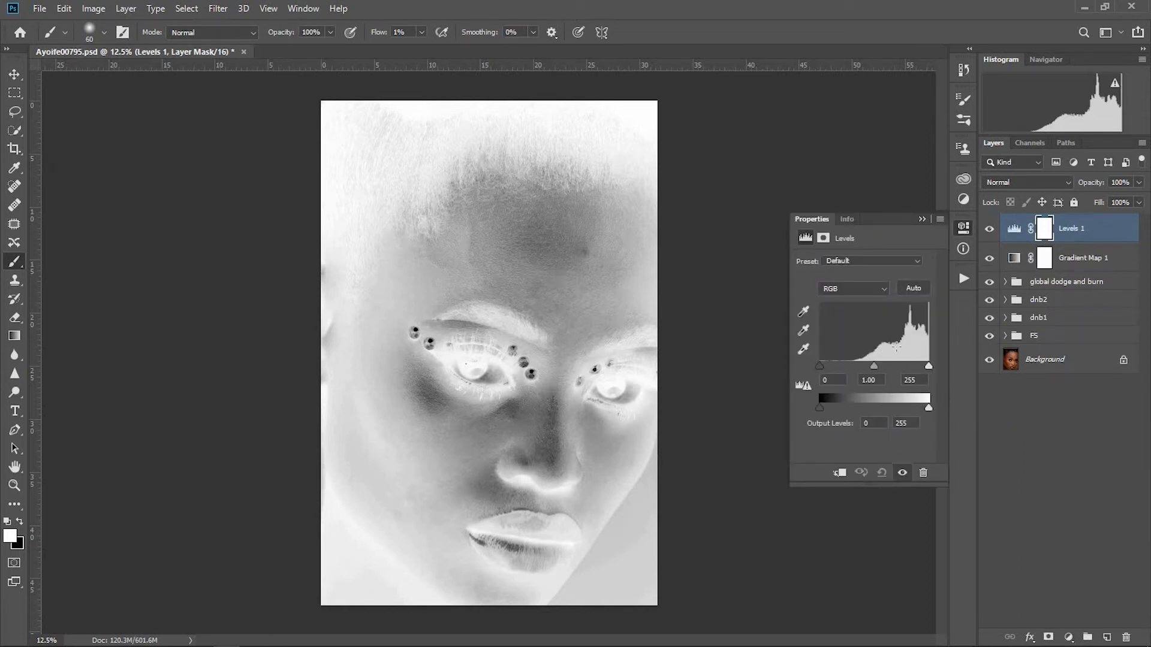
left_click(923, 219)
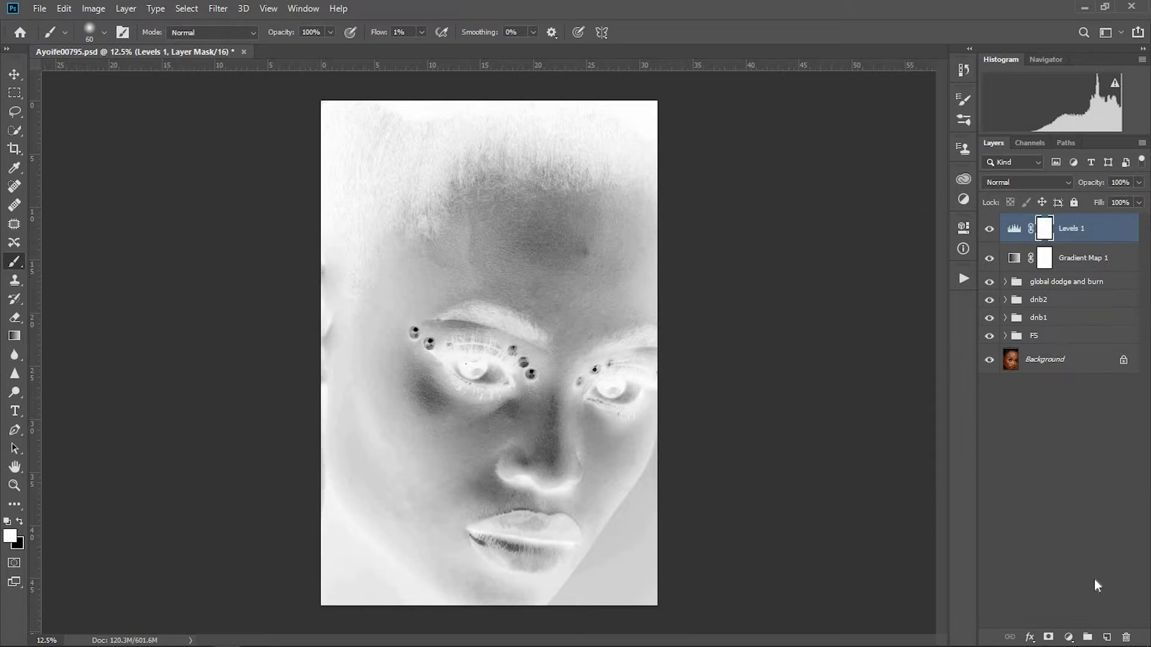
Step: Add a Brightness/Contrast adjustment layer above Levels with brightness 20 and contrast 46
left_click(1067, 638)
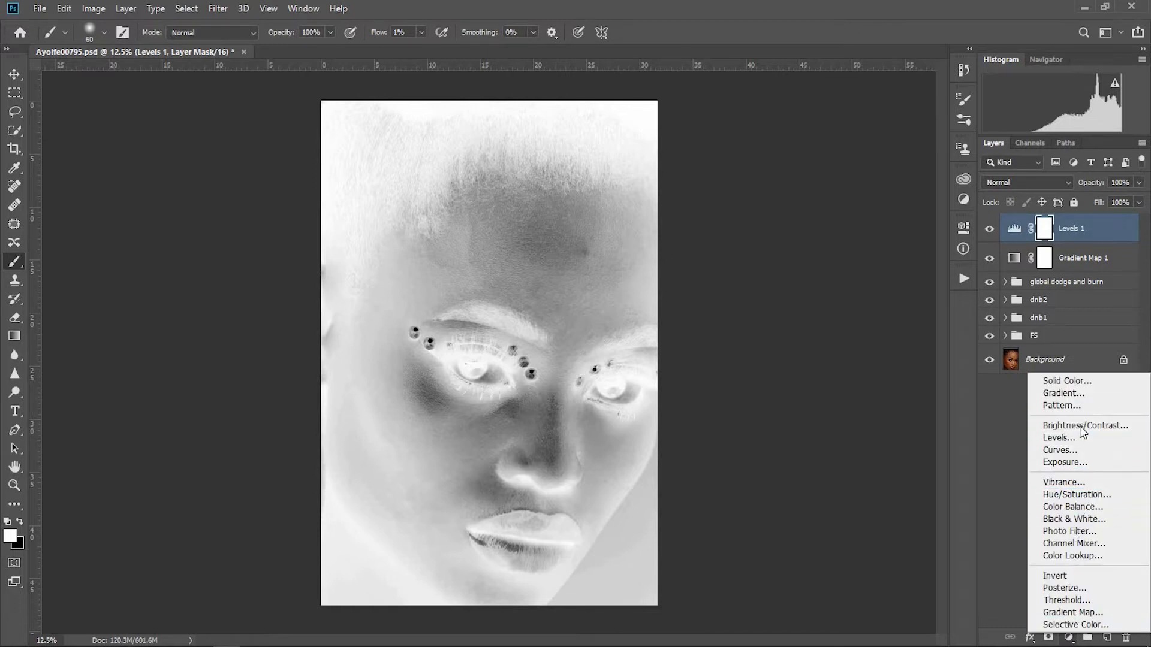
left_click(1059, 438)
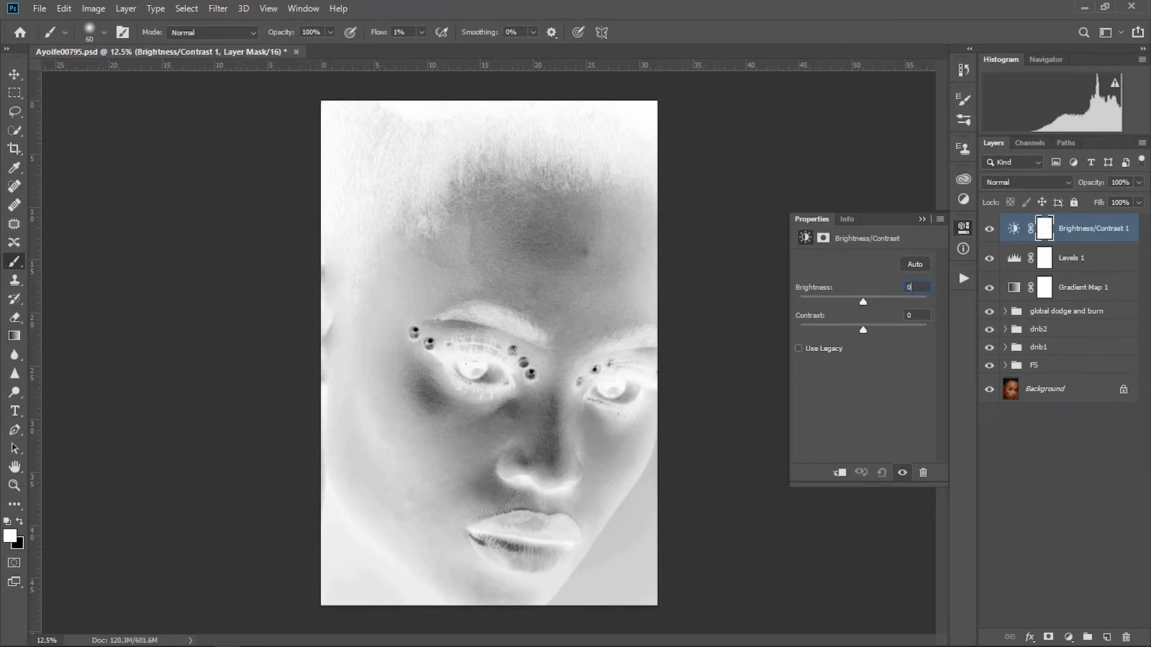
type("20")
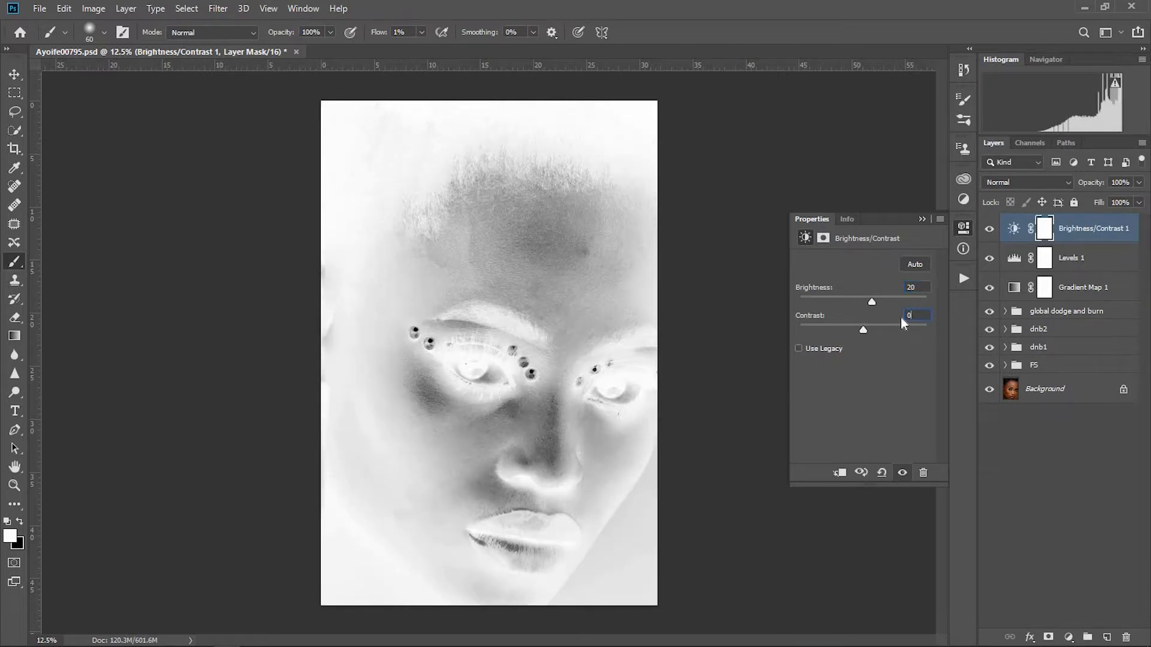
type("46")
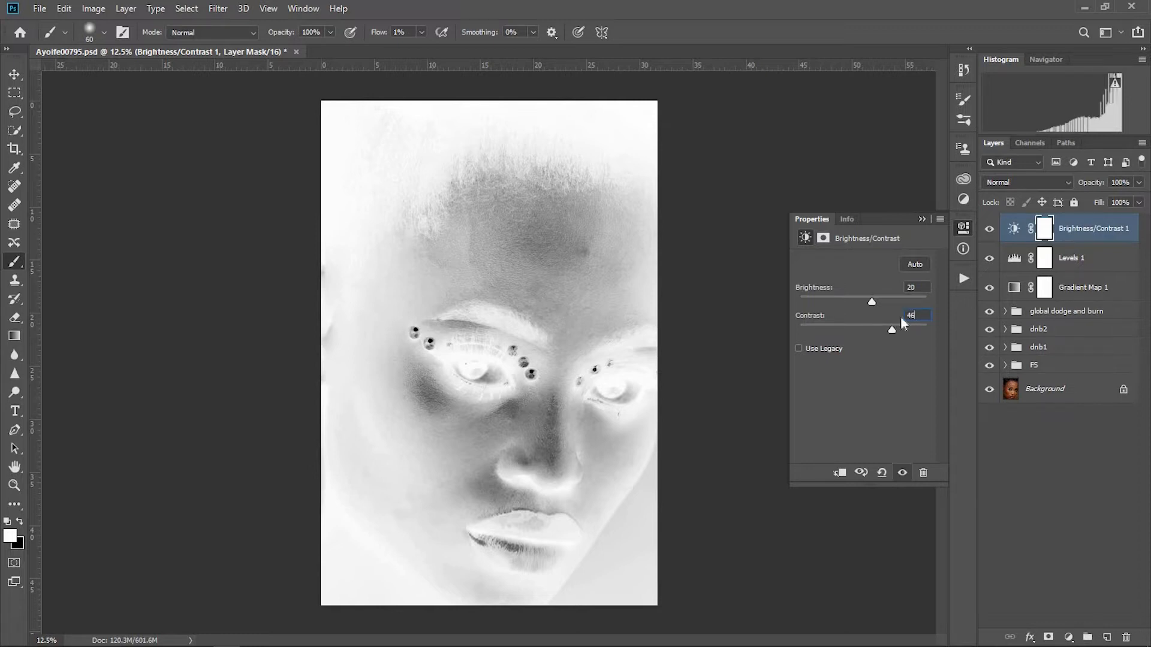
left_click(1038, 438)
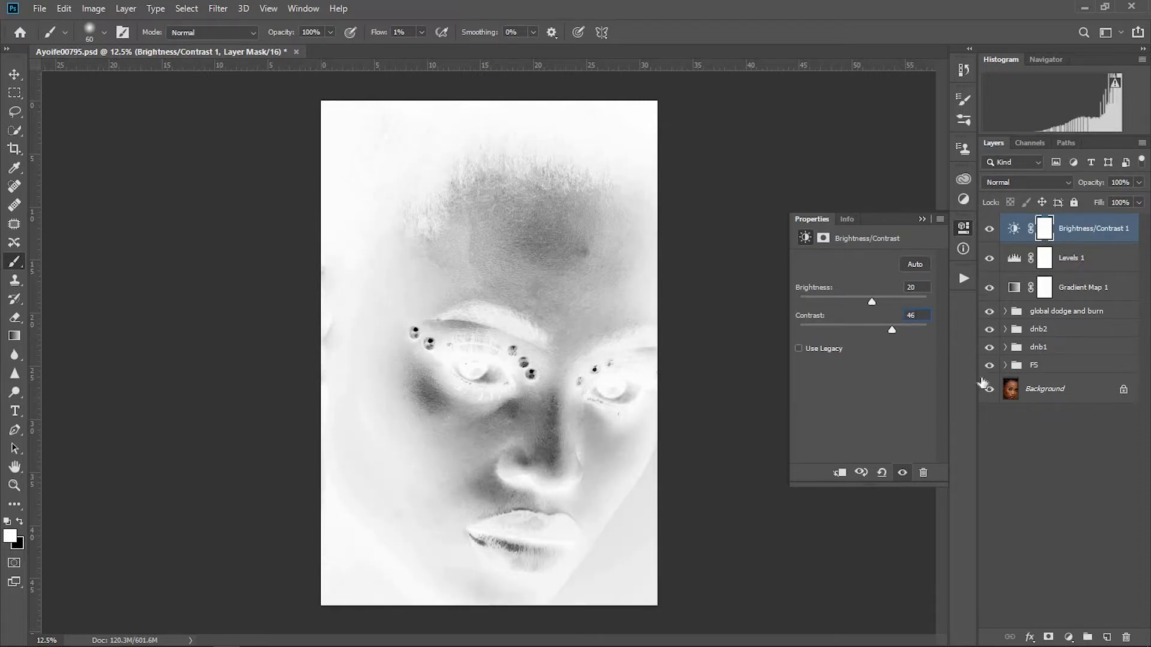
Step: Group the Brightness/Contrast, Levels and Gradient Map adjustment layers and rename the group "invert check"
left_click(1014, 229)
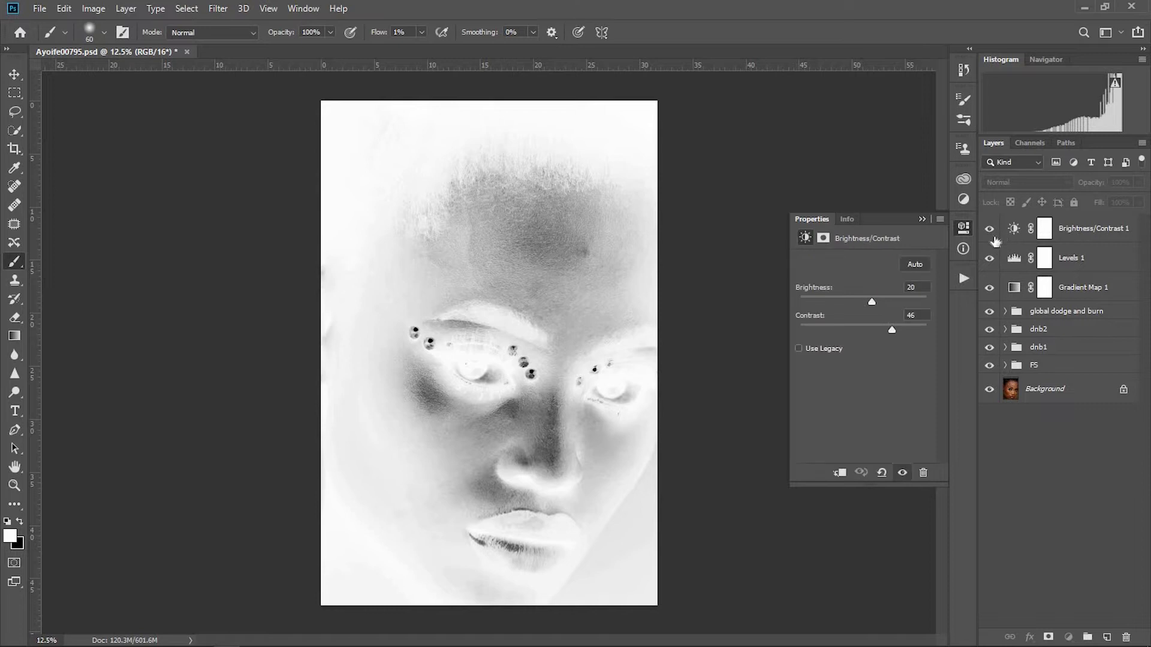
left_click(922, 219)
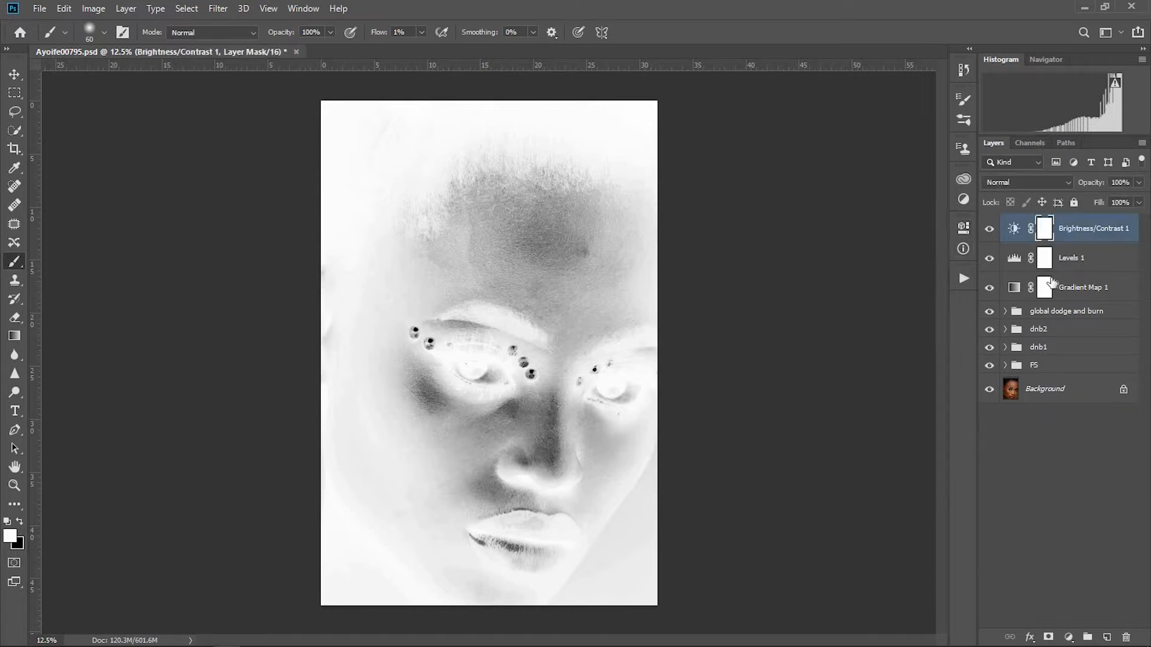
left_click(1083, 295, "shift")
key("ctrl+g")
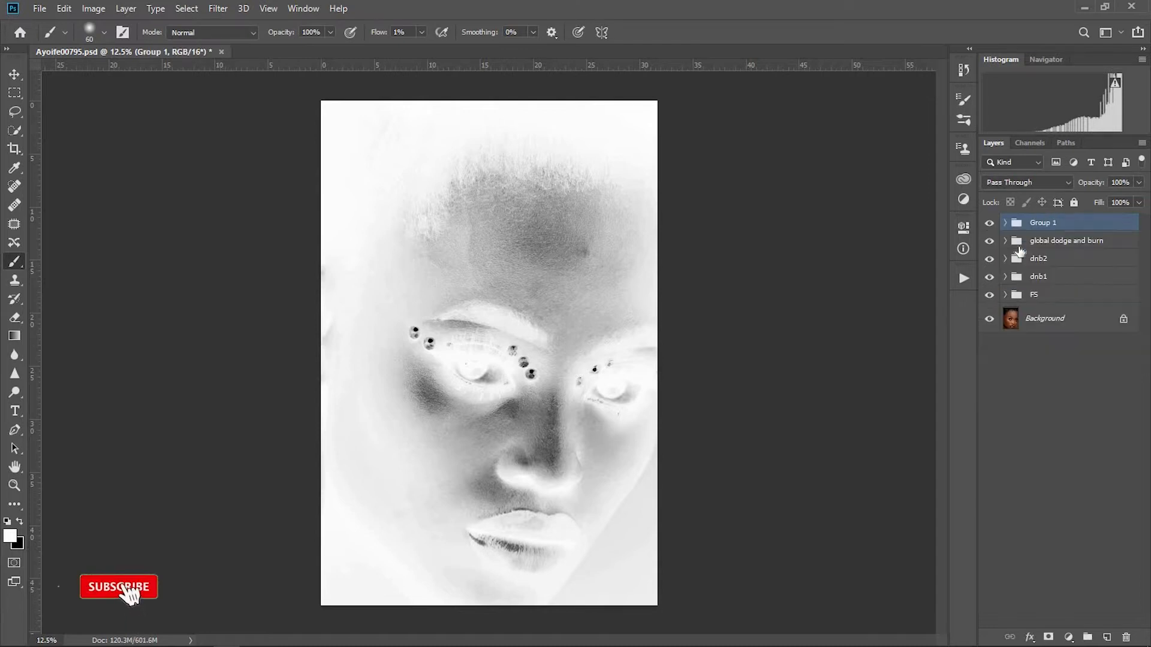
double_click(1044, 223)
type("invert chec")
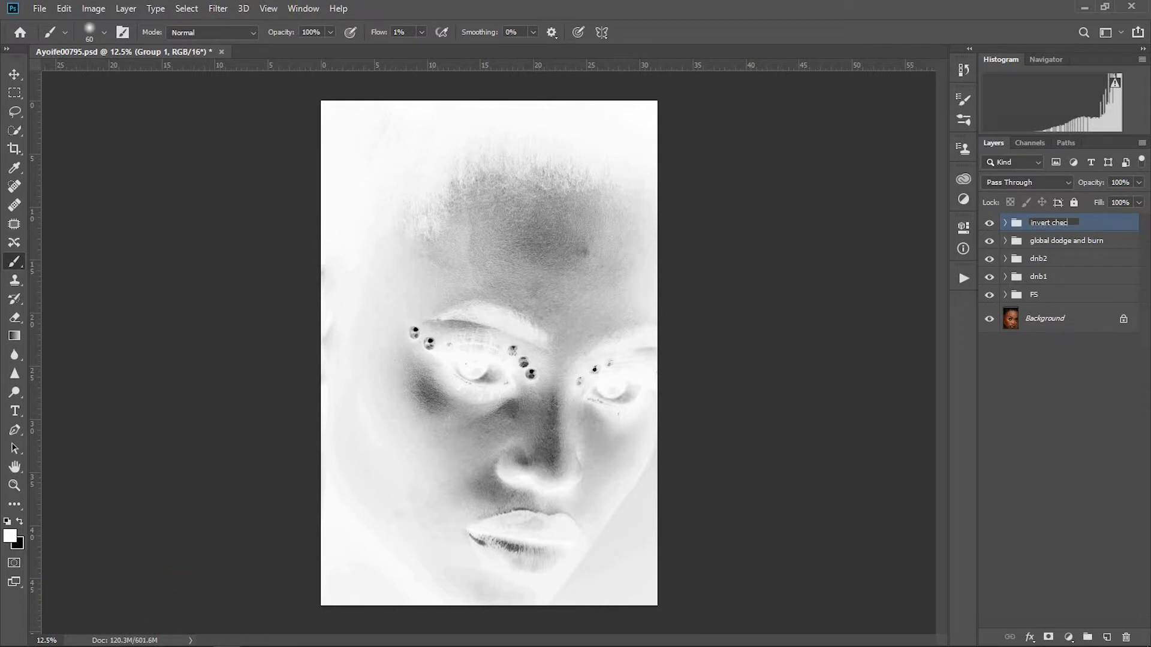
type("k")
key("Return")
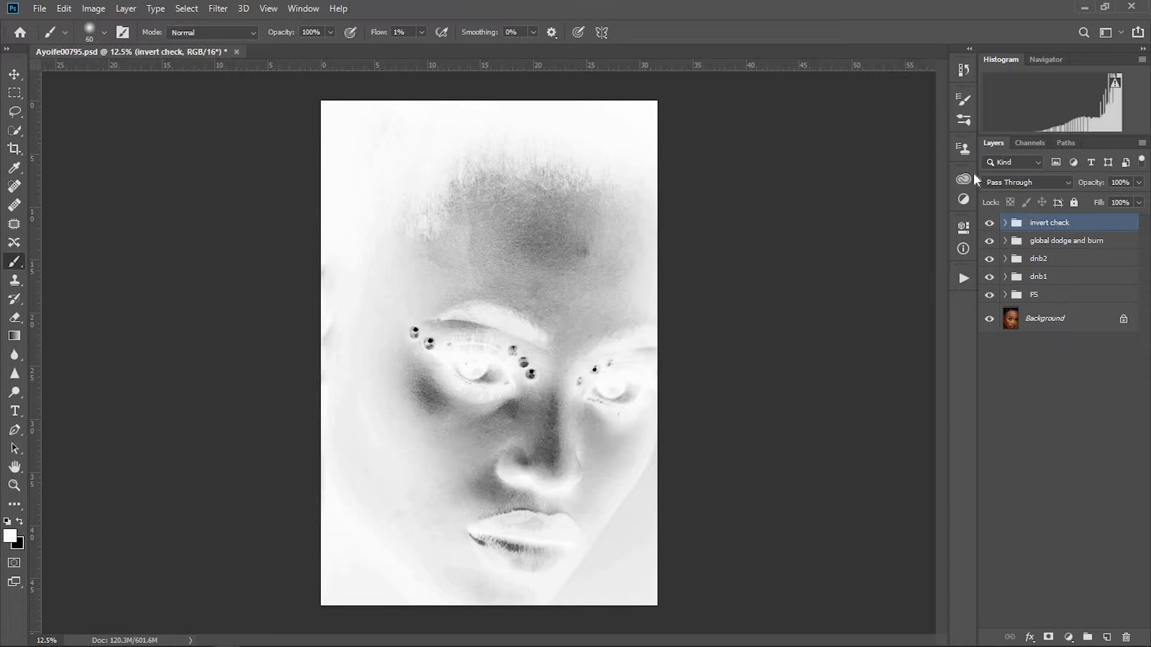
Step: Add a Black & White adjustment layer above the invert check group with Reds set to -24
left_click(1071, 637)
left_click(1055, 434)
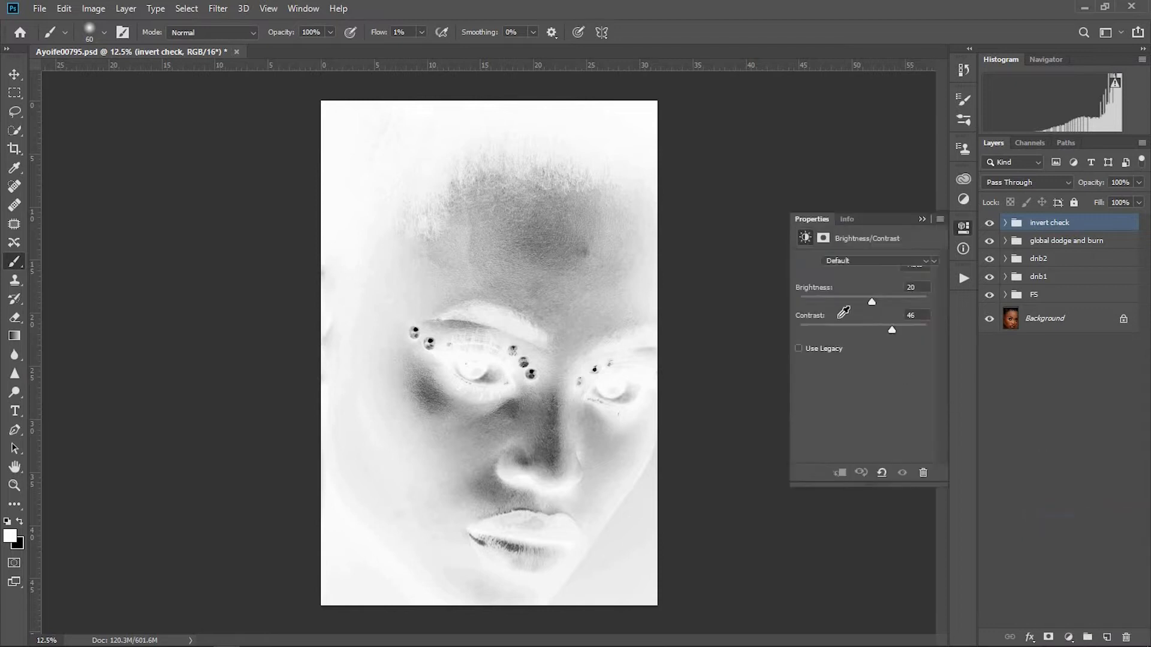
left_click_drag(859, 312, 843, 315)
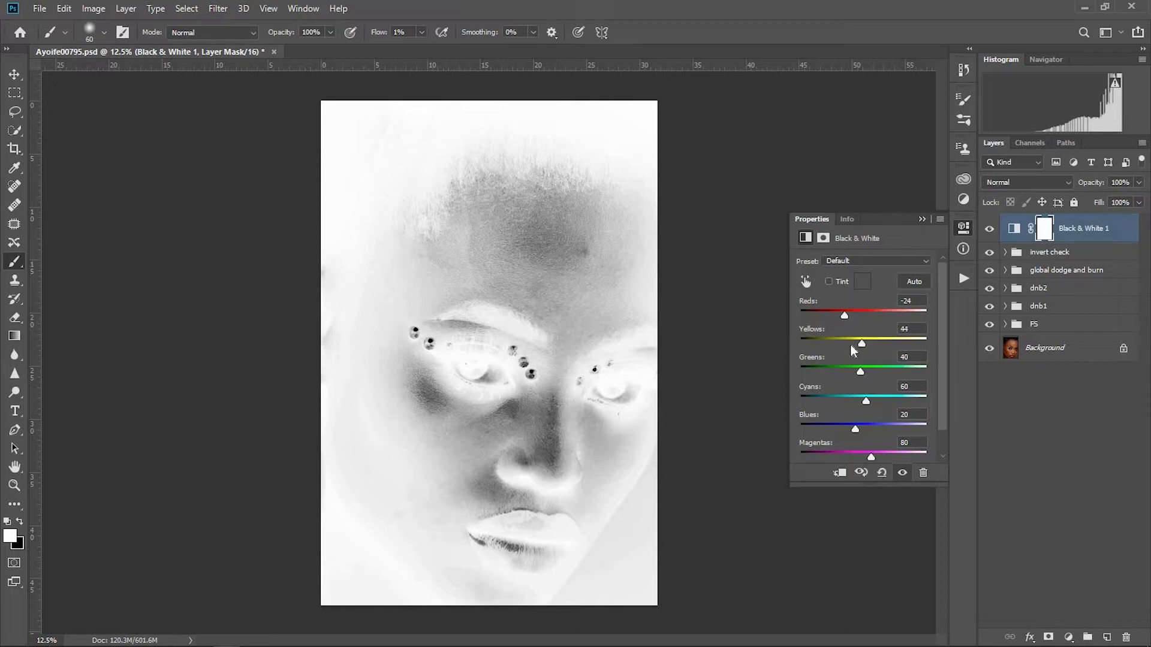
left_click(921, 220)
Step: Hide the Black & White layer and all groups above the Background, and examine the original skin up close
left_click_drag(989, 228, 990, 307)
left_click(989, 327)
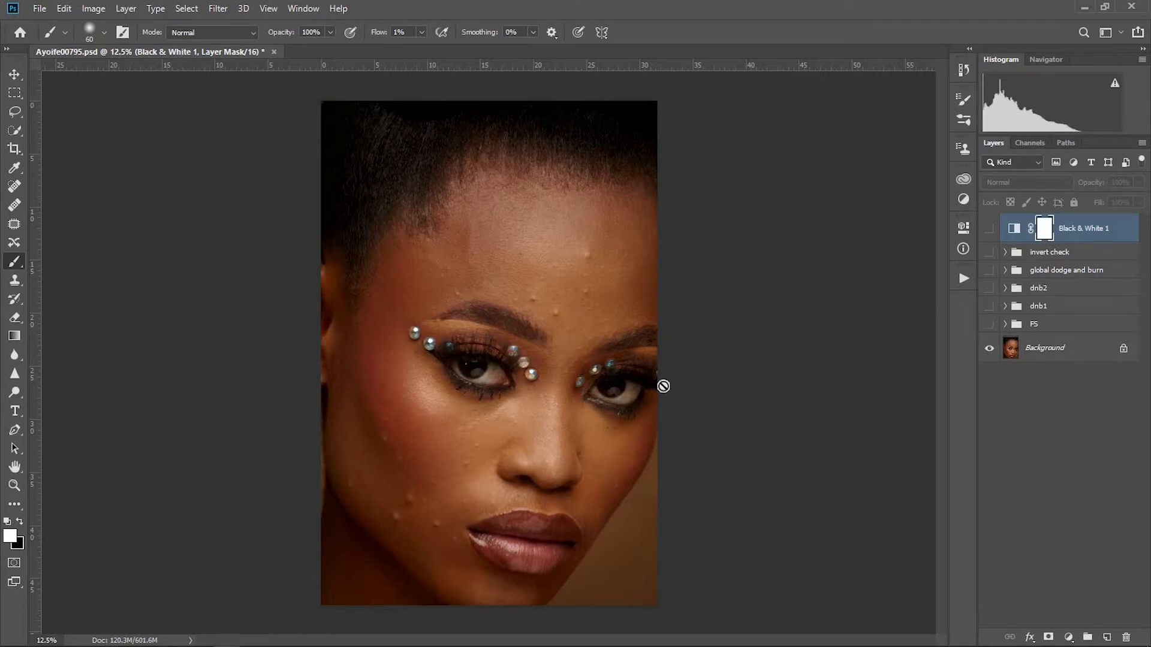
left_click(15, 486)
left_click_drag(460, 465, 497, 418)
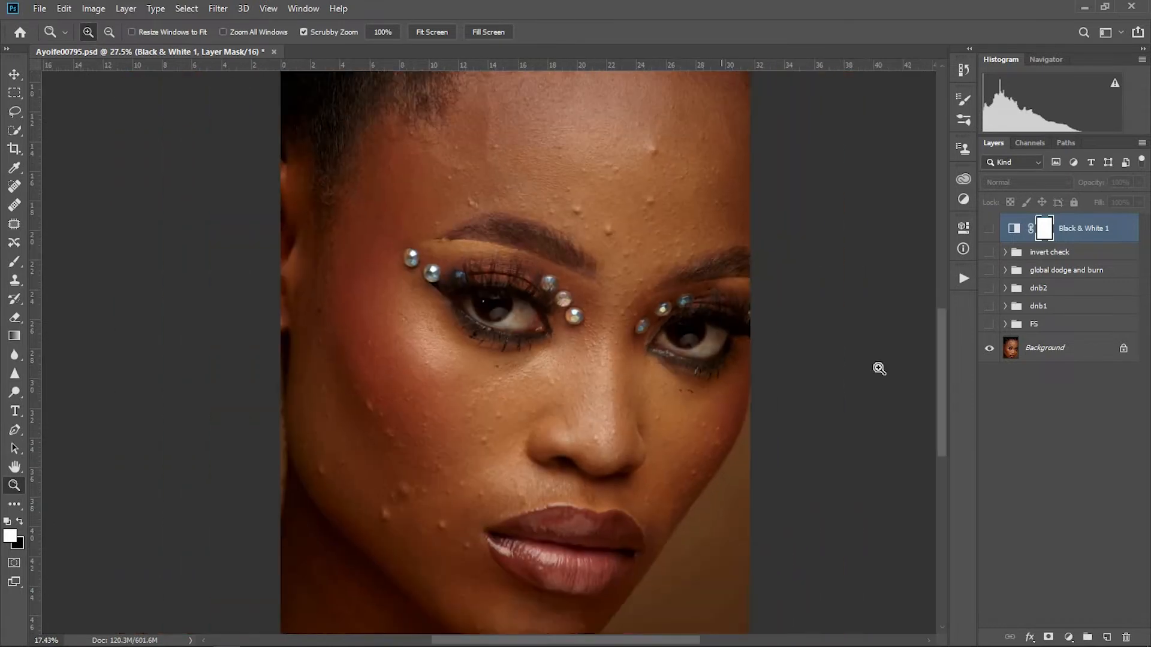
Step: Show the FS, dnb1, dnb2, global dodge and burn and invert check groups, leaving the Black & White layer hidden
left_click(990, 324)
mouse_move(599, 311)
left_mouse_down()
mouse_move(569, 309)
mouse_move(584, 309)
left_mouse_up()
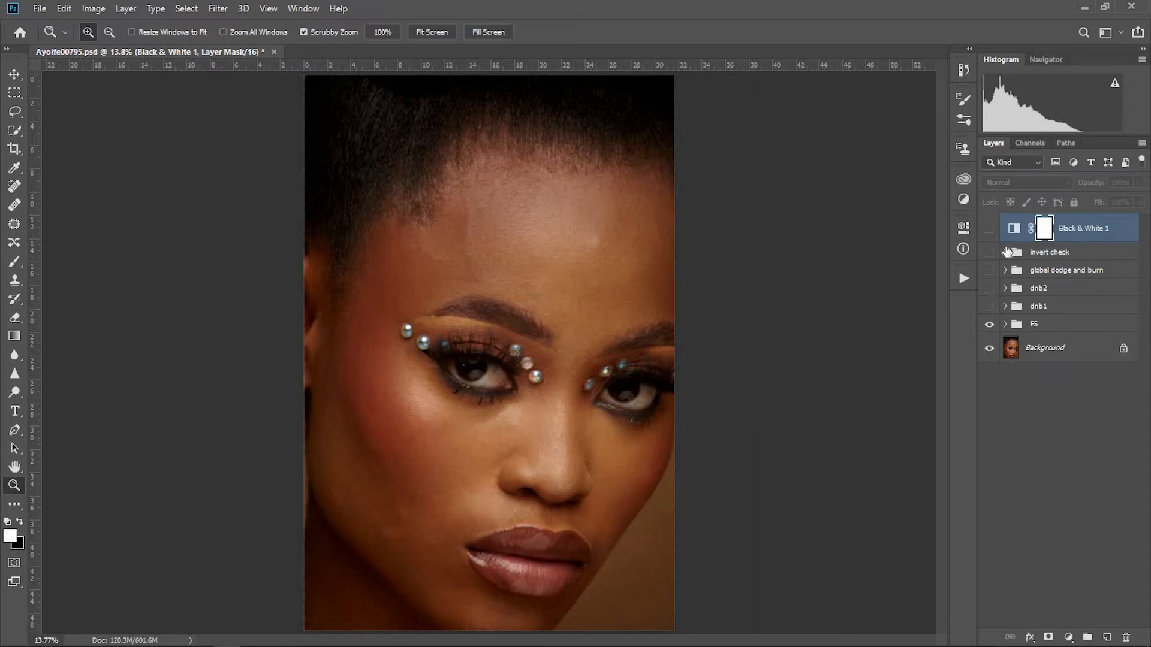
left_click(989, 307)
left_click_drag(989, 289, 992, 252)
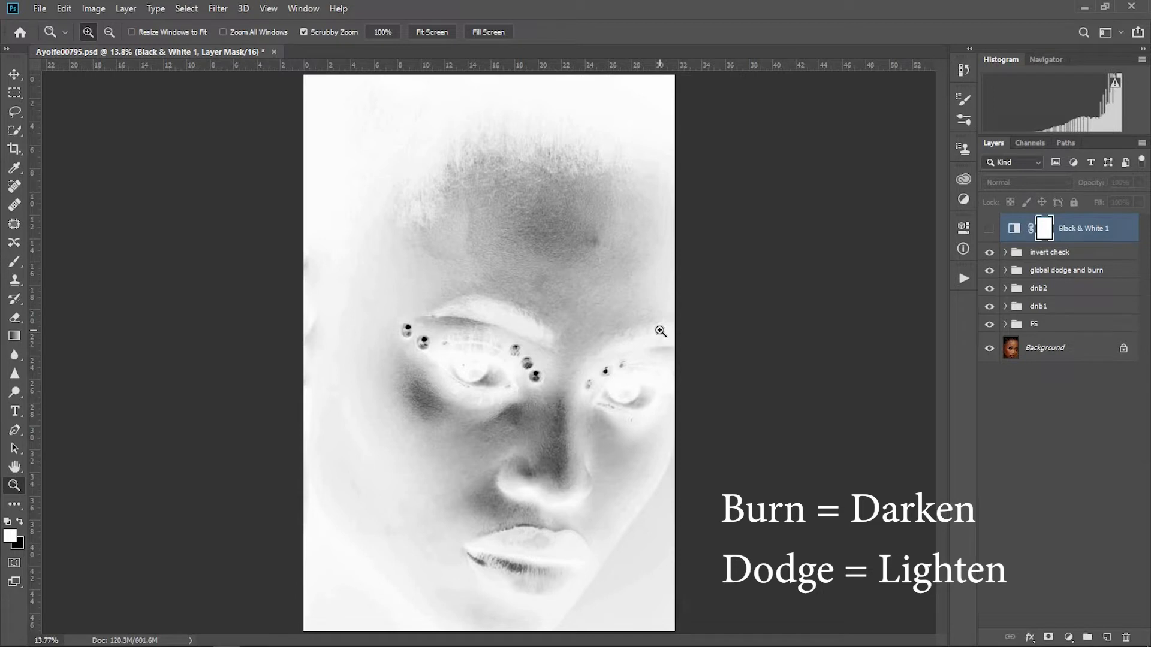
Step: Set the midtone value of the Levels layer inside the invert check group to 0.26
left_click(1005, 252)
double_click(1025, 307)
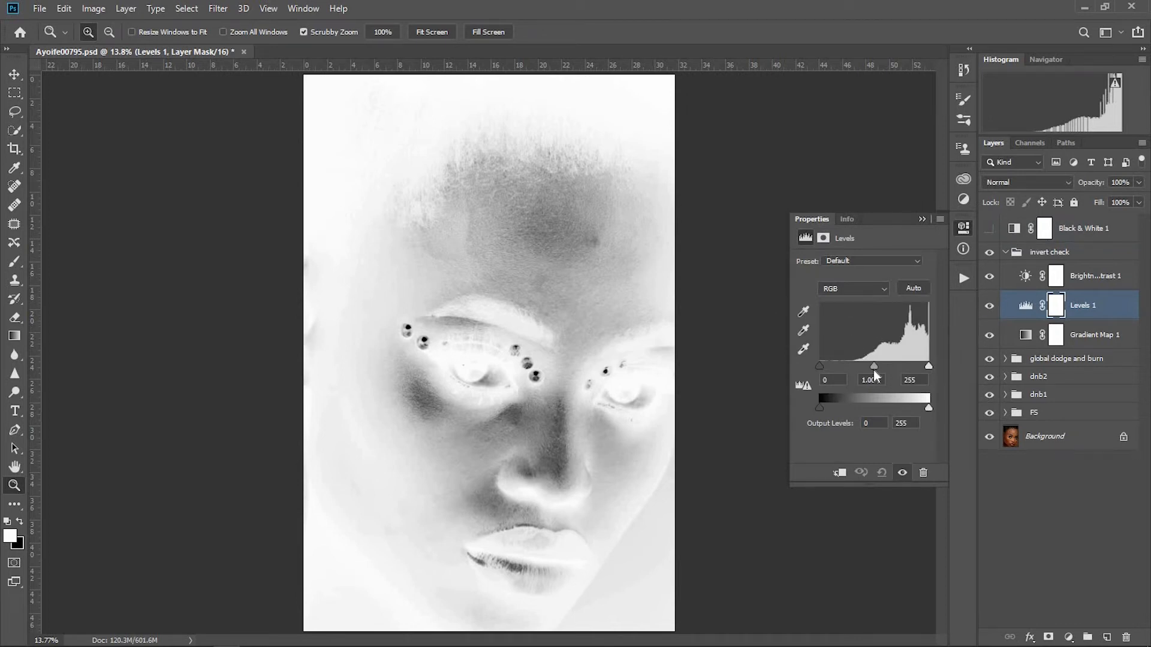
left_click_drag(875, 367, 909, 370)
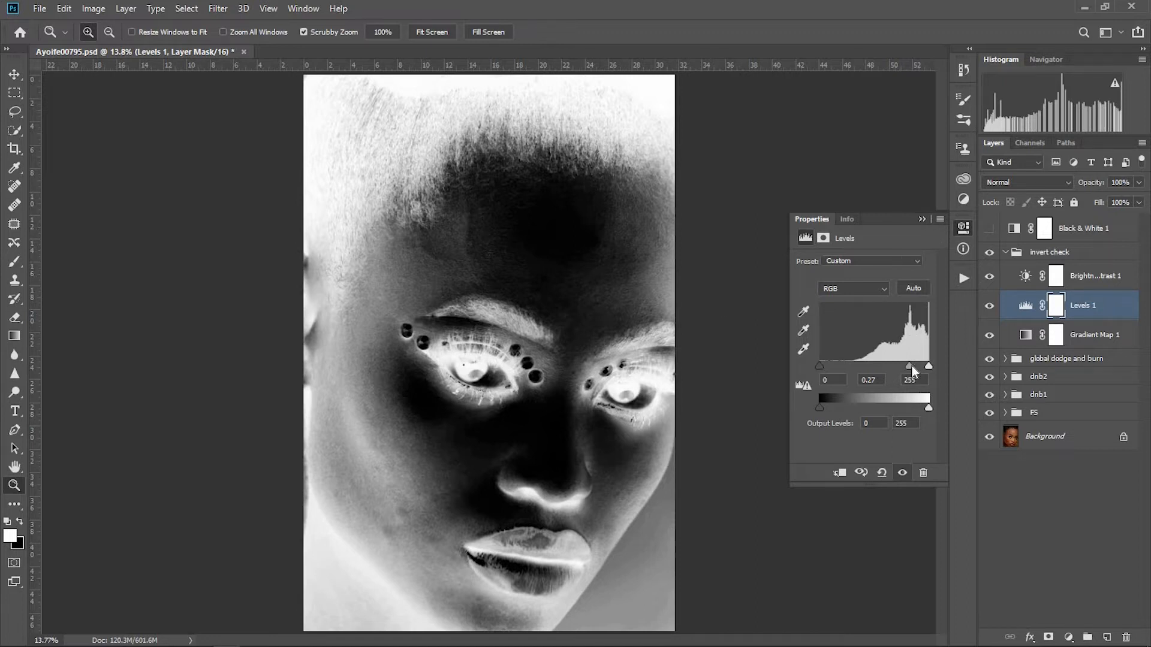
left_click_drag(912, 366, 914, 366)
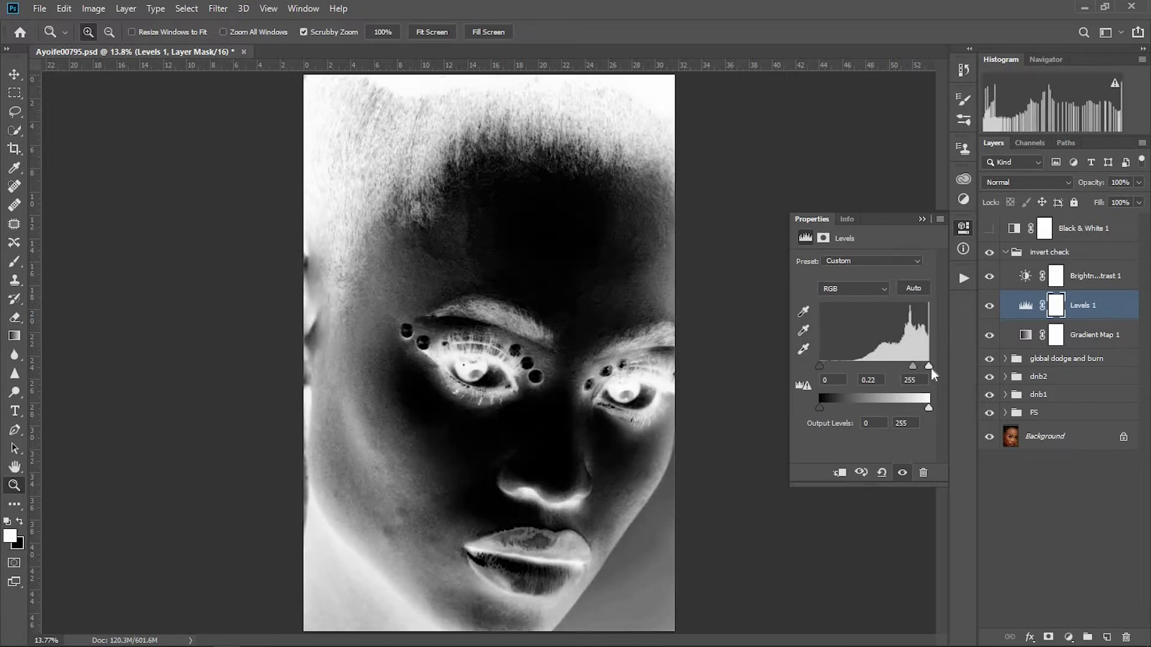
left_click_drag(911, 367, 909, 367)
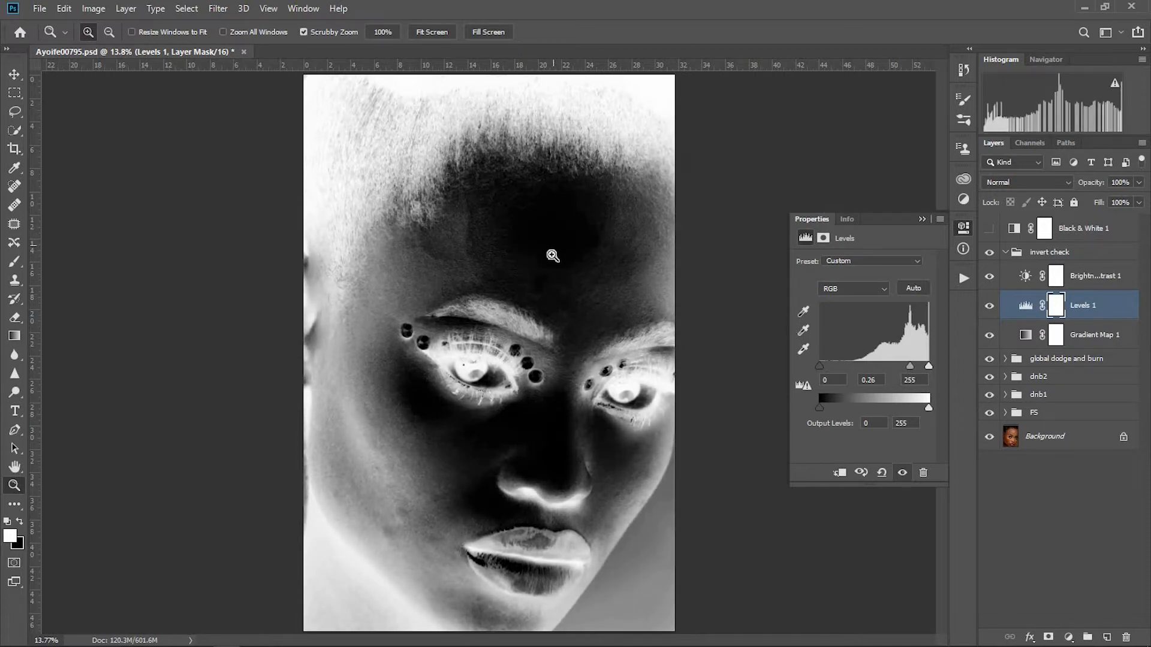
Step: Compare the portrait's highlights and shadows with and without the invert check group
left_click(989, 253)
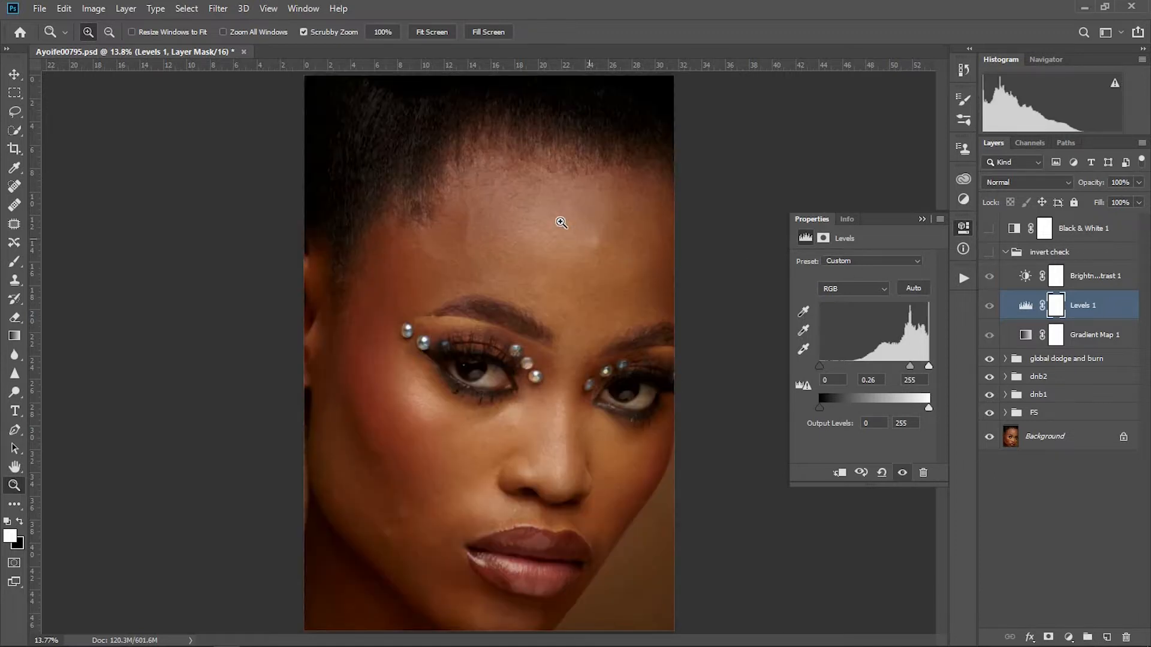
left_click(989, 252)
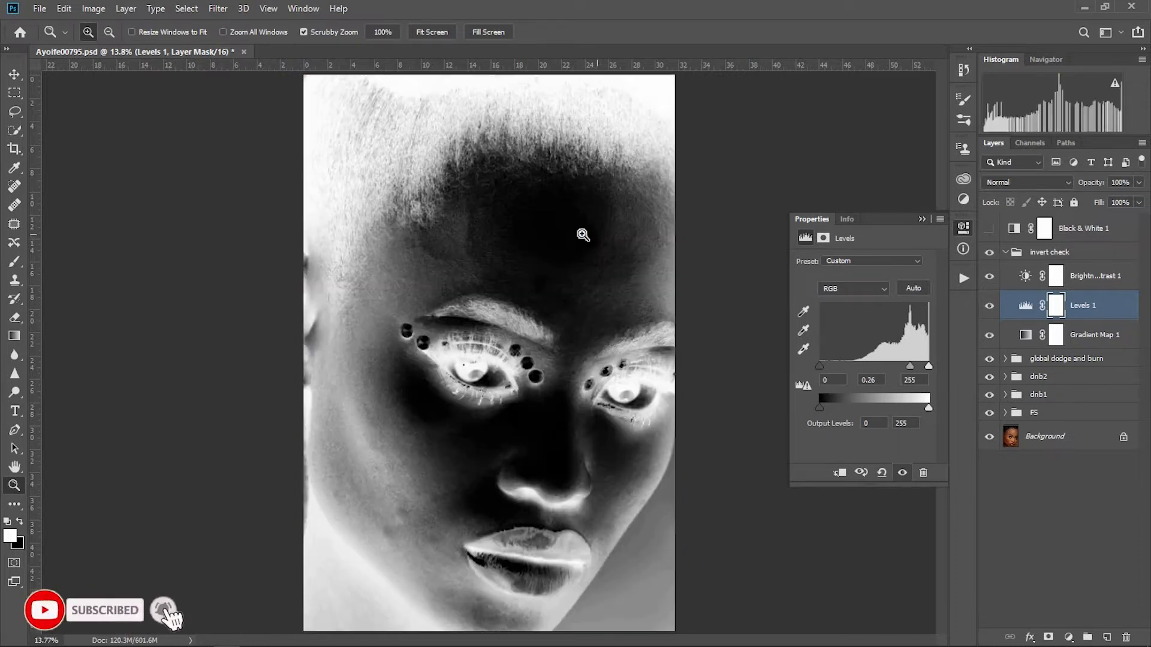
left_click(989, 253)
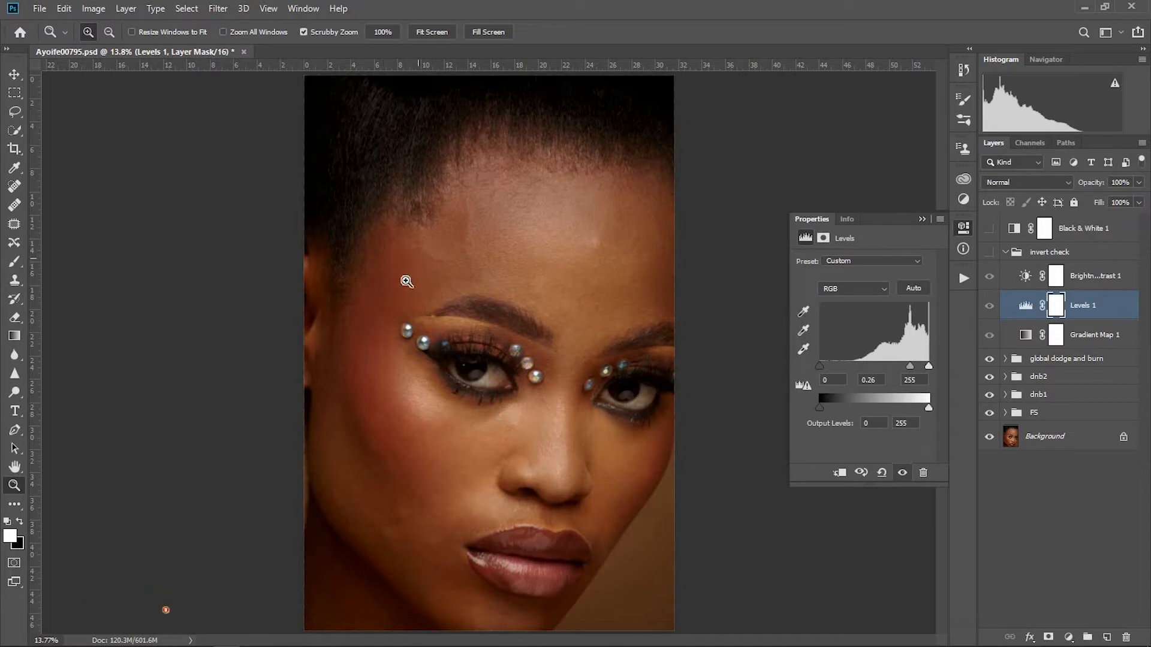
left_click(989, 252)
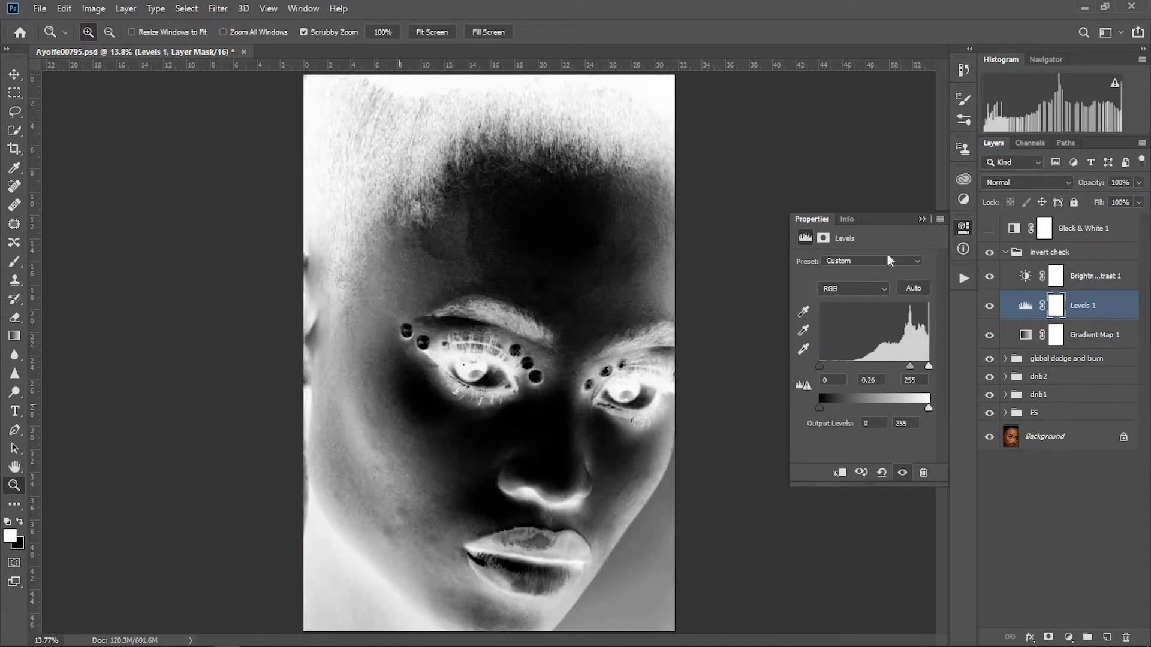
left_click(988, 253)
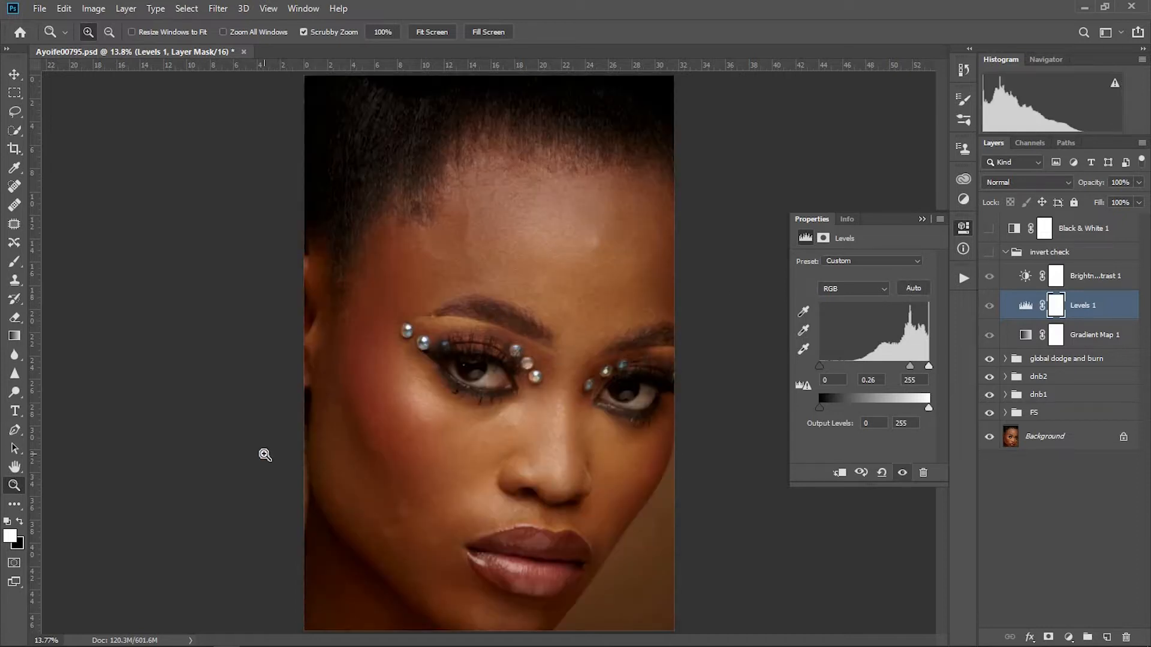
left_click(990, 255)
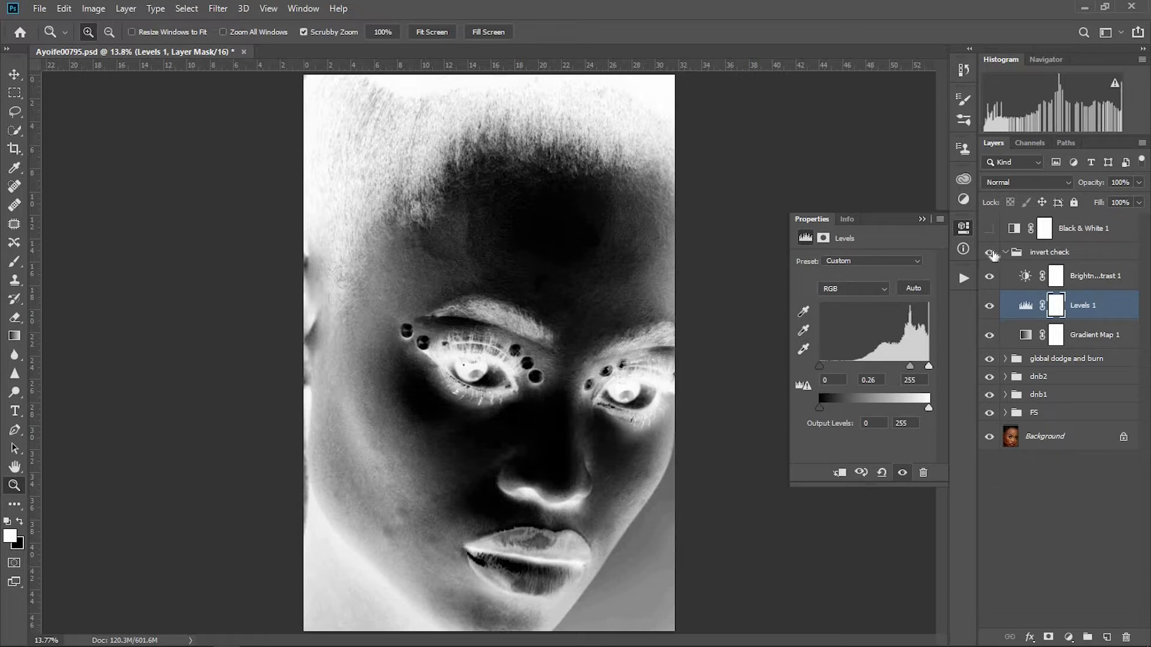
left_click(990, 253)
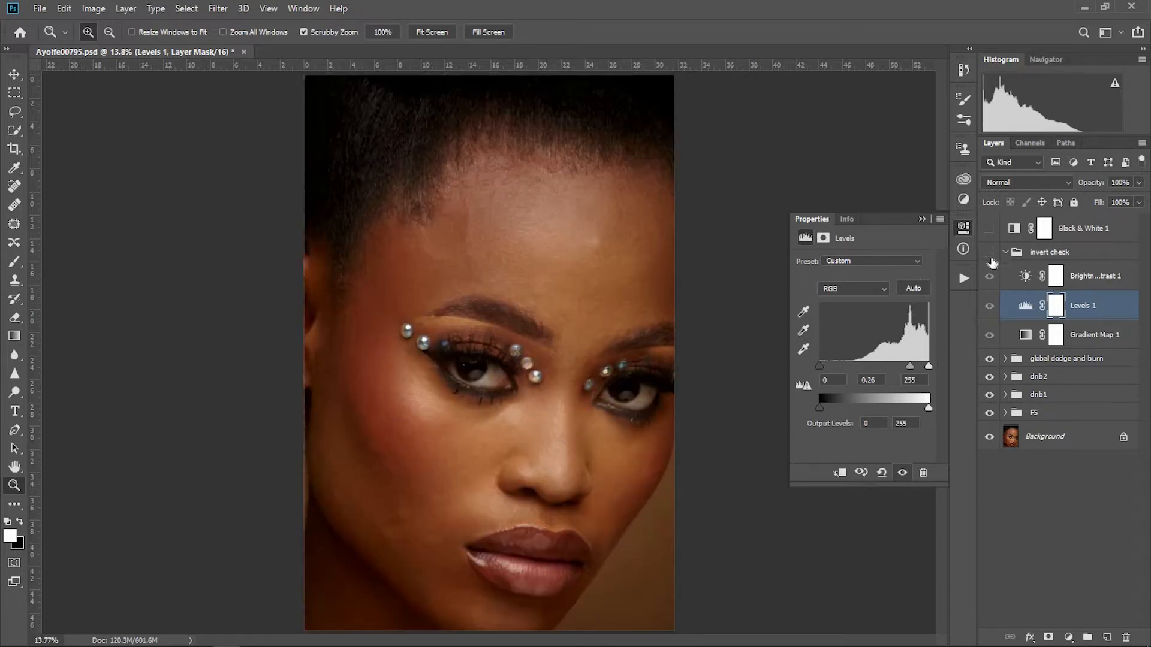
left_click(989, 253)
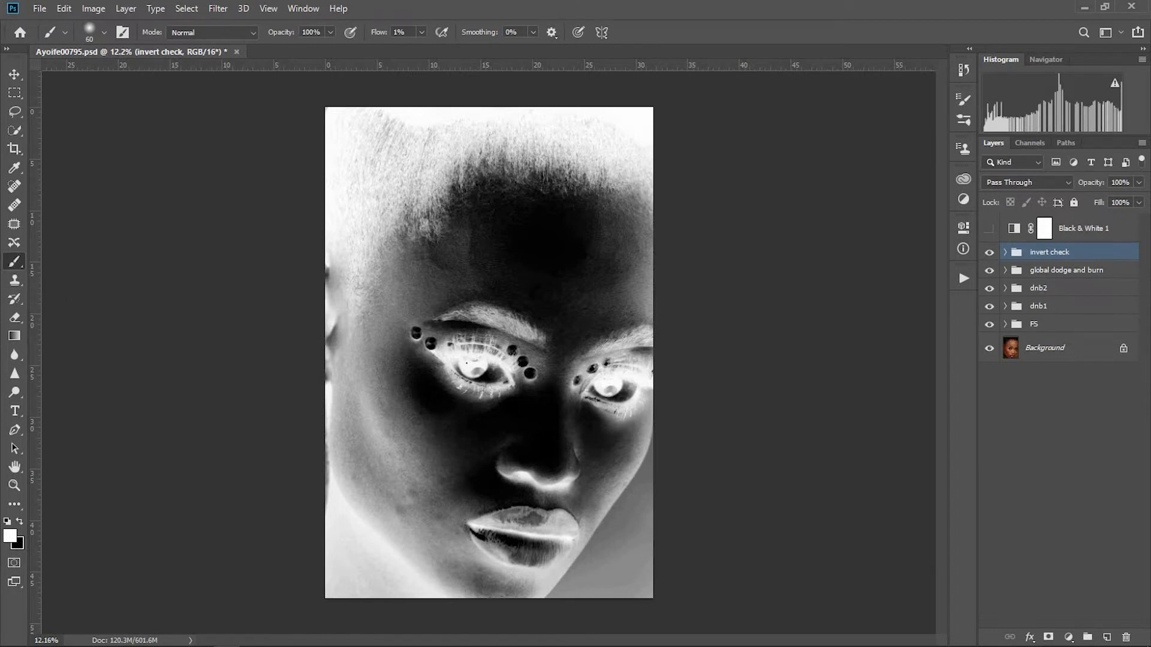
Step: Check the Brush tool's flow, tip size and hardness settings
left_click(420, 33)
left_click_drag(425, 47, 423, 48)
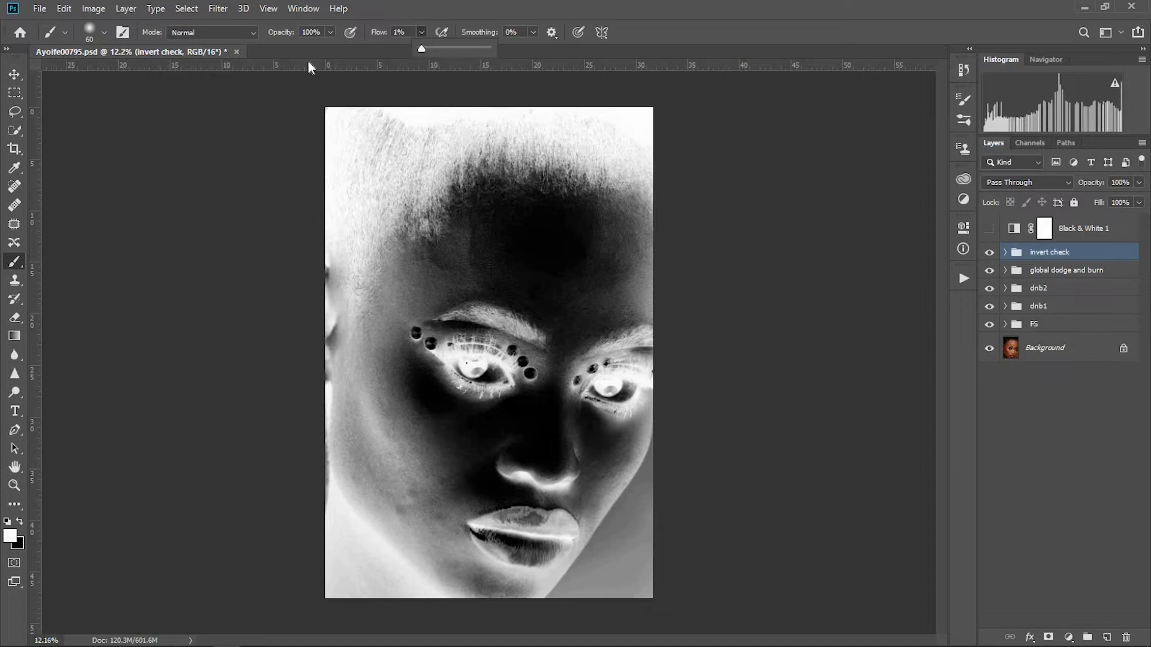
left_click(104, 33)
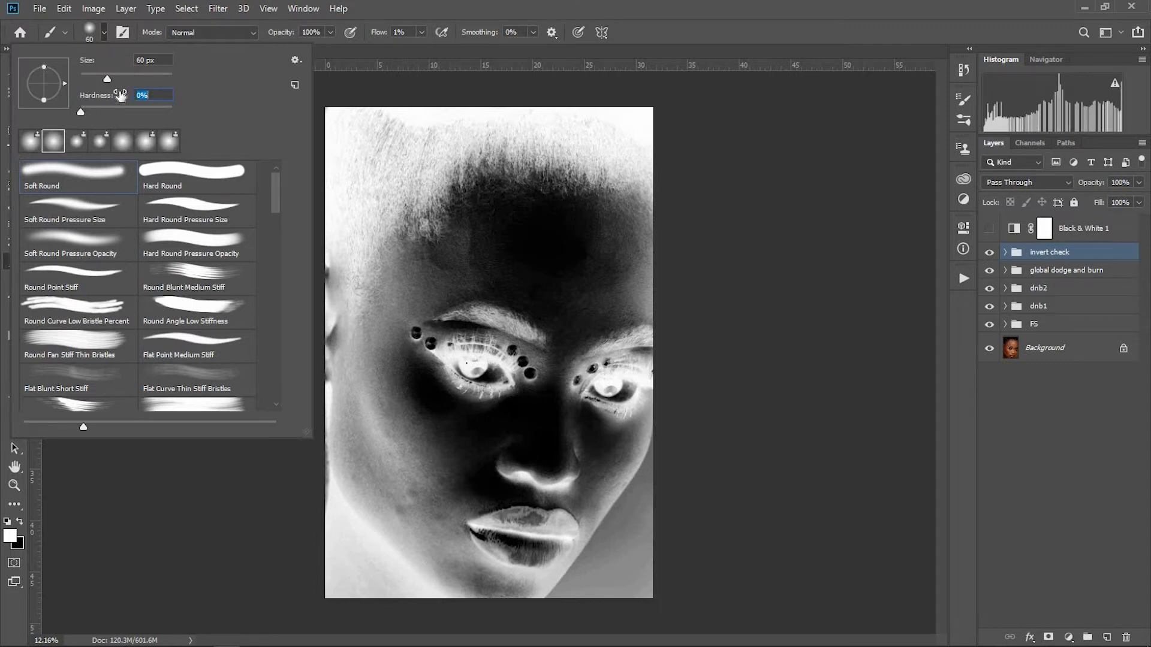
left_click(687, 10)
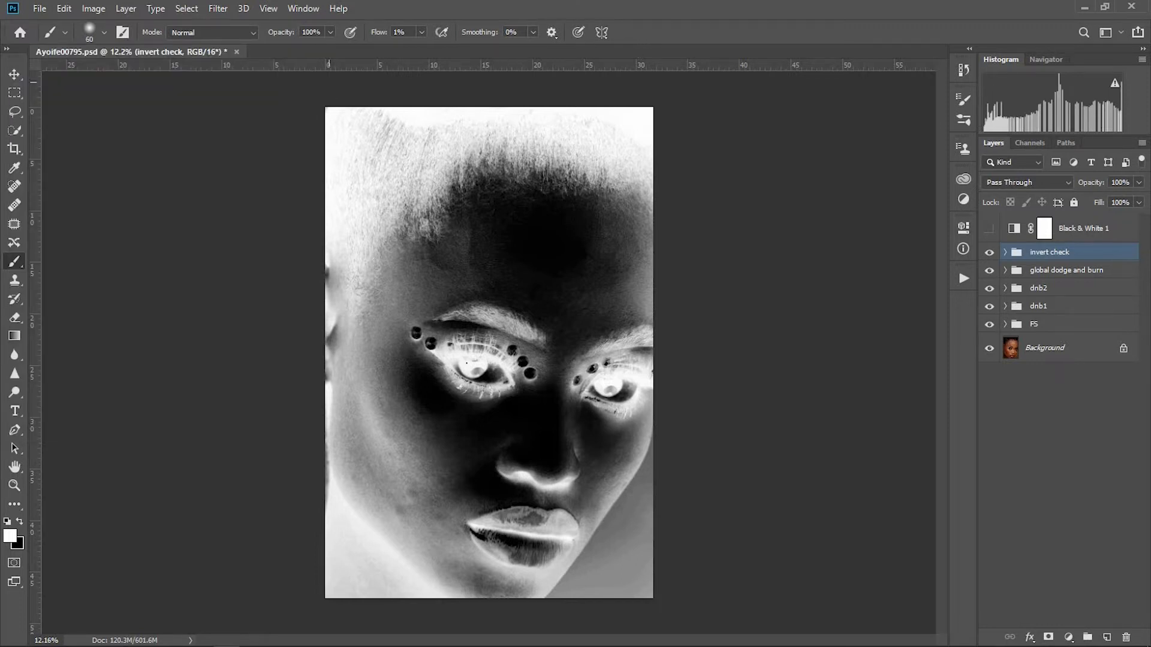
Step: Try the brush's Transfer option with its opacity controls, switch it off again and close the brush settings
left_click(303, 8)
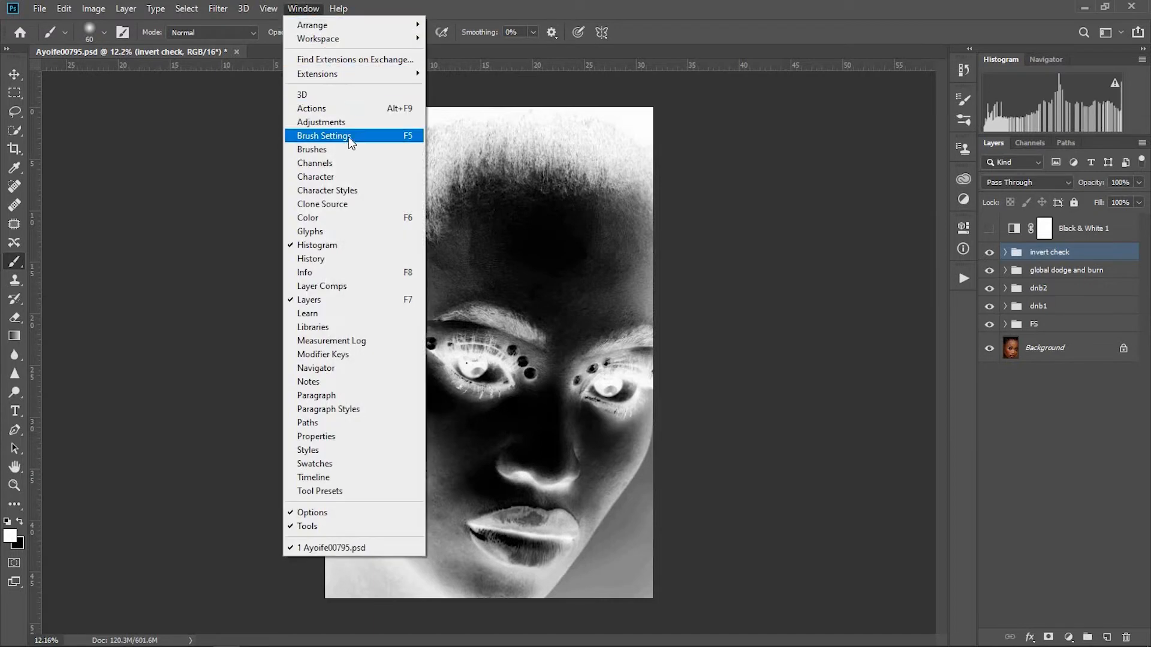
left_click(406, 142)
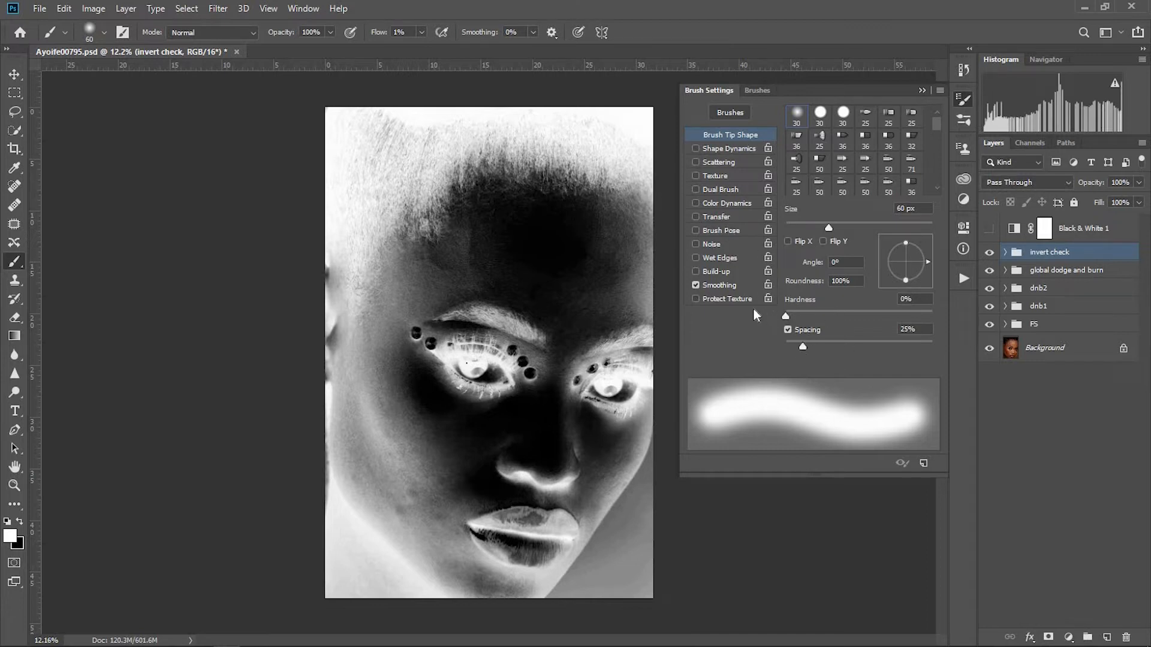
left_click(695, 217)
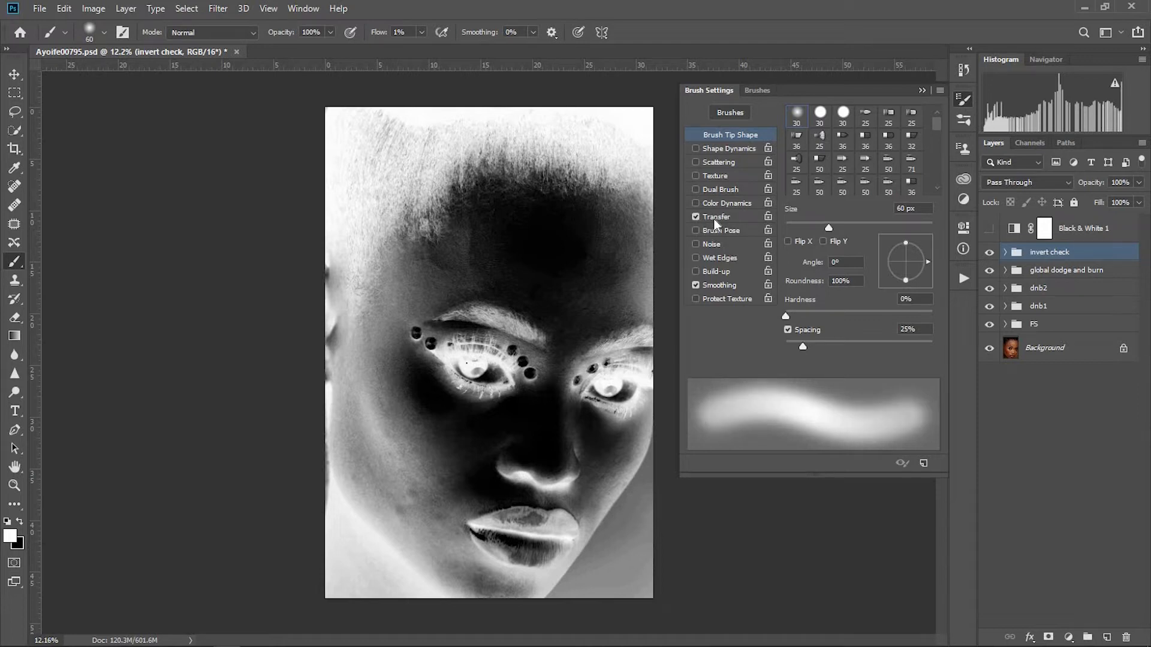
left_click(722, 218)
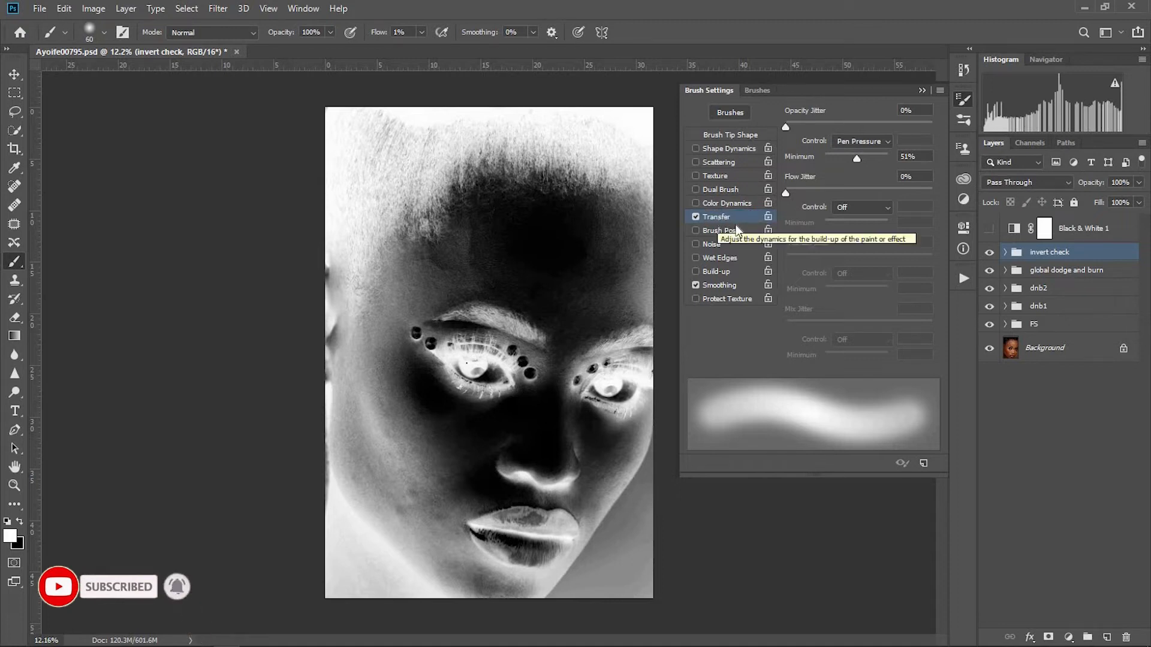
left_click(696, 217)
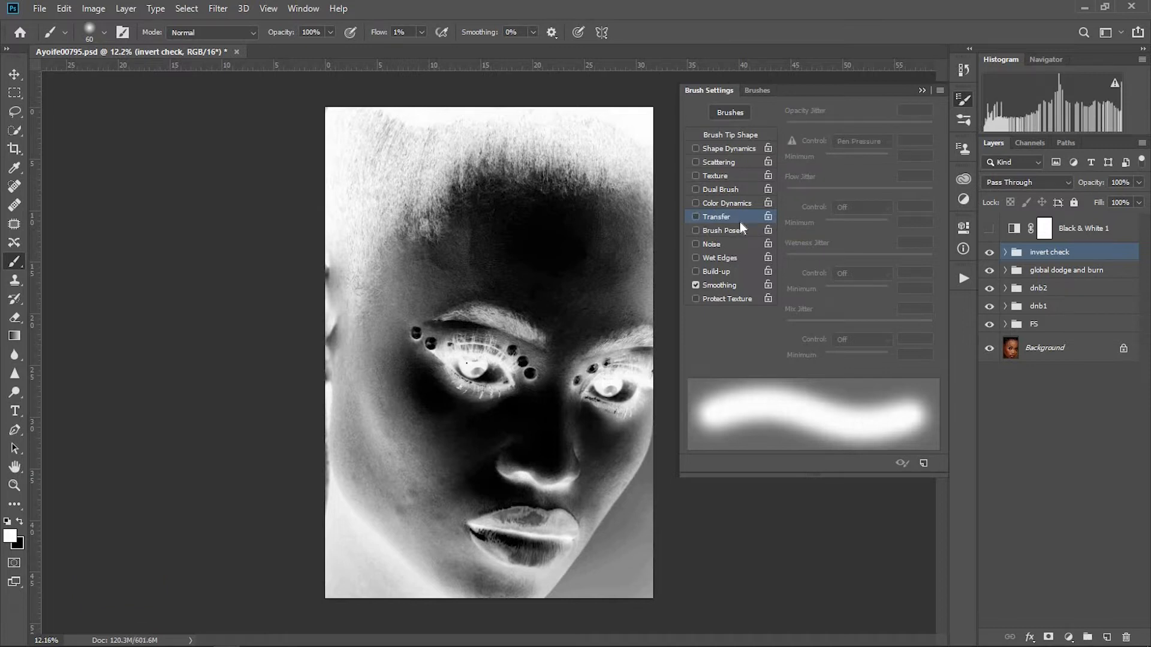
left_click(923, 92)
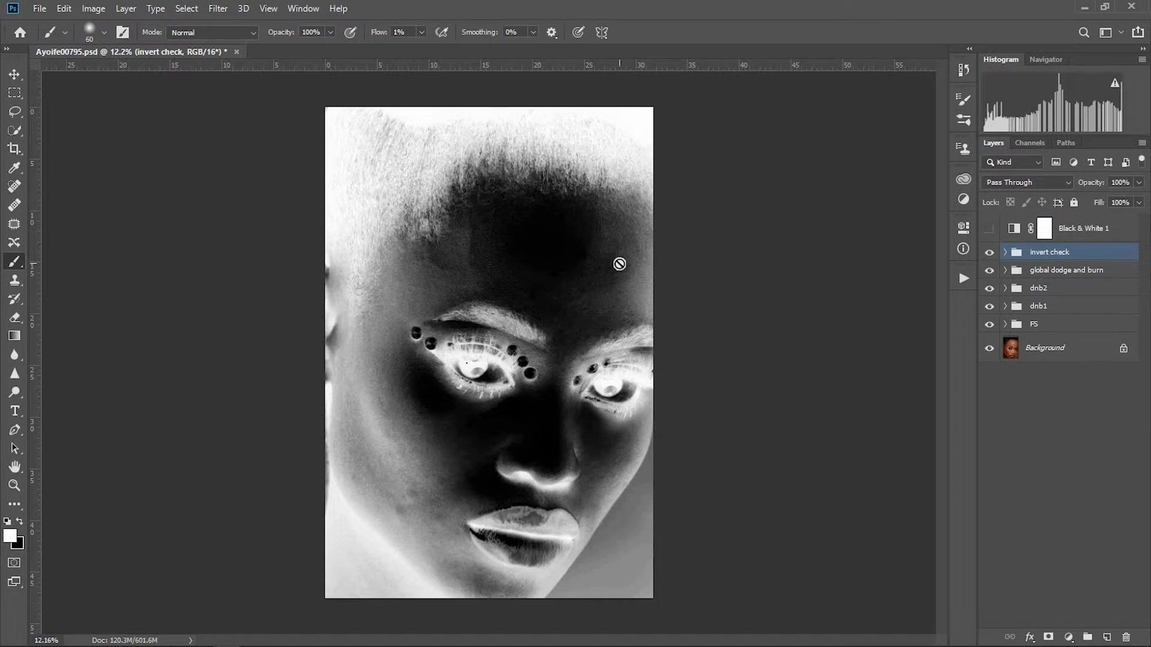
key("F5")
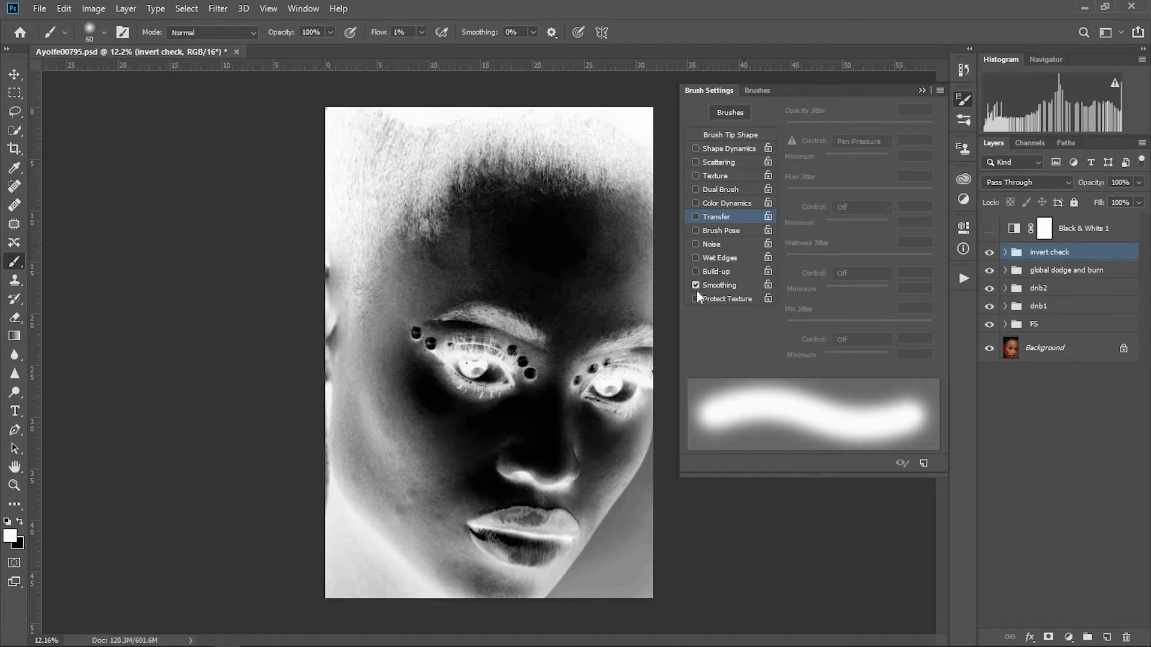
left_click(922, 91)
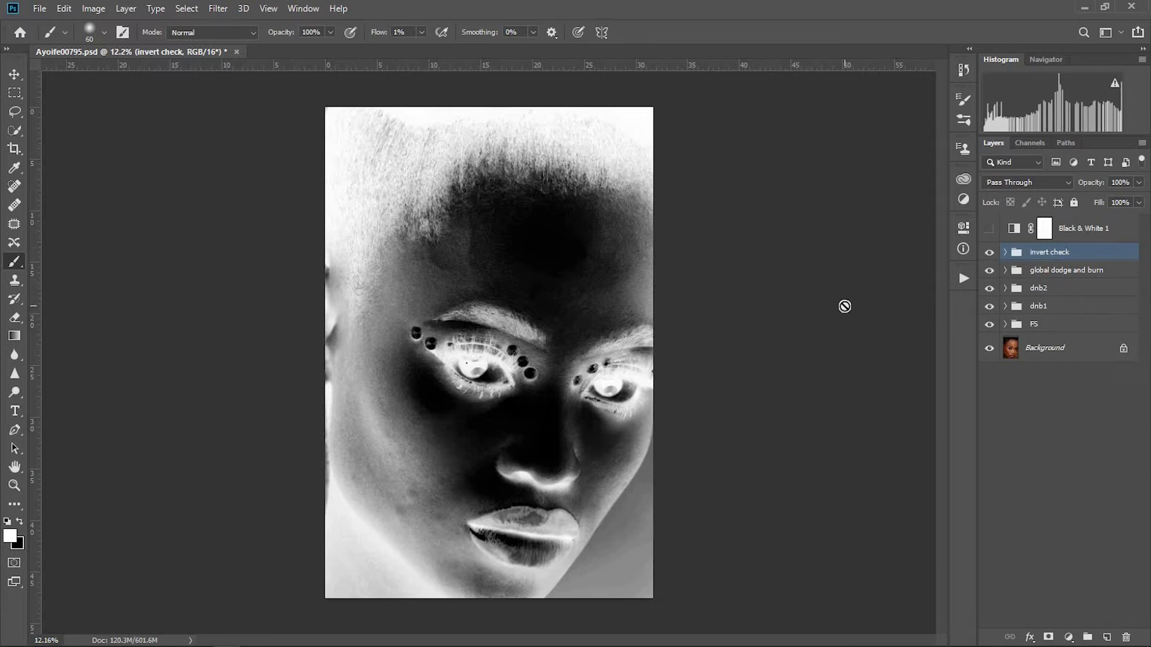
Step: Prepare to burn the forehead above the eyebrow by selecting the dnb1 burn layer's mask and enlarging the brush to 80 px
left_click(15, 485)
left_click_drag(470, 442, 426, 244)
left_click_drag(408, 133, 498, 182)
left_click_drag(478, 223, 432, 214)
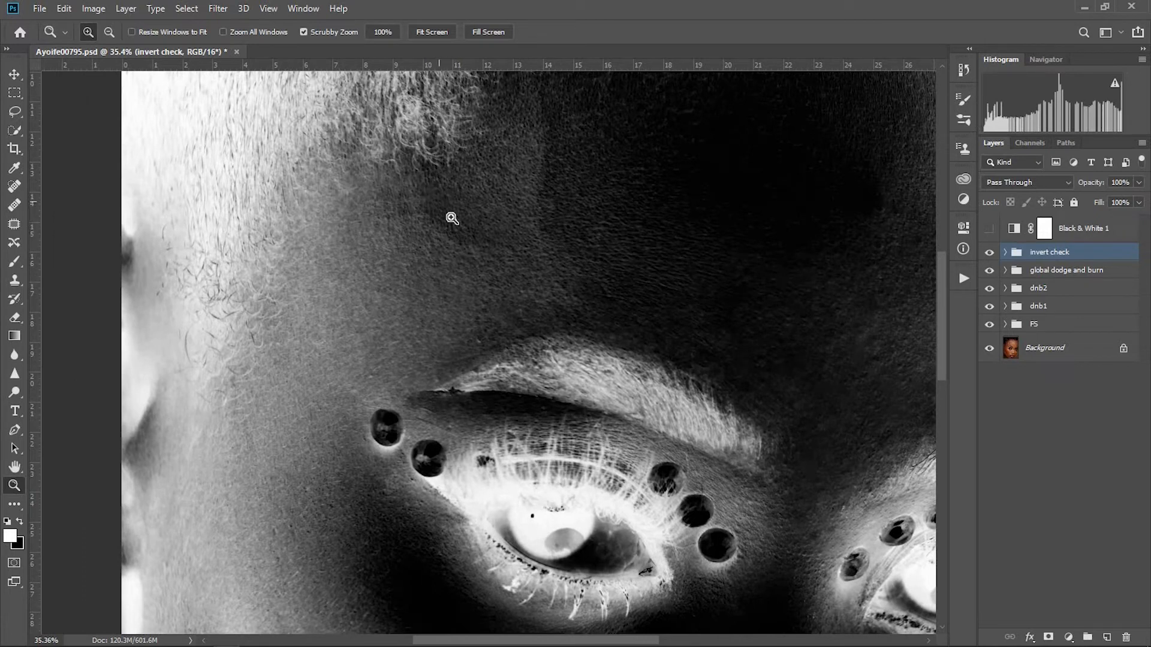
left_click(1006, 307)
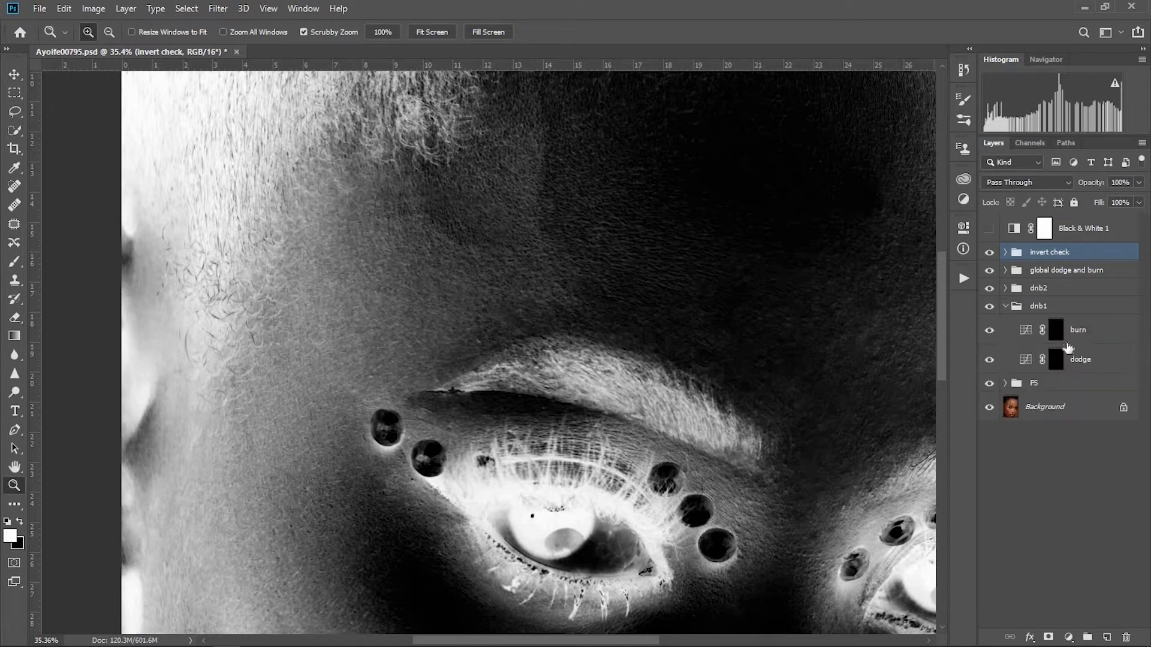
left_click(1058, 337)
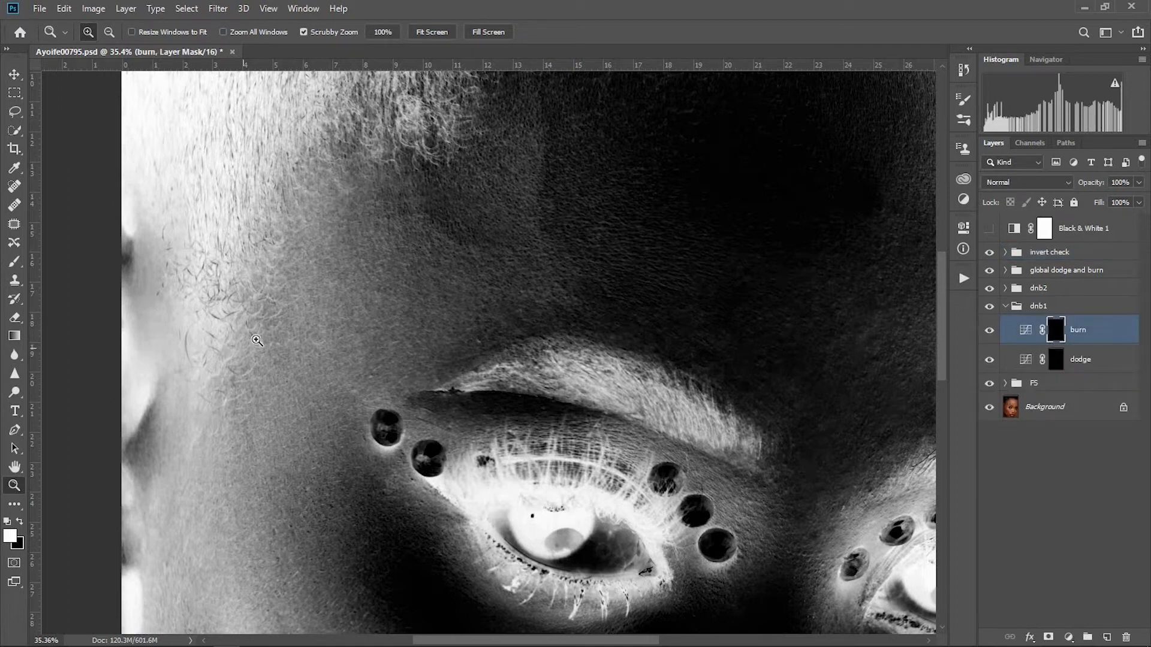
left_click(15, 262)
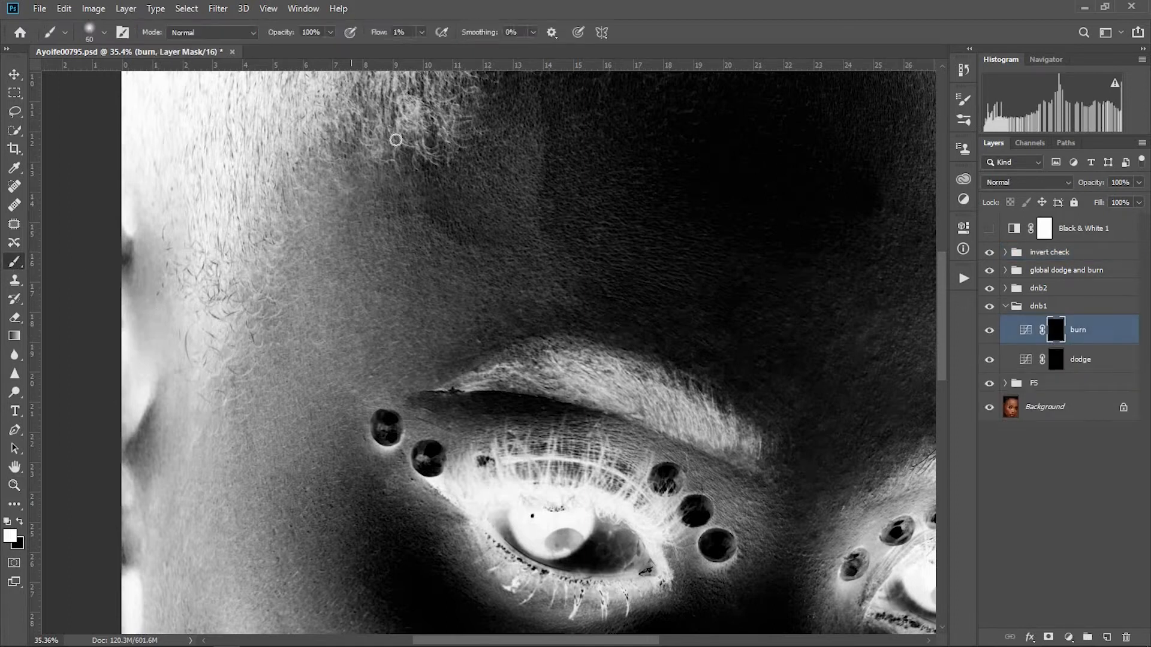
key("bracketright")
key("bracketright")
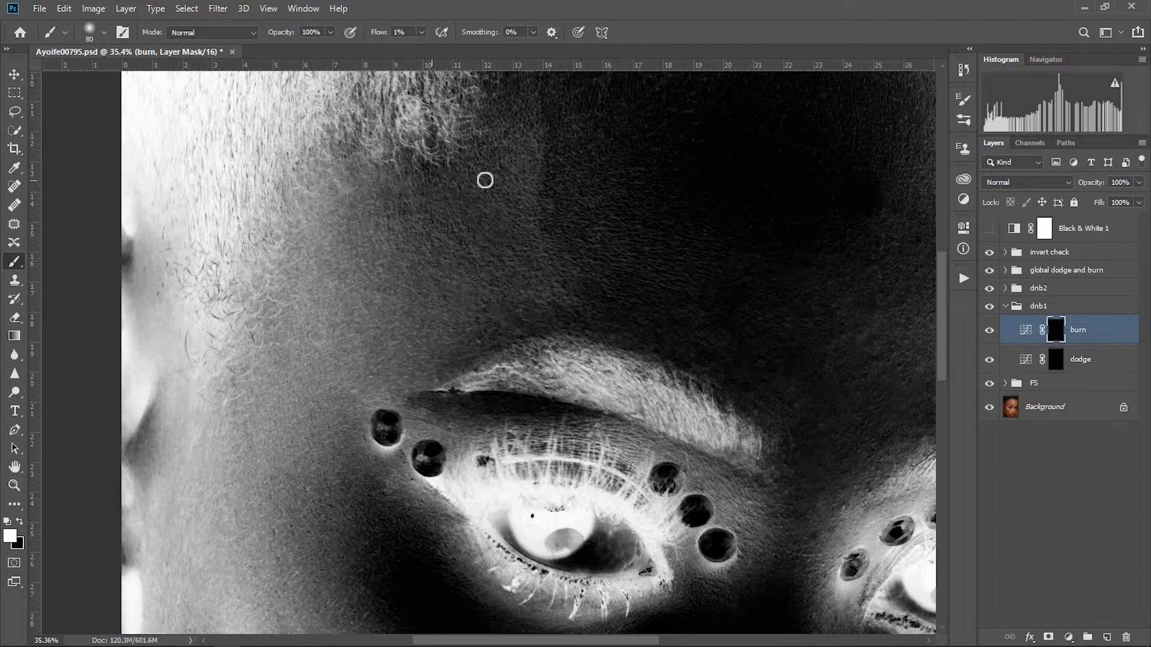
Step: Outline the uneven forehead patch above the eyebrow on a temporary layer with a red brush at 100% flow, and delete that layer
left_click(991, 307)
left_click_drag(516, 240, 480, 227)
left_click(1068, 311)
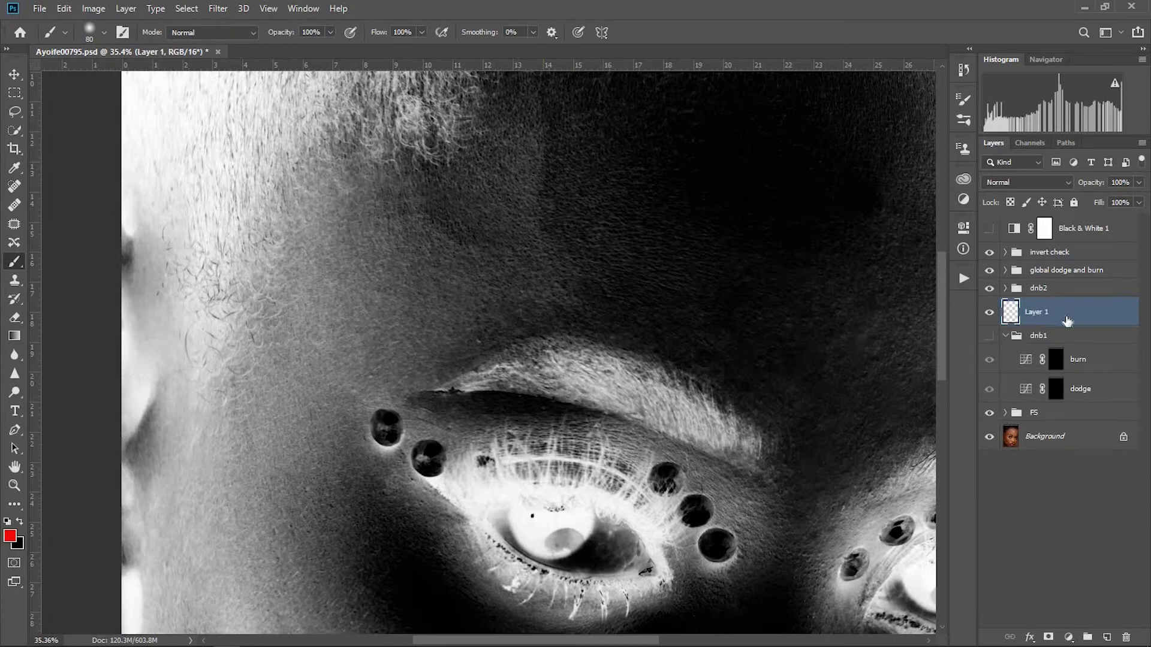
mouse_move(391, 199)
left_mouse_down()
mouse_move(390, 216)
mouse_move(471, 267)
left_mouse_up()
mouse_move(522, 233)
left_mouse_down()
mouse_move(406, 164)
mouse_move(382, 202)
mouse_move(418, 247)
mouse_move(524, 246)
left_mouse_up()
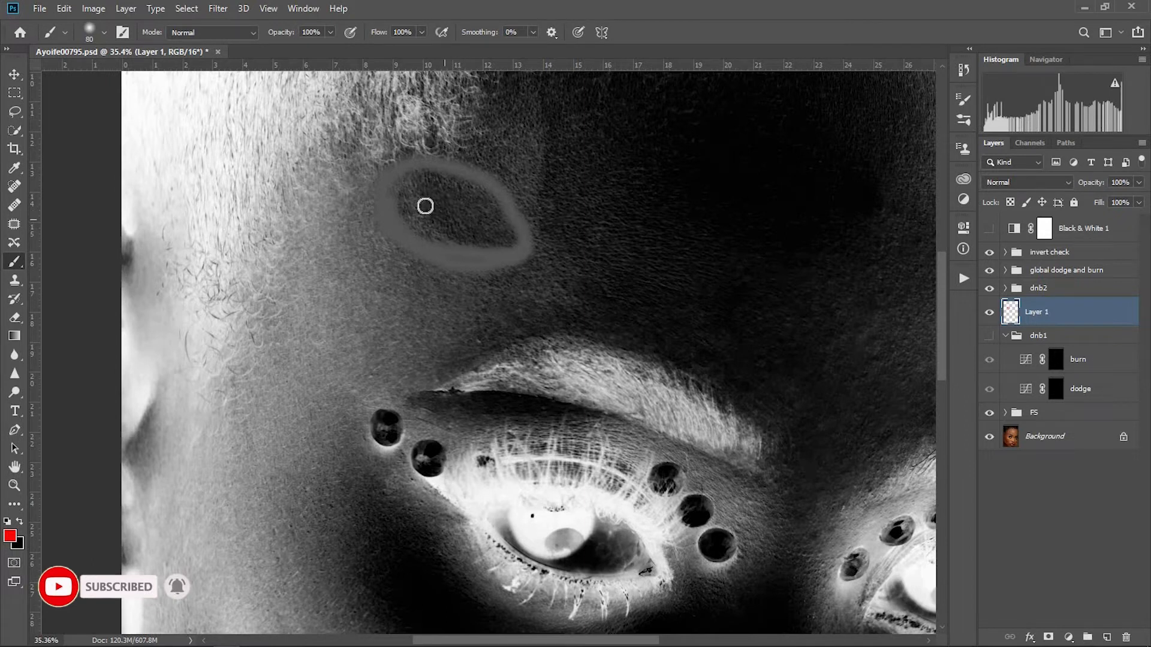
left_click_drag(1095, 324, 1126, 636)
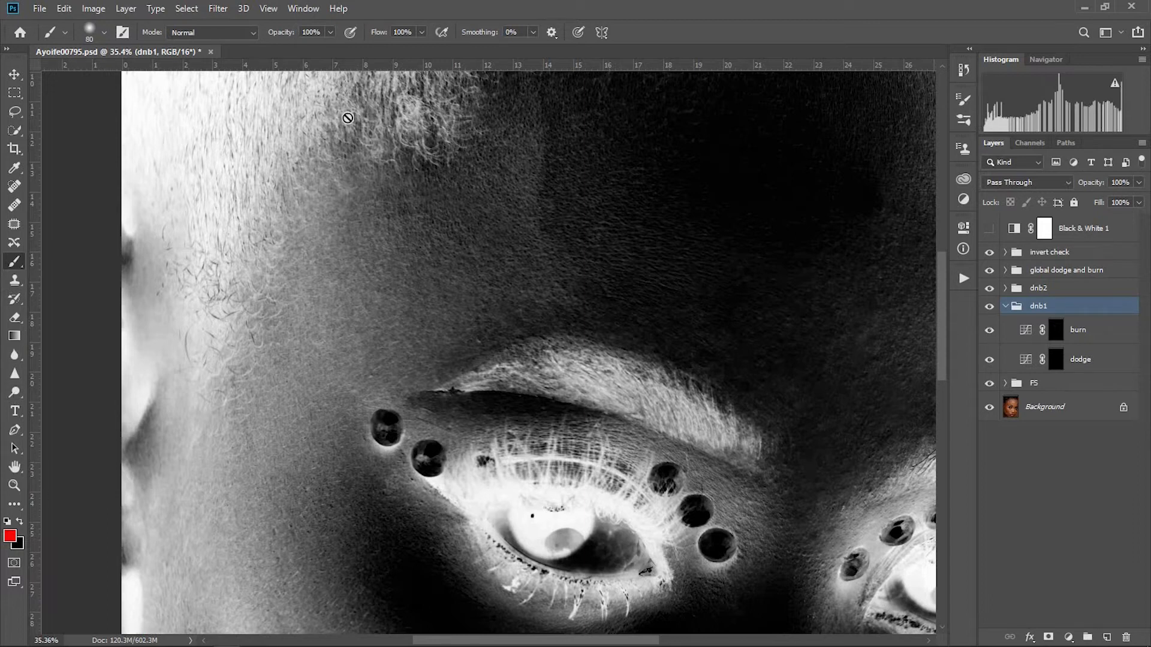
Step: Target the burn layer's mask in the dnb1 group again and set the brush flow to 1%
left_click(422, 33)
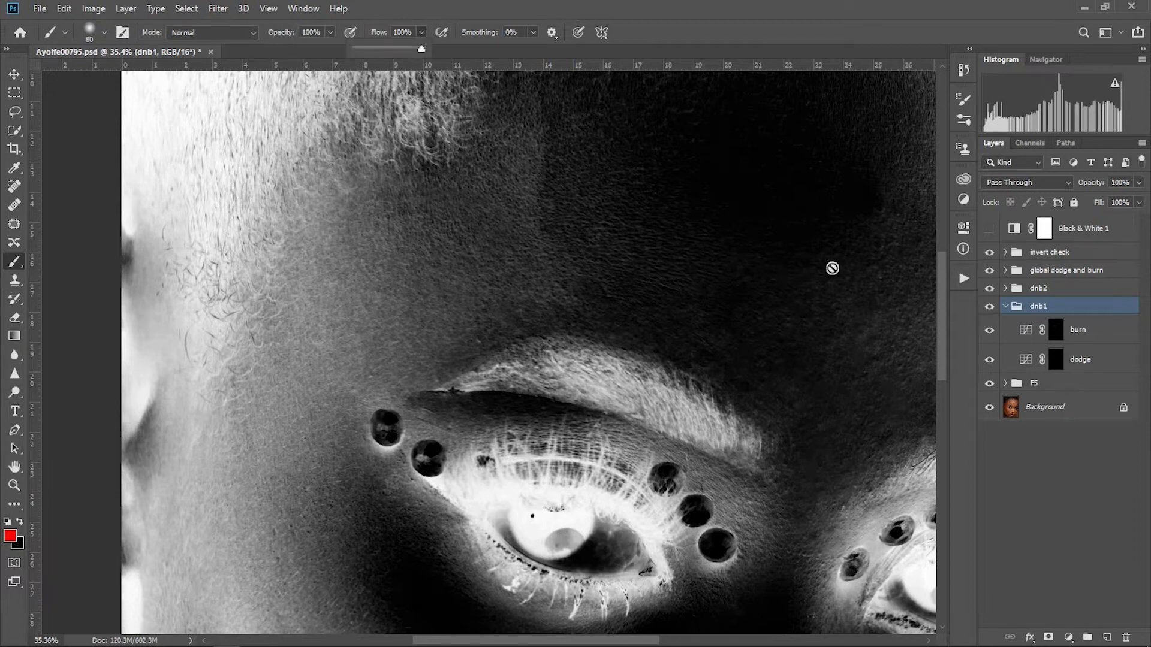
left_click(1065, 333)
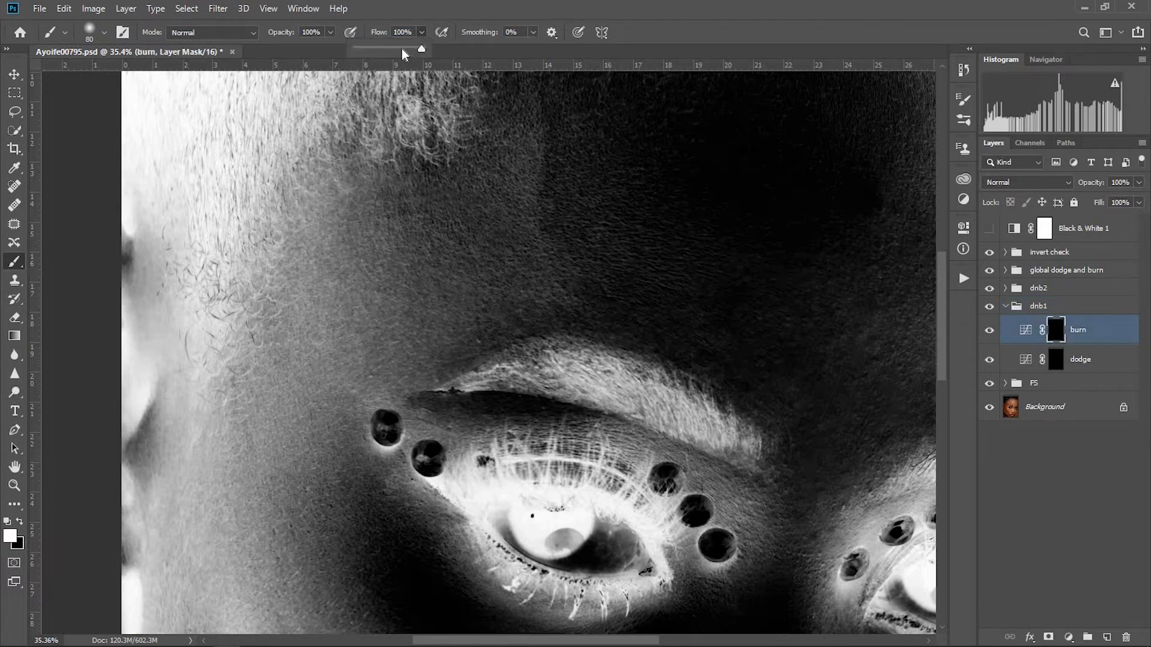
left_click(354, 50)
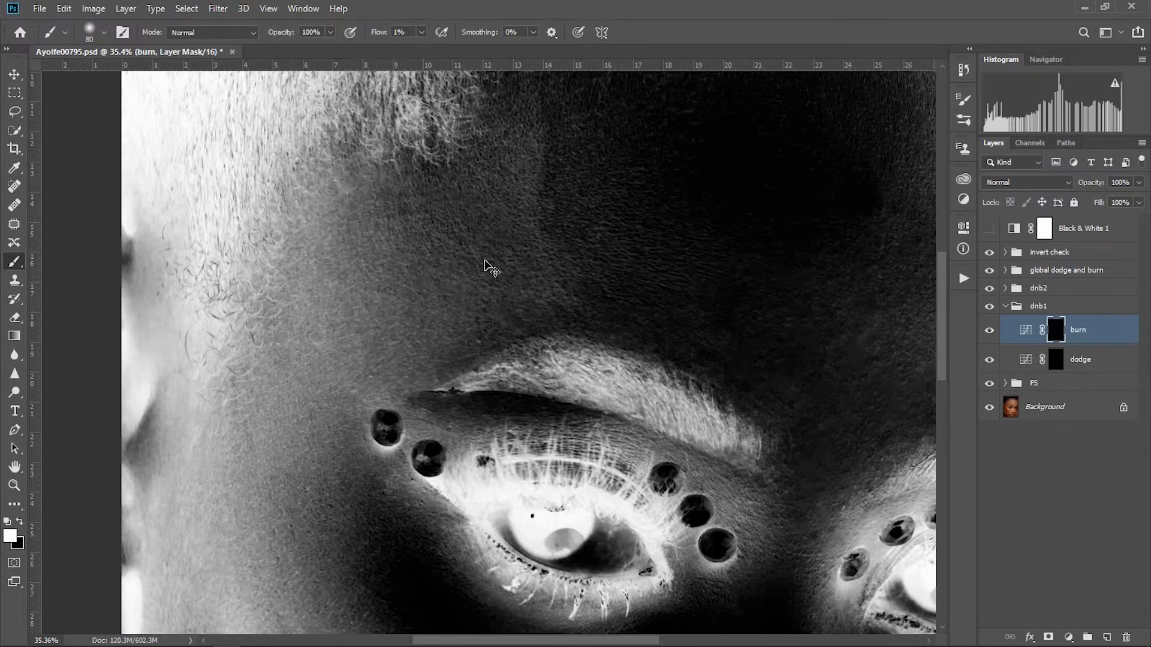
Step: Compare the forehead with the dnb1 group hidden and shown
key("ctrl+minus")
key("ctrl+minus")
left_click(990, 308)
left_click(990, 308)
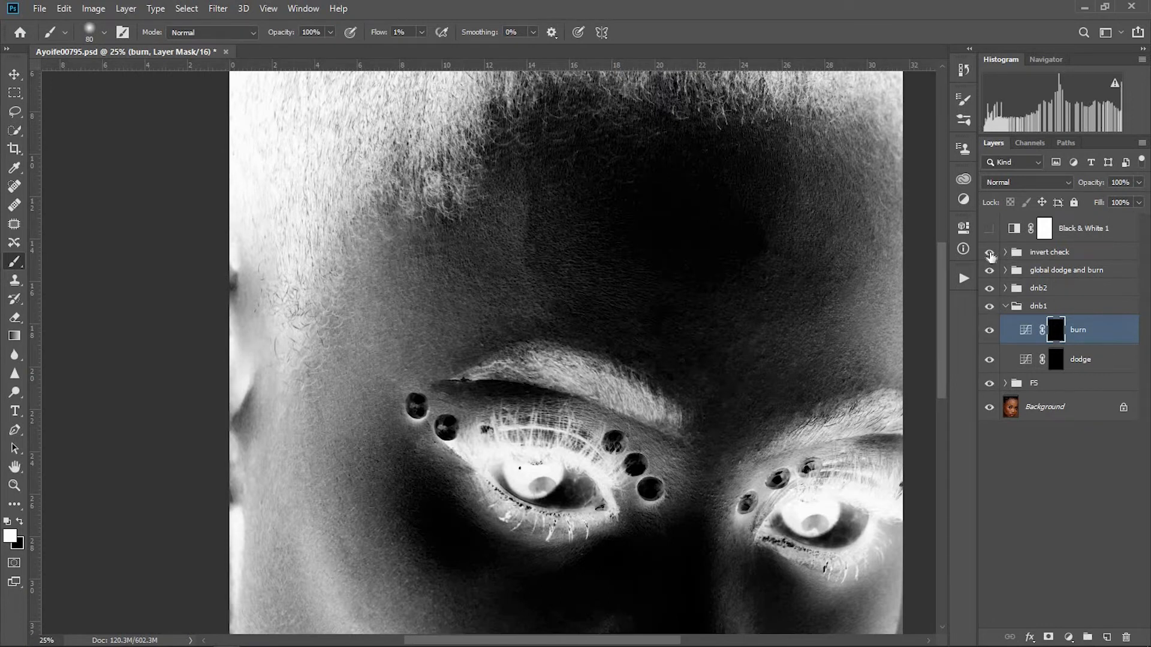
Step: Examine the forehead skin in full colour with the invert check group hidden, and show the group again
left_click(989, 253)
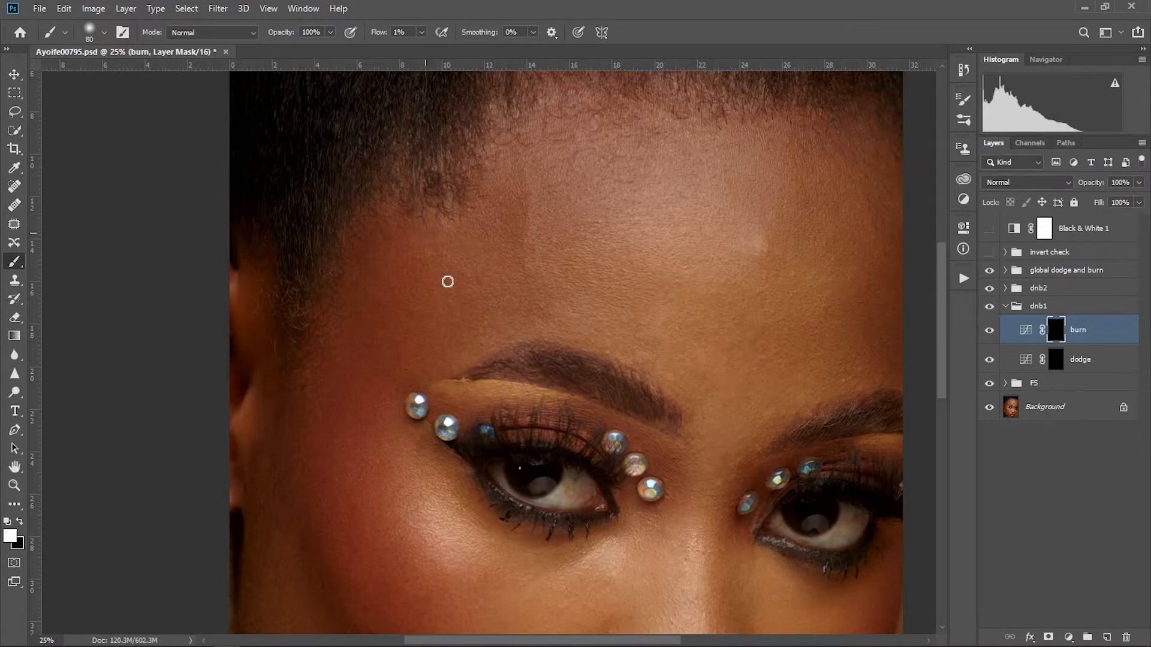
key("ctrl+plus")
key("ctrl+plus")
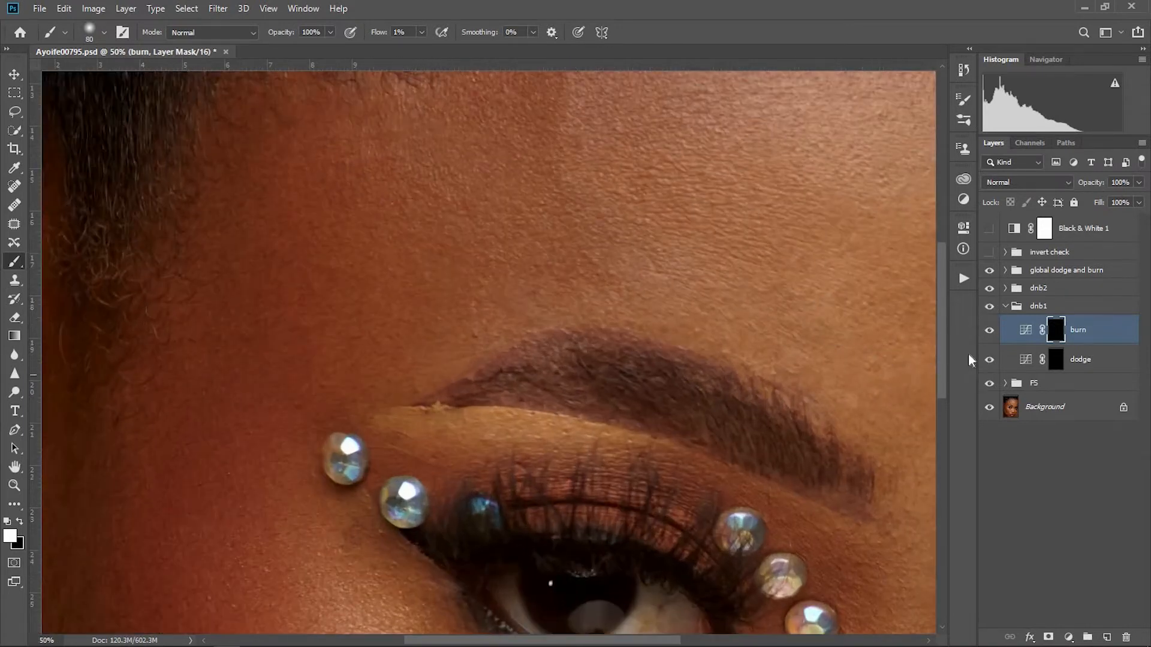
scroll(943, 344, "up", 3)
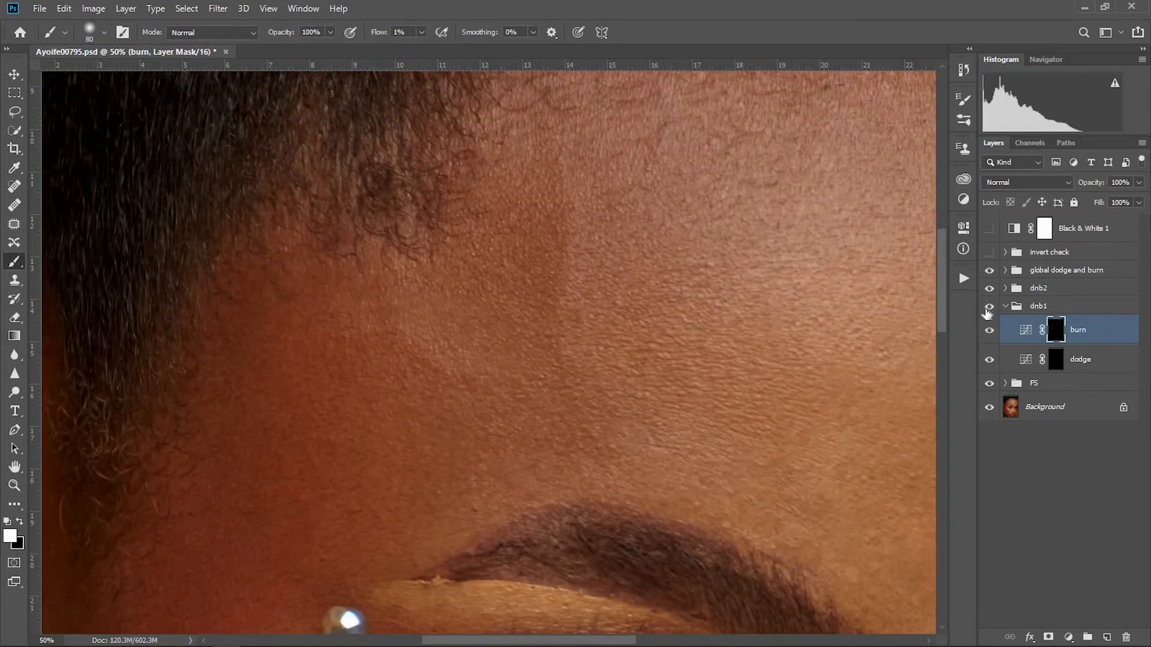
key("ctrl+minus")
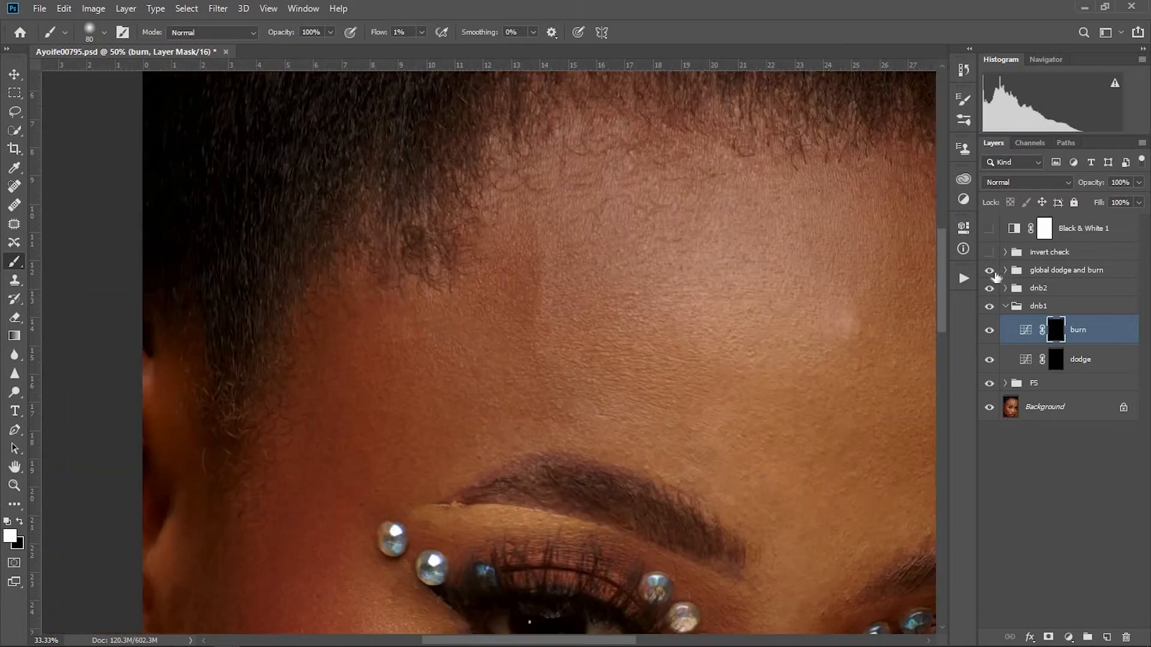
left_click(989, 252)
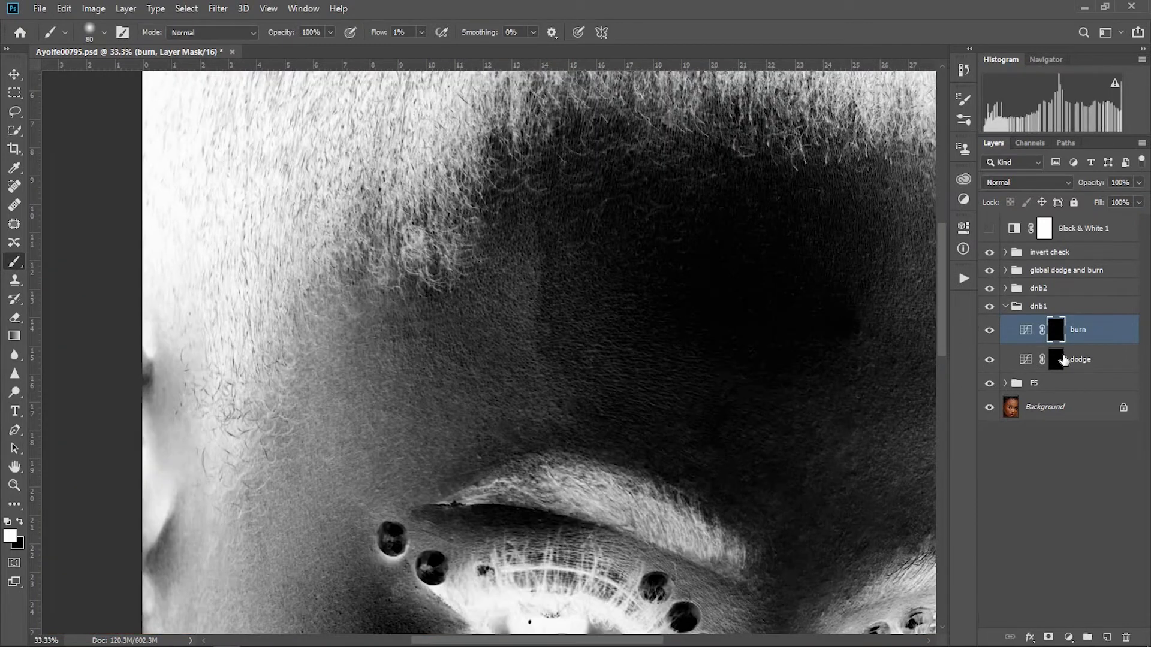
Step: Even out the forehead by painting the dnb1 dodge mask with a 125 px brush and the burn mask with a 100 px brush
left_click(1064, 360)
key("ctrl+minus")
key("bracketright")
key("bracketright")
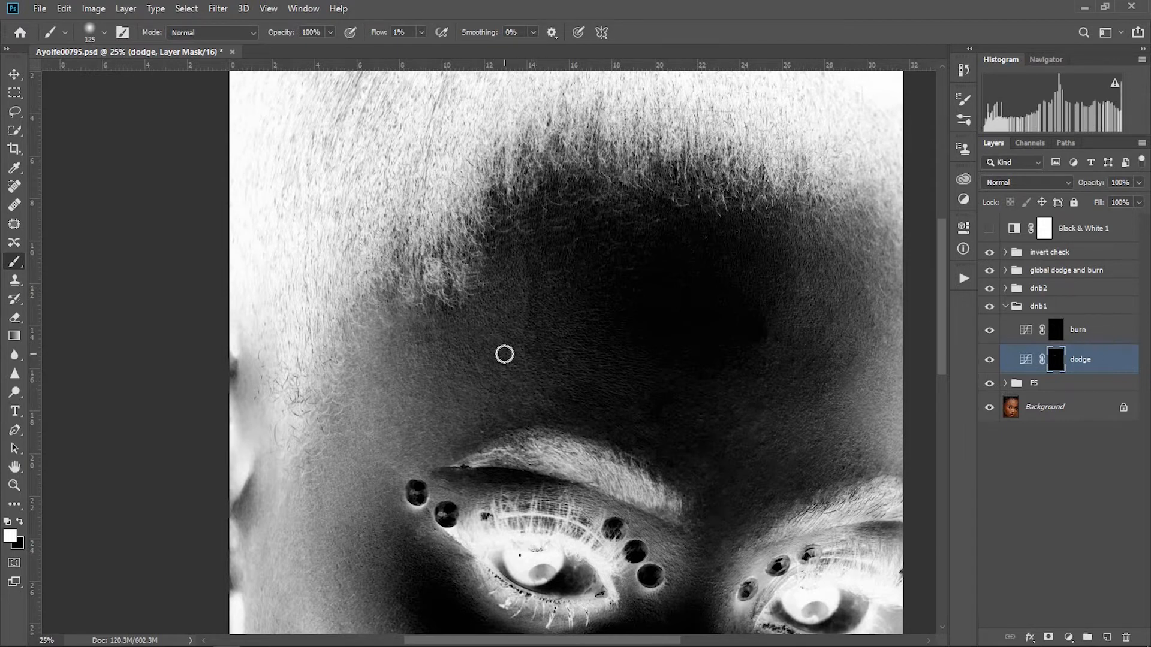
key("alt+bracketright")
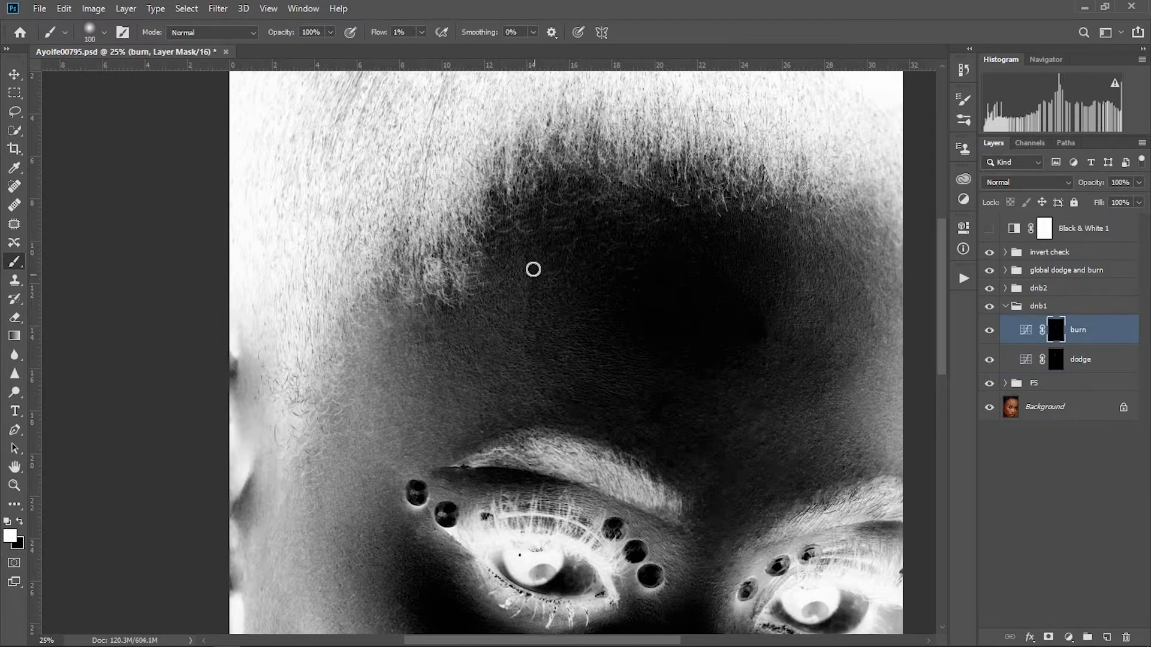
key("bracketleft")
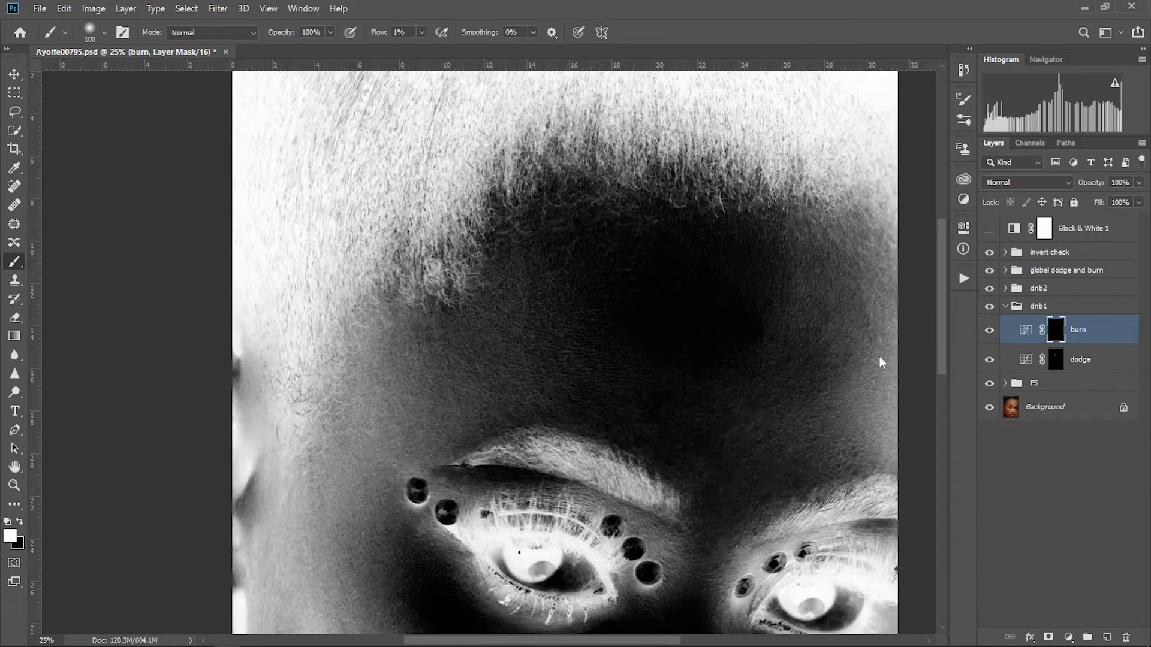
Step: Compare the inverted forehead with and without the dnb1 group's corrections at different magnifications
key("ctrl+minus")
left_click(989, 308)
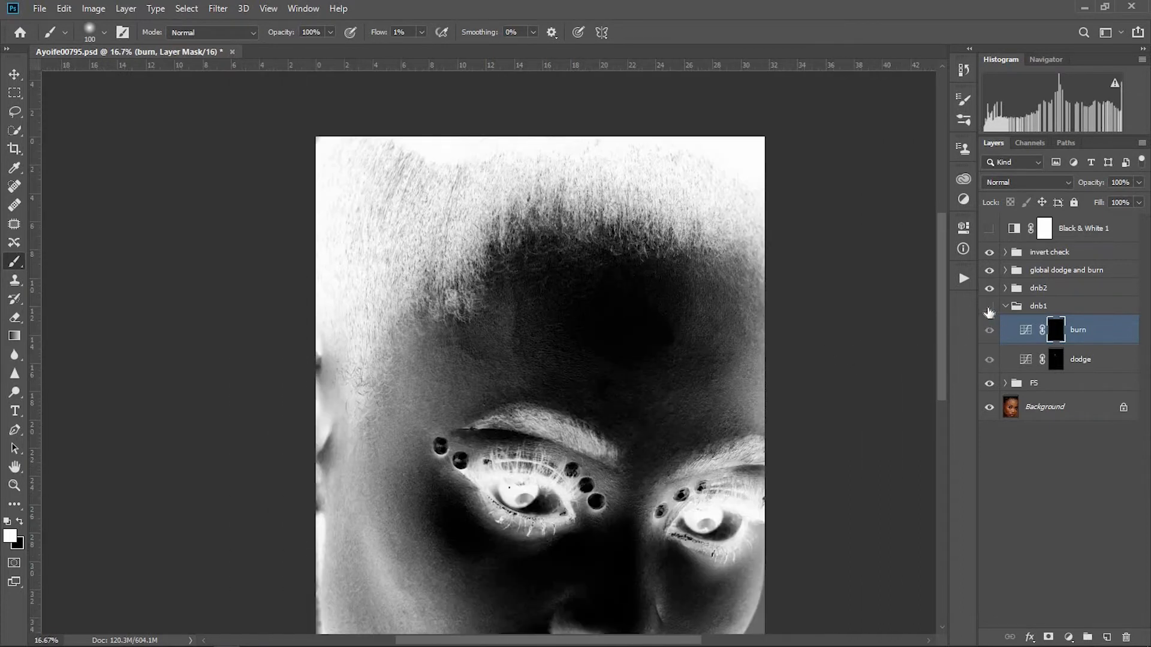
key("ctrl+plus")
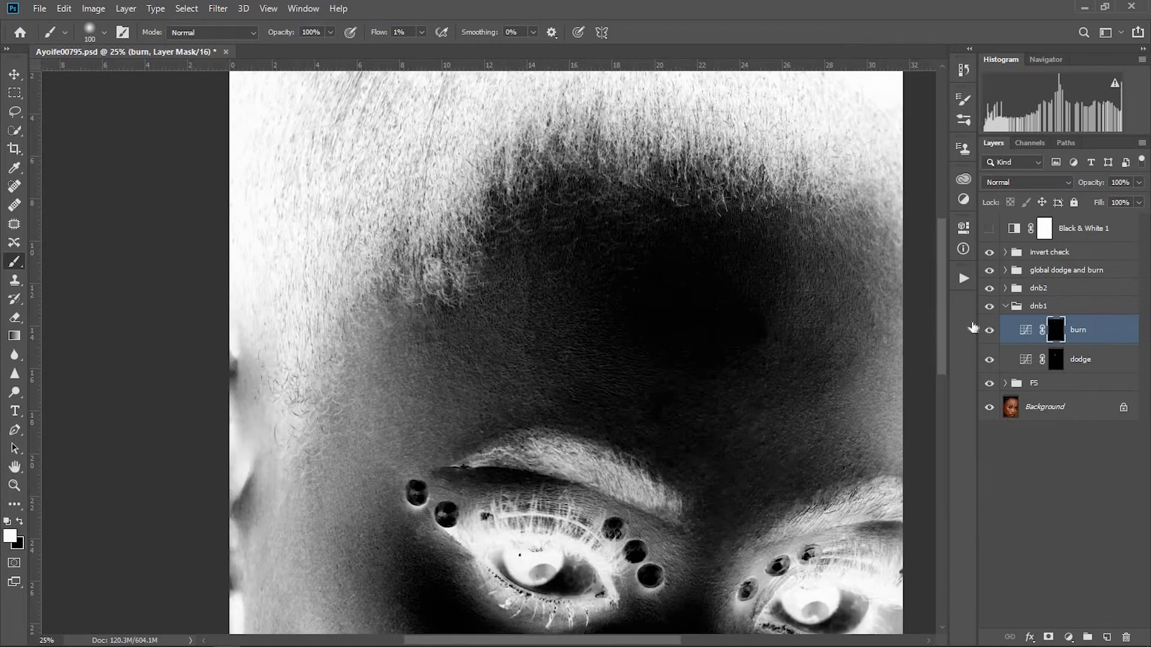
key("ctrl+minus")
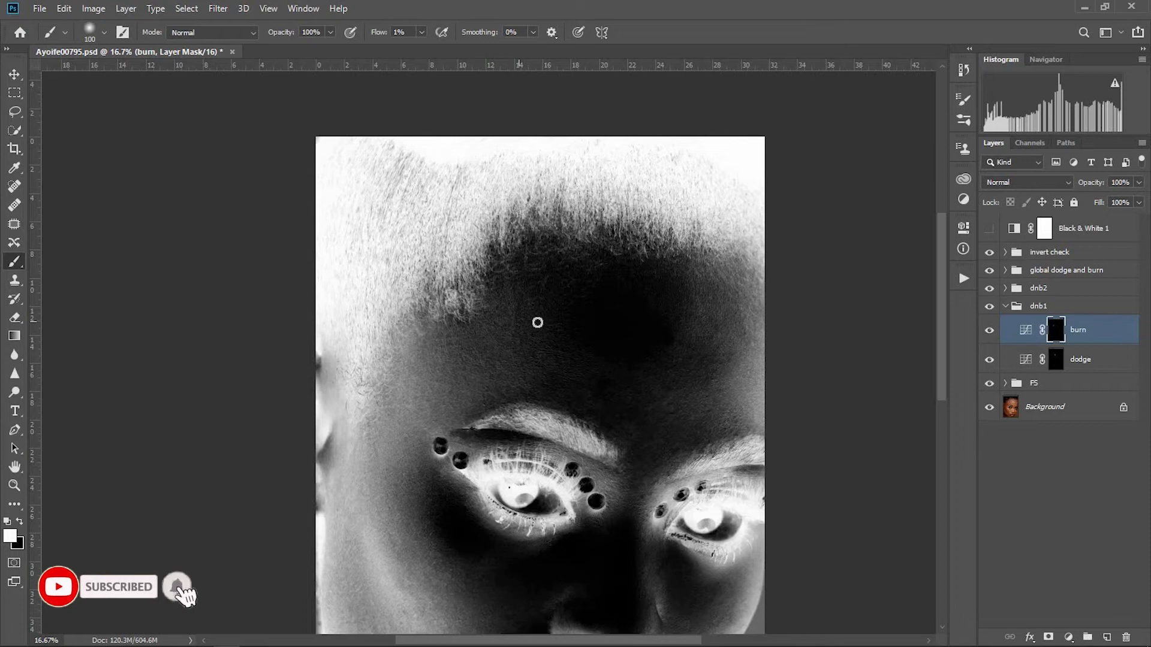
Step: Refine the forehead's tonal transitions on the dnb1 burn mask with the brush reduced to 80 px
key("ctrl+plus")
key("ctrl+plus")
key("ctrl+plus")
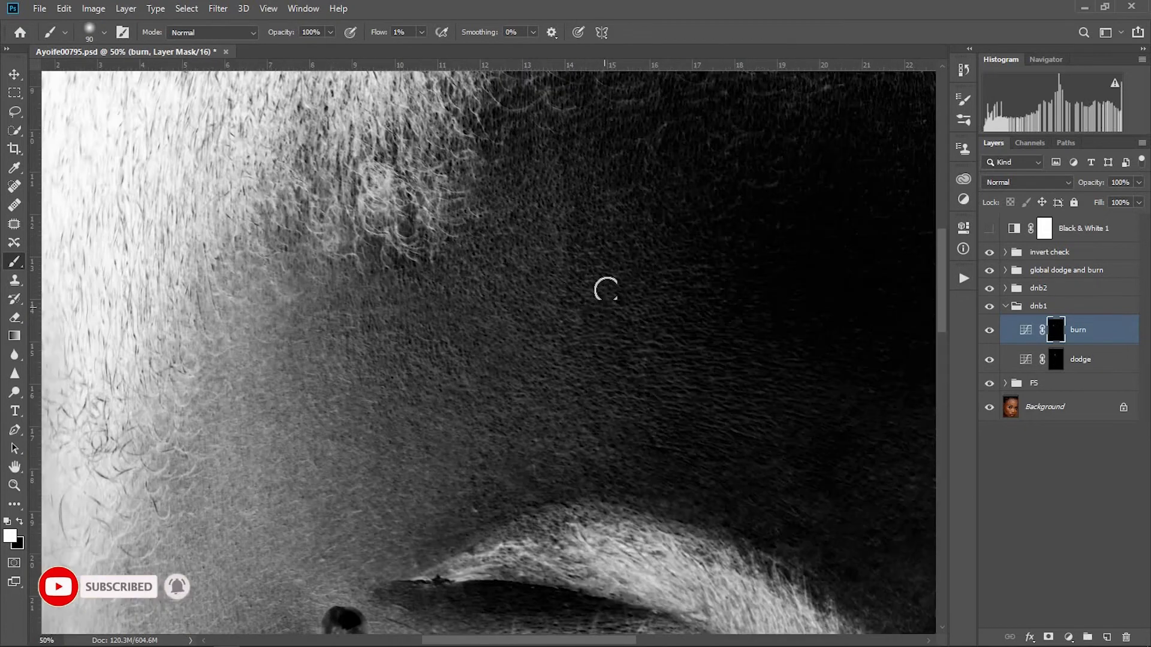
key("ctrl+minus")
key("bracketleft")
key("ctrl+plus")
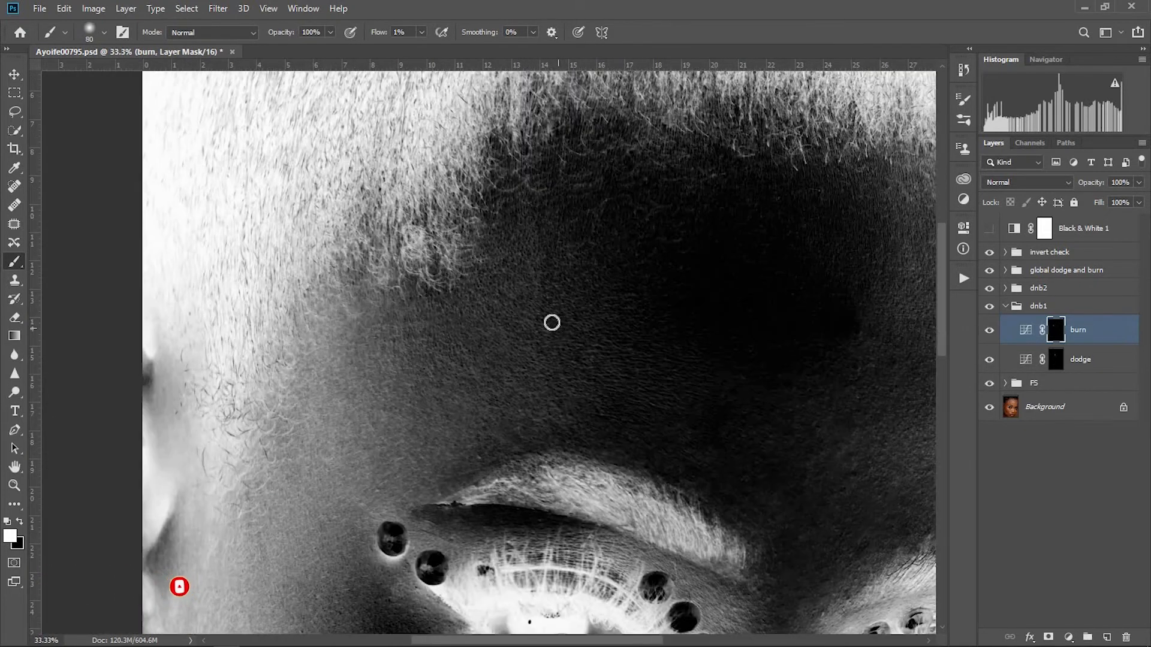
key("ctrl+minus")
key("bracketleft")
Step: Smooth the middle of the forehead by switching between the dnb1 group's dodge mask and burn mask
key("alt+bracketleft")
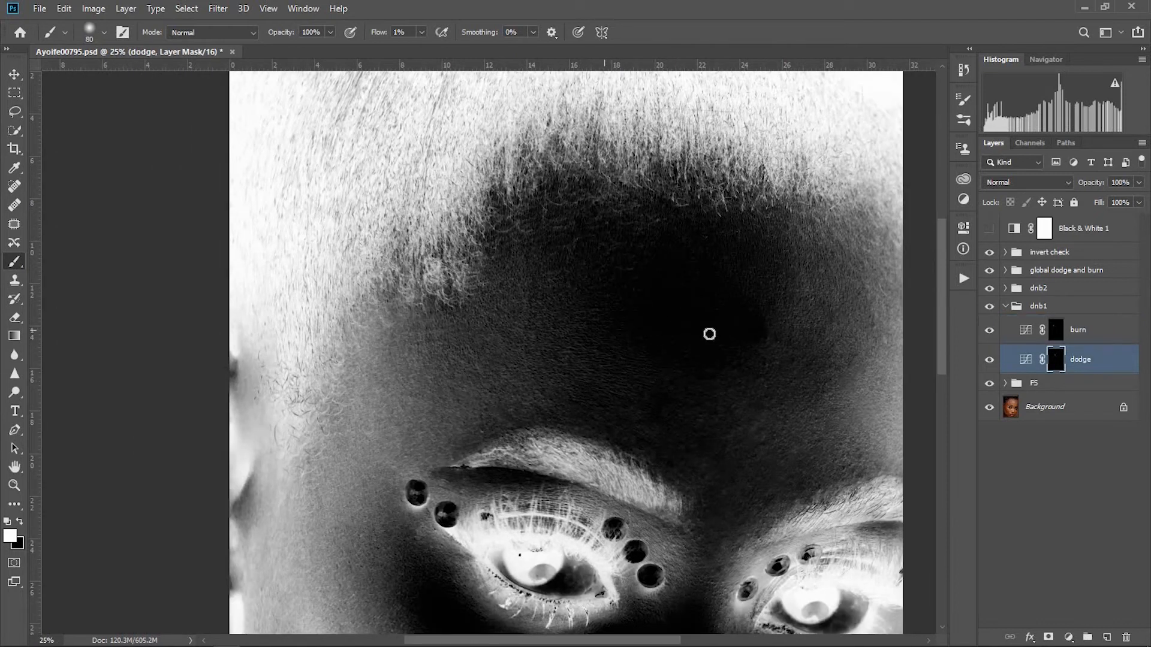
left_click(1058, 334)
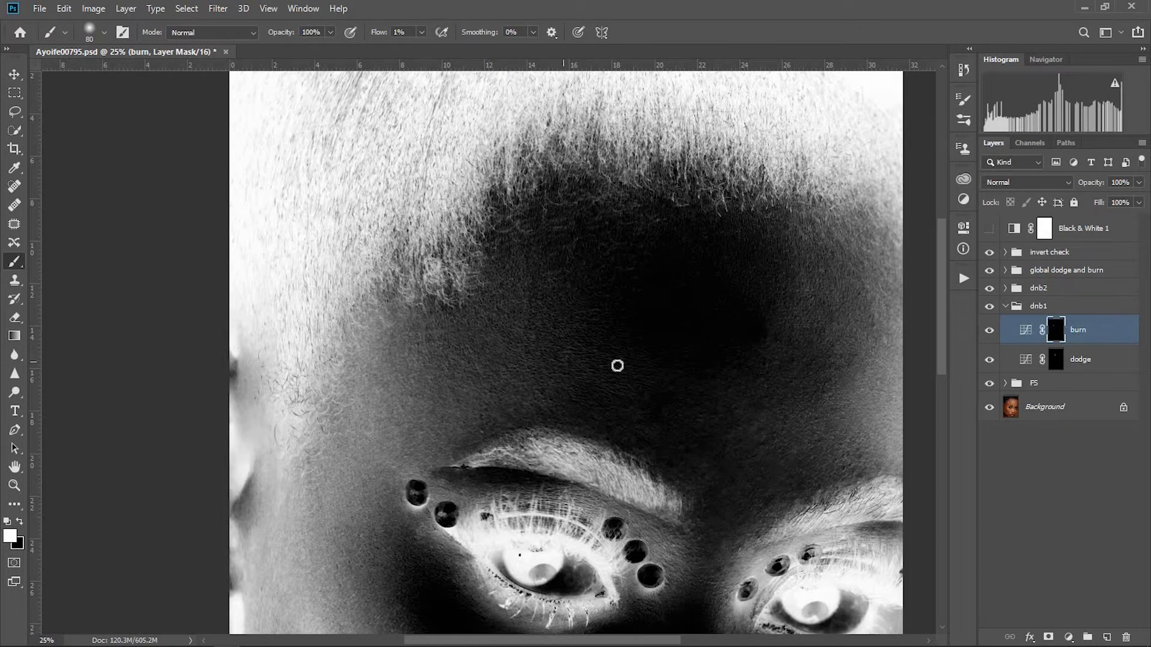
left_click(1028, 336)
left_click(1055, 334)
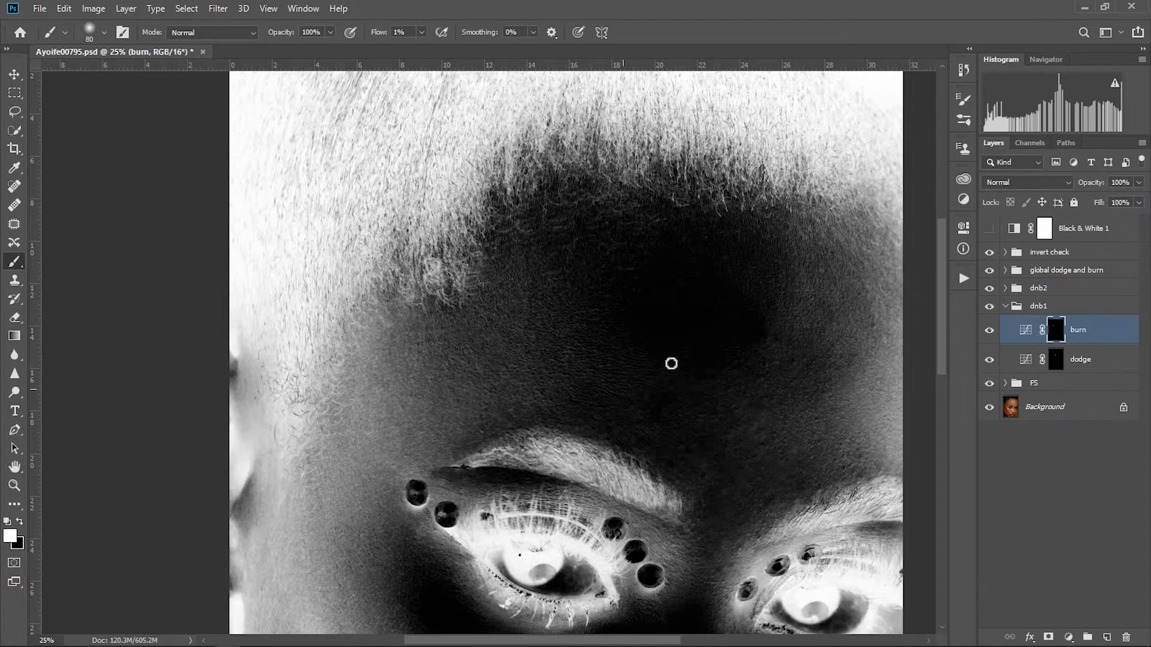
key("ctrl+minus")
key("ctrl+plus")
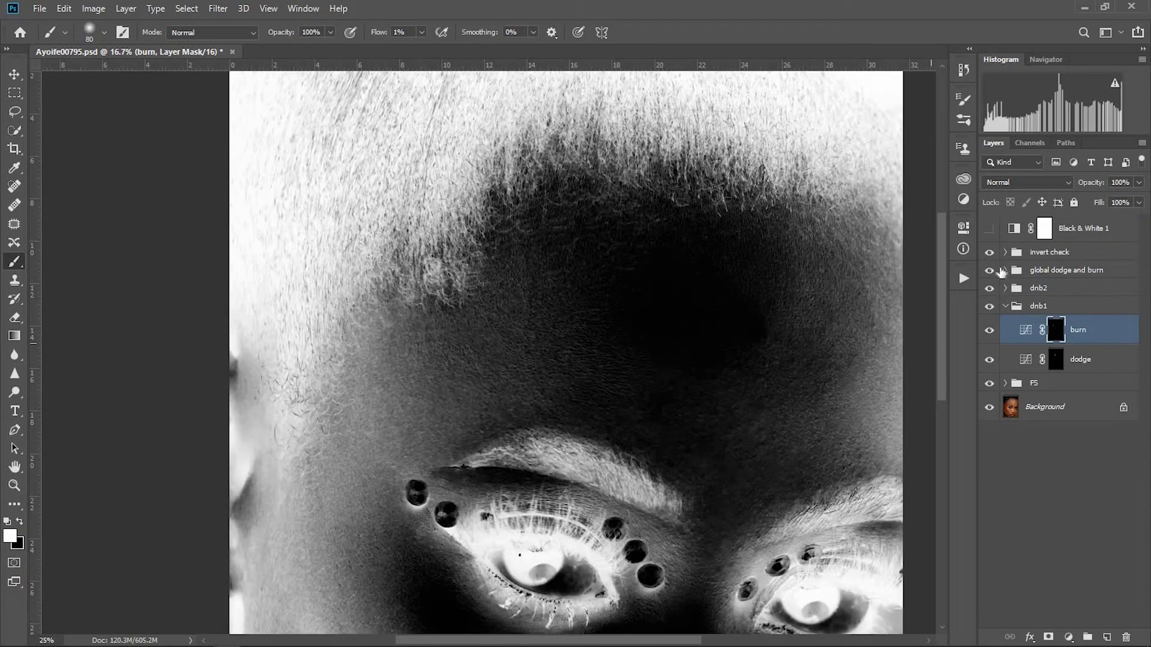
Step: Set the midtone value of Levels 1 in the invert check group to 0.35 and target the dnb1 burn mask again
left_click(1005, 252)
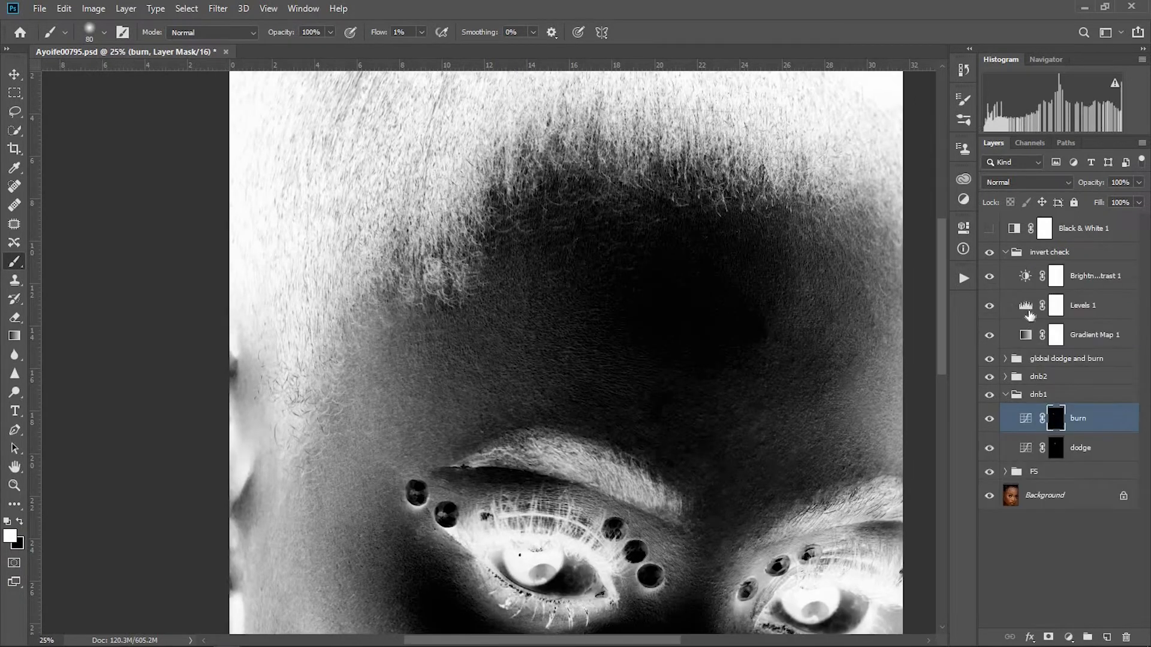
double_click(1025, 307)
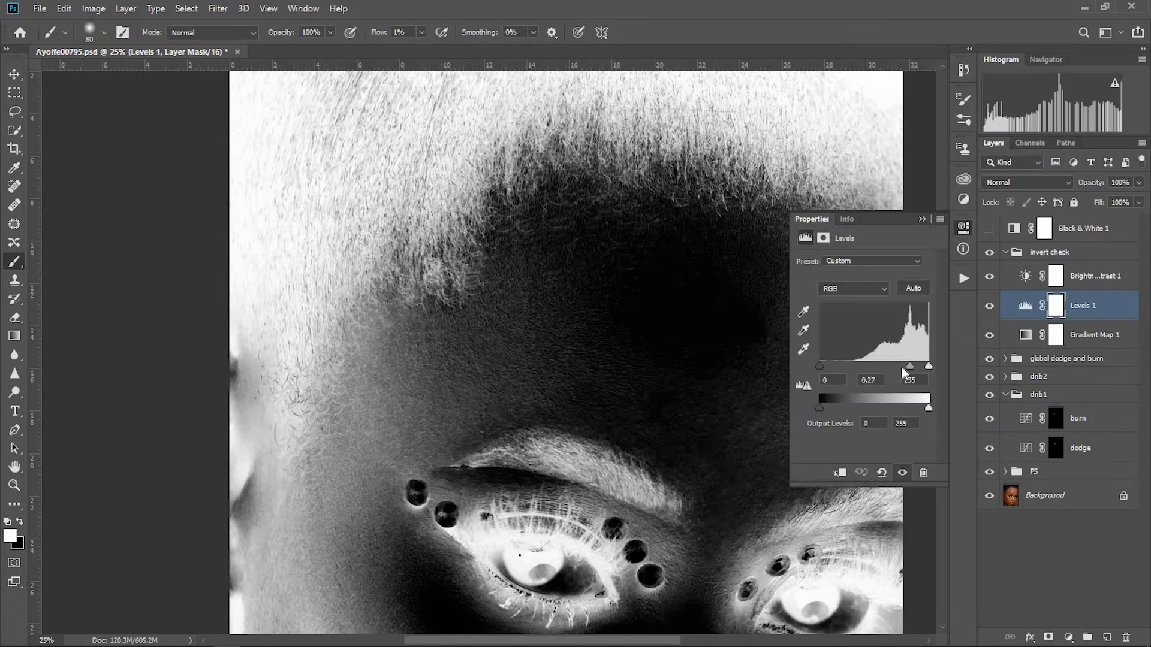
left_click_drag(908, 366, 898, 366)
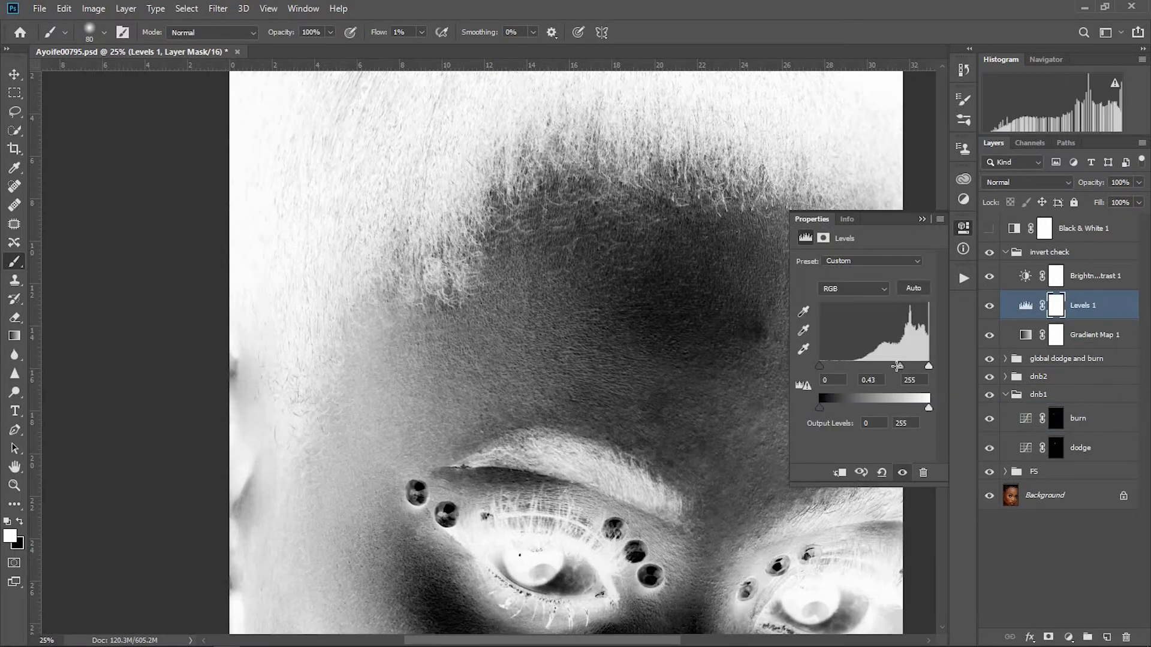
left_click_drag(901, 366, 905, 366)
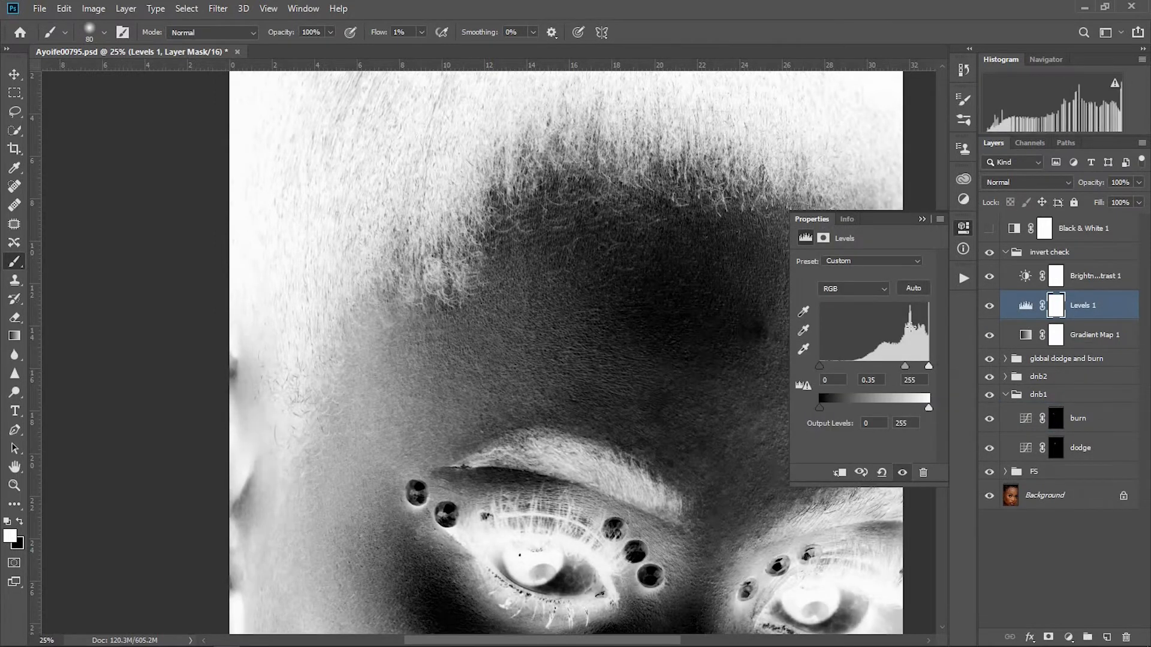
left_click(922, 220)
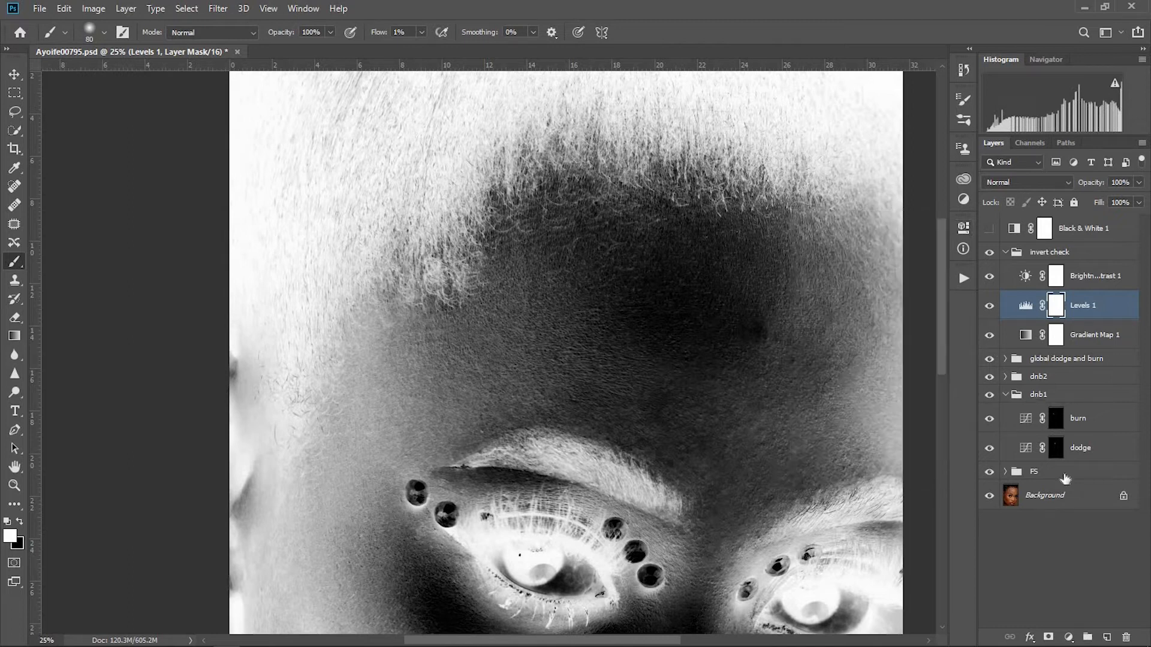
left_click(1059, 427)
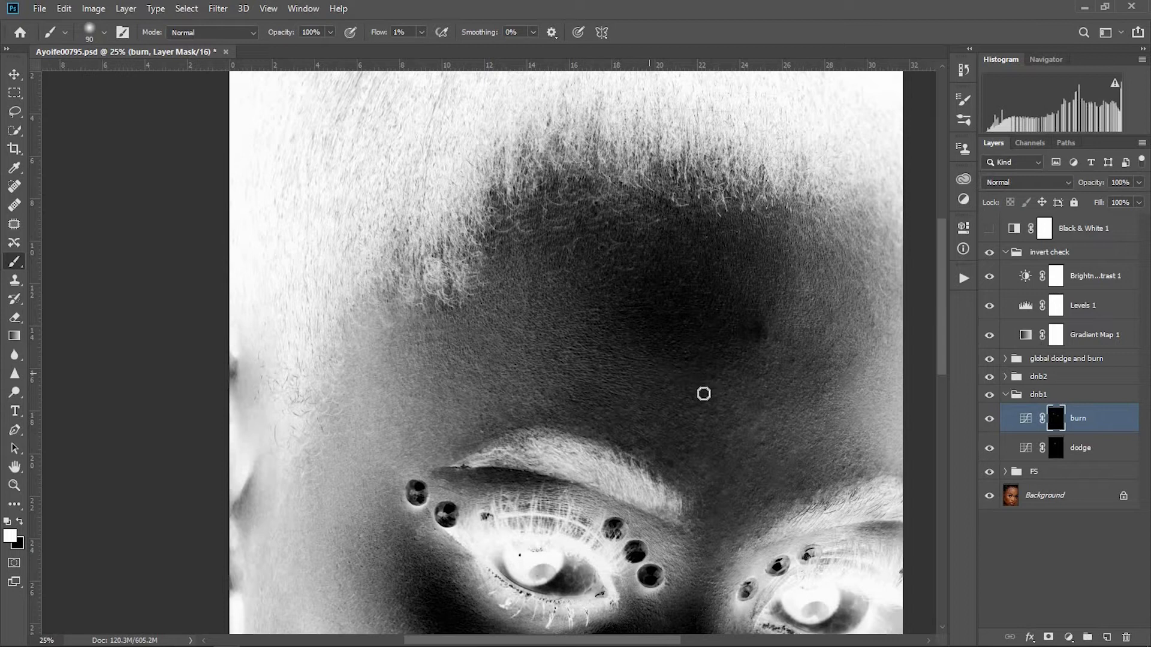
Step: Even the forehead above the eyebrows on the dnb1 burn mask with a 70 px brush, continuing on the dodge mask at 90 px
left_click_drag(941, 340, 943, 355)
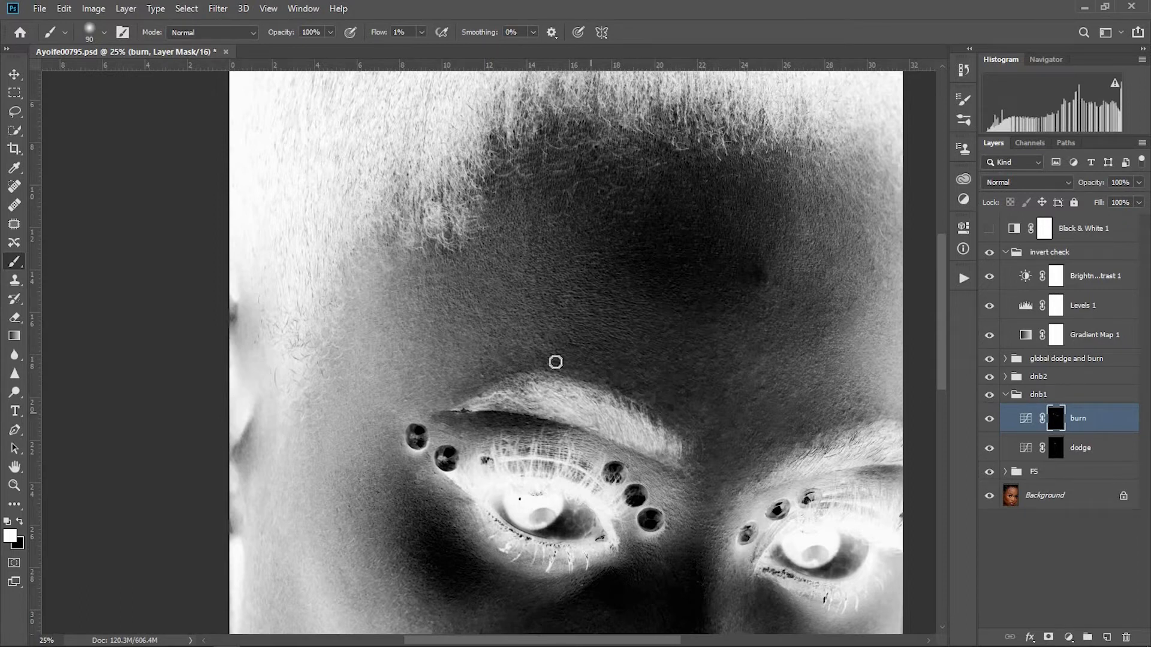
key("ctrl+plus")
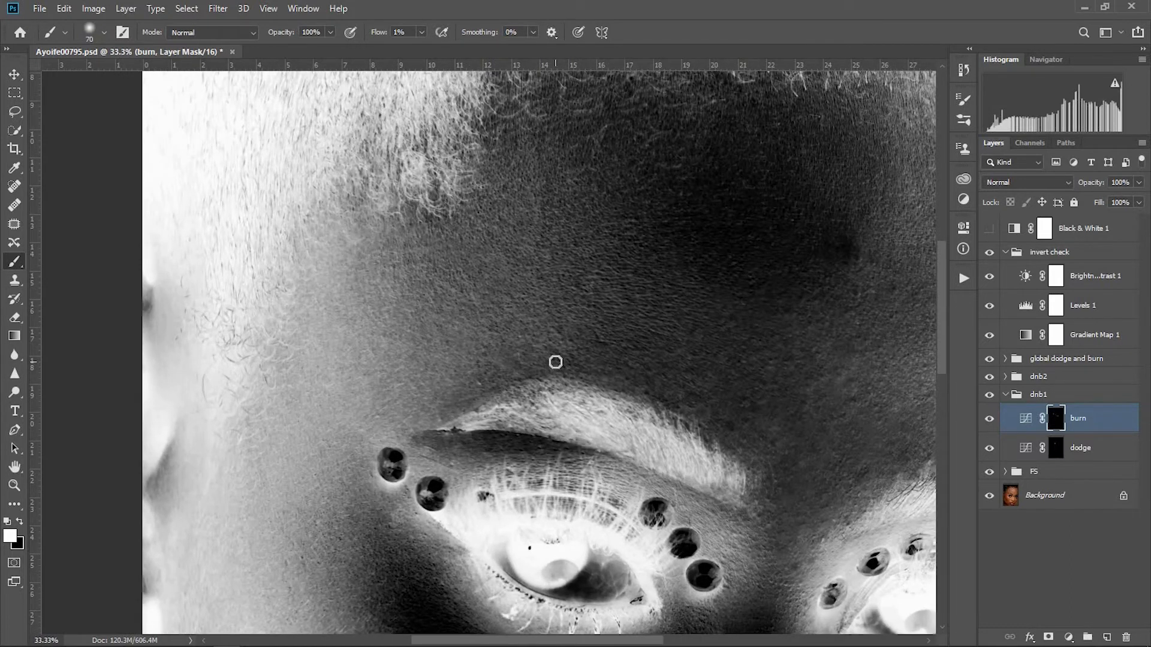
key("ctrl+minus")
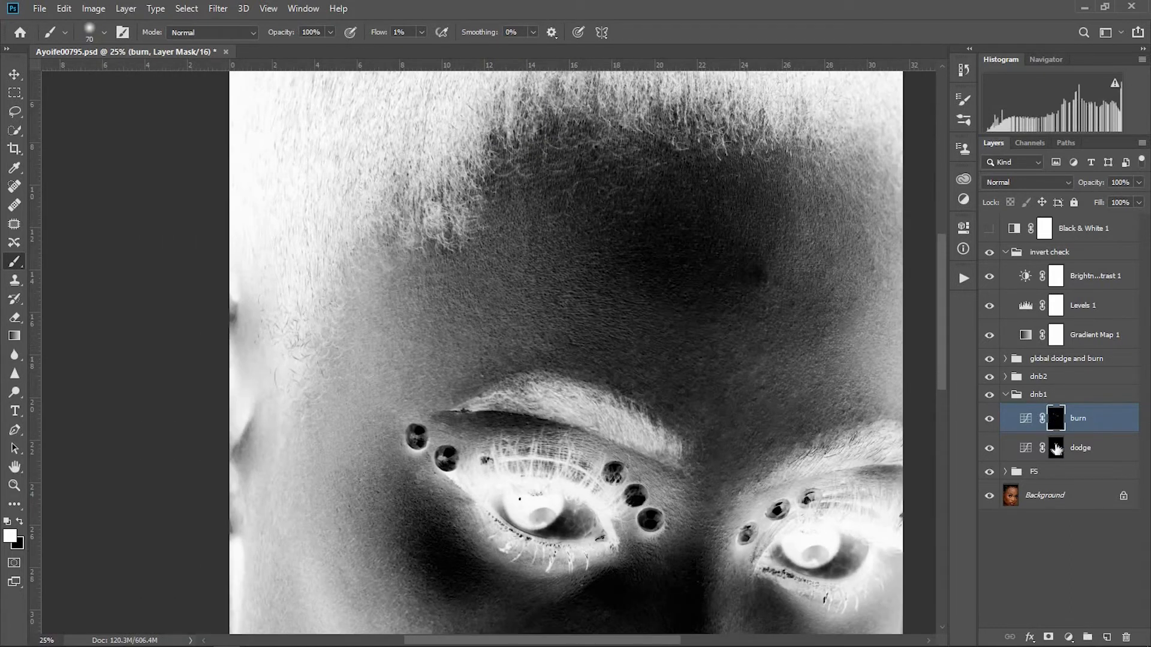
key("alt+bracketleft")
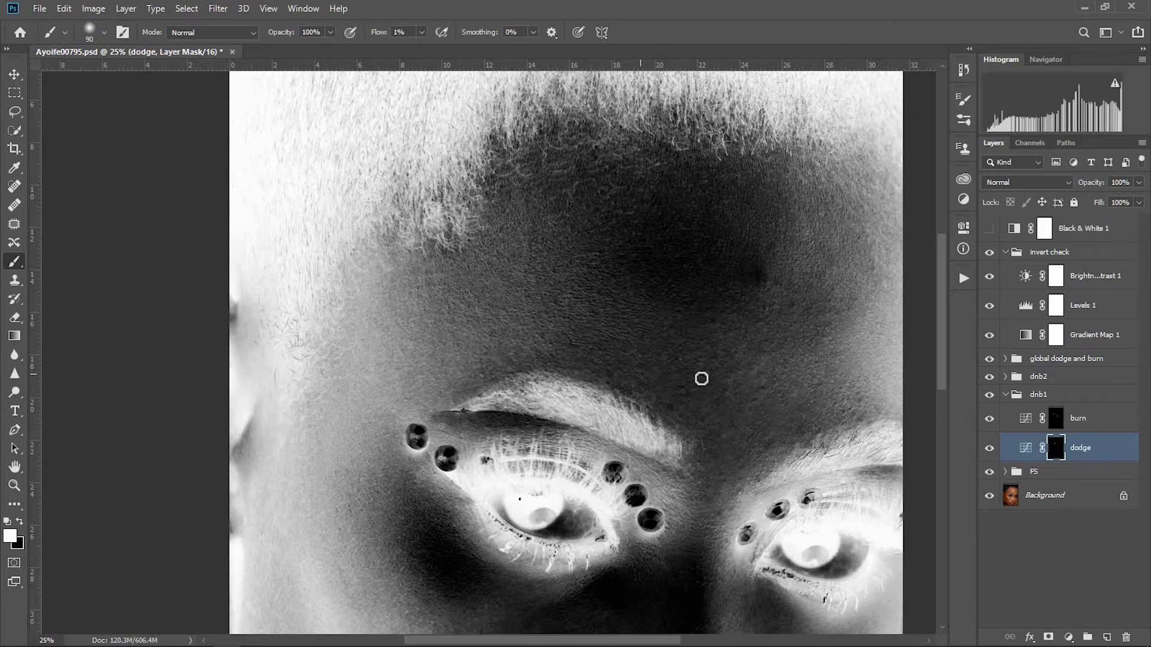
Step: Compare the face with and without the dnb1 group's corrections in both the inverted and the colour view
left_click(990, 395)
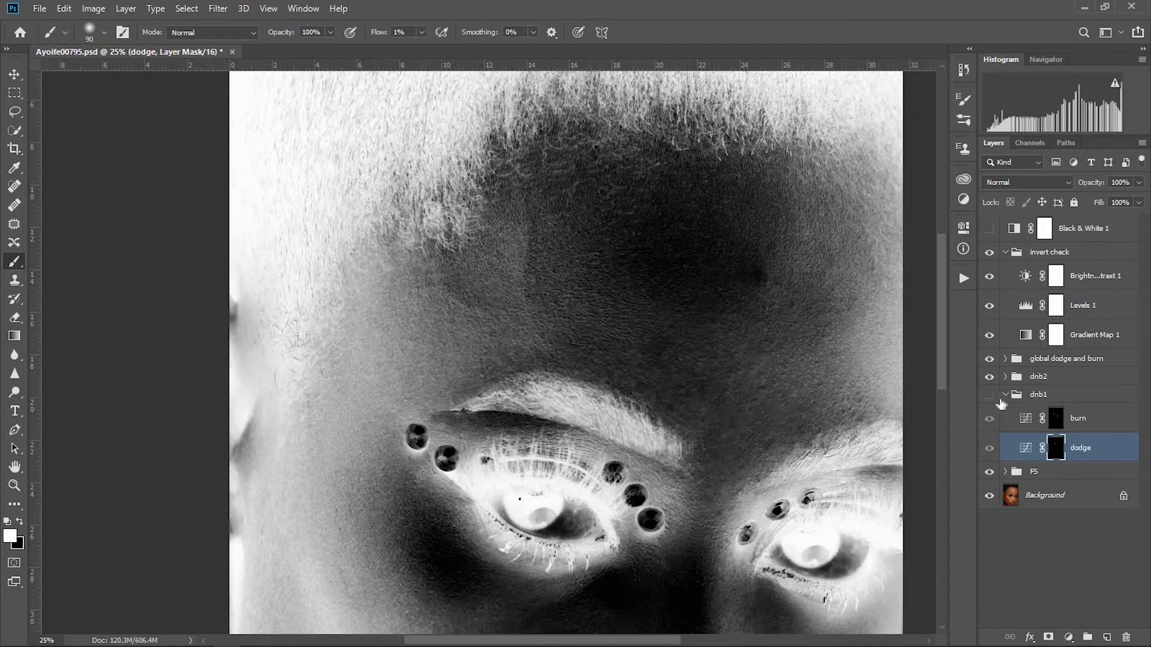
left_click(990, 395)
left_click(990, 252)
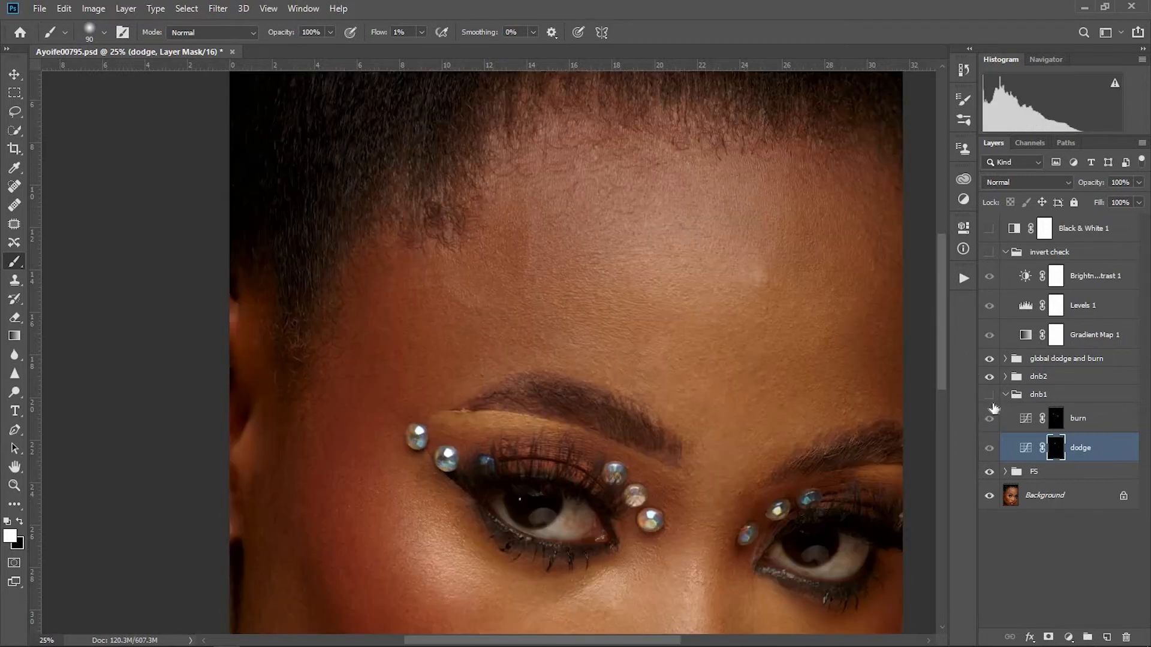
left_click(991, 396)
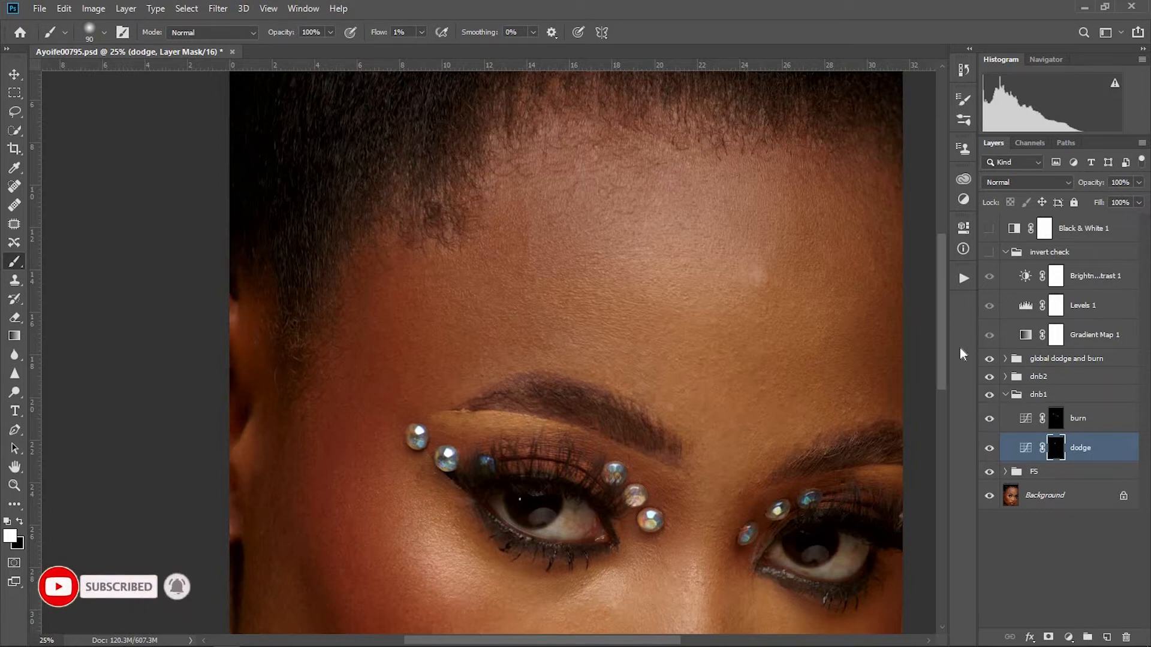
left_click_drag(944, 350, 944, 373)
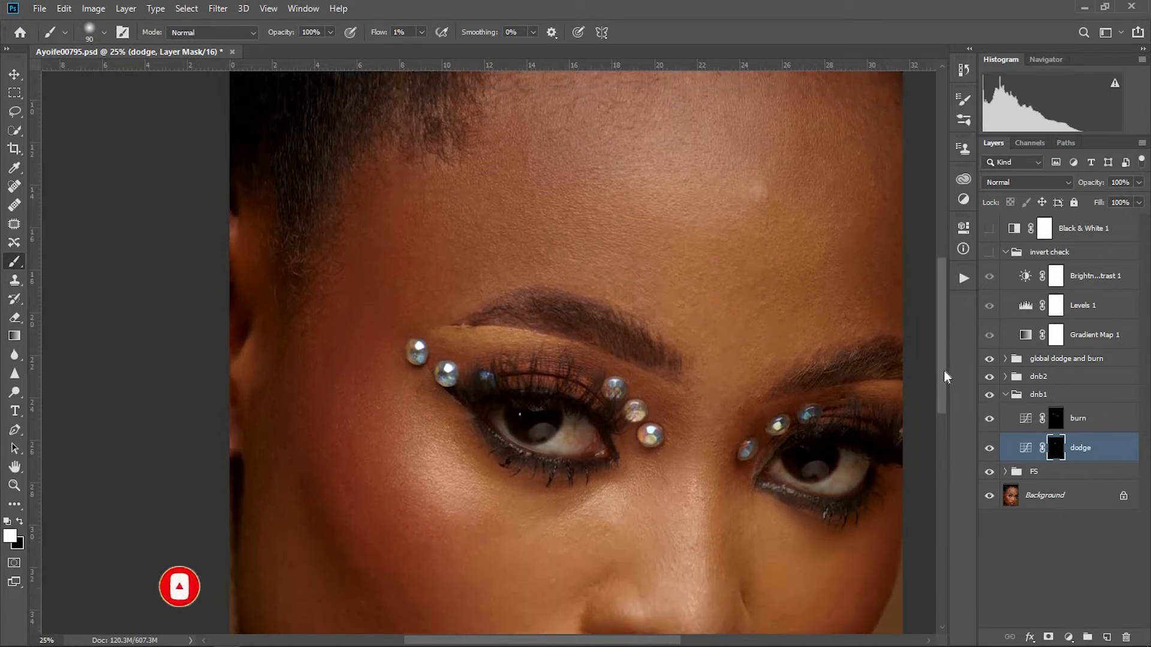
left_click(989, 253)
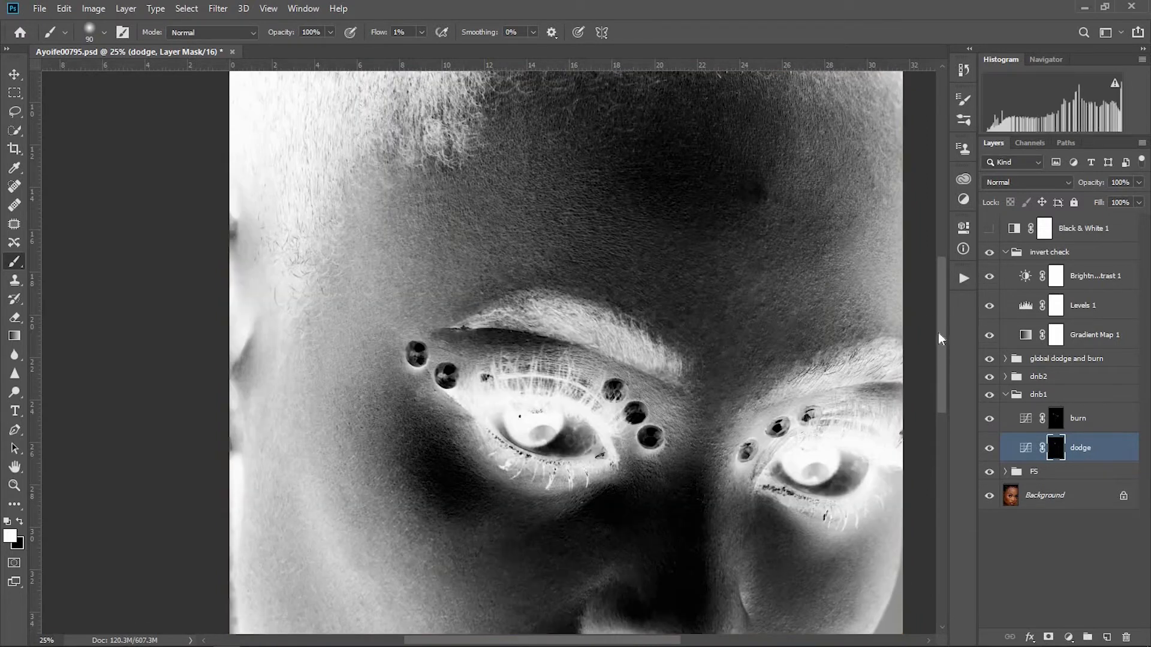
left_click_drag(946, 325, 946, 301)
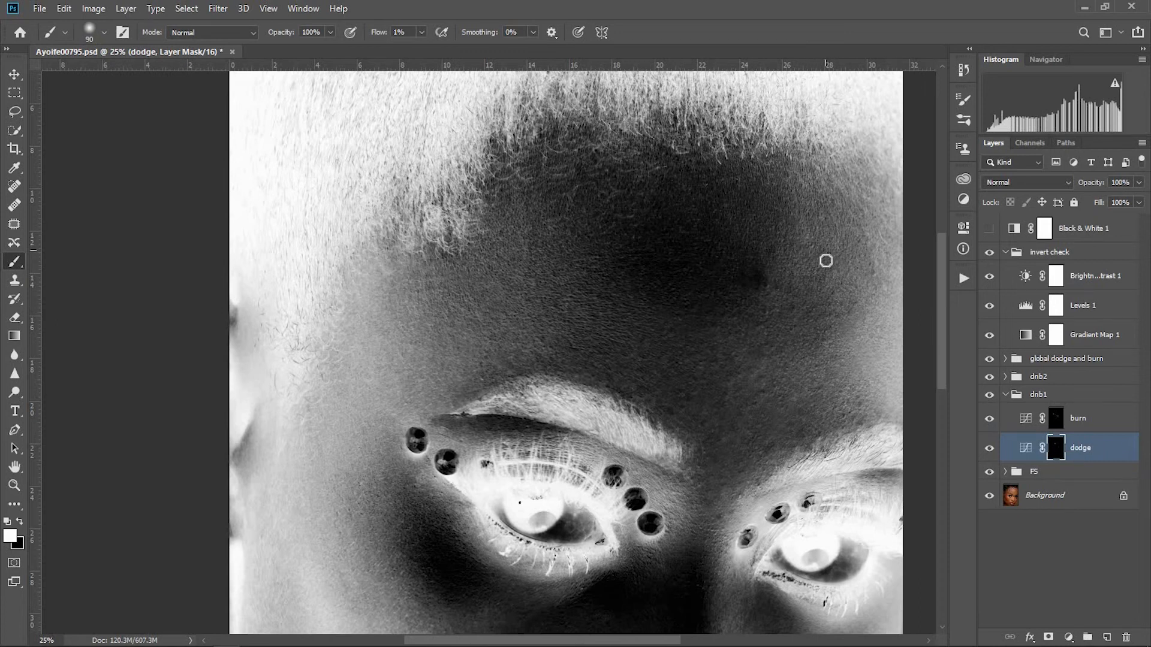
Step: Blend the outer side of the forehead on the dnb1 burn mask with the brush enlarged to 125 px
key("ctrl+minus")
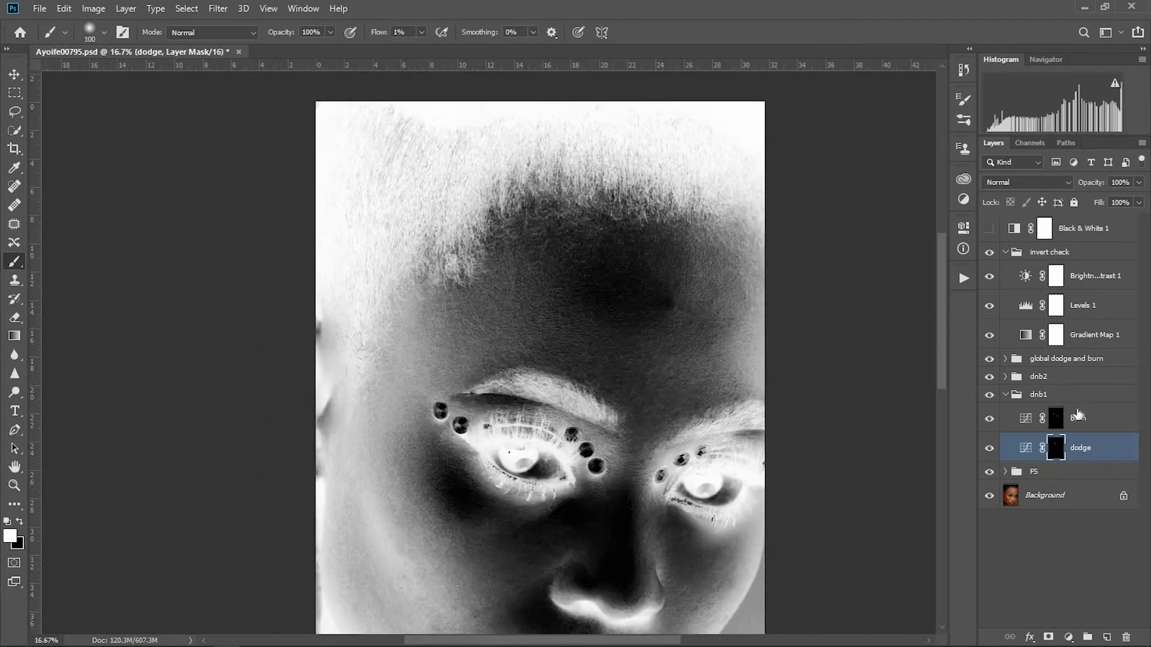
key("alt+bracketright")
key("bracketright")
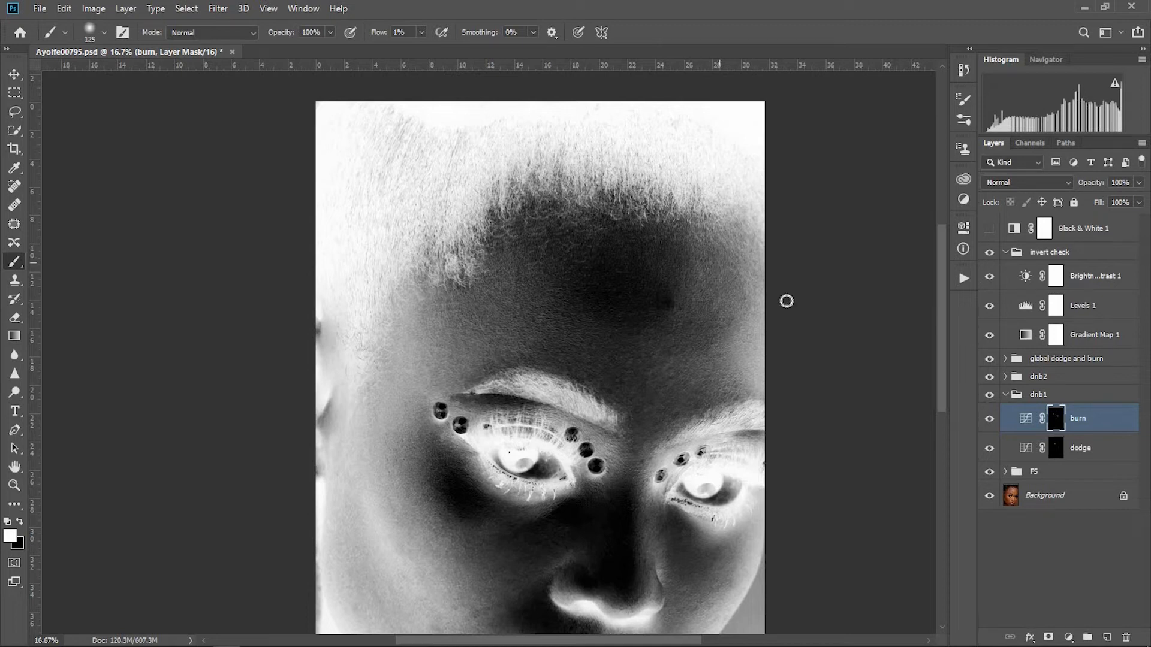
Step: Blend the skin around the small forehead spot on the dnb1 dodge mask at 125 px and check it in colour
left_click(1079, 451)
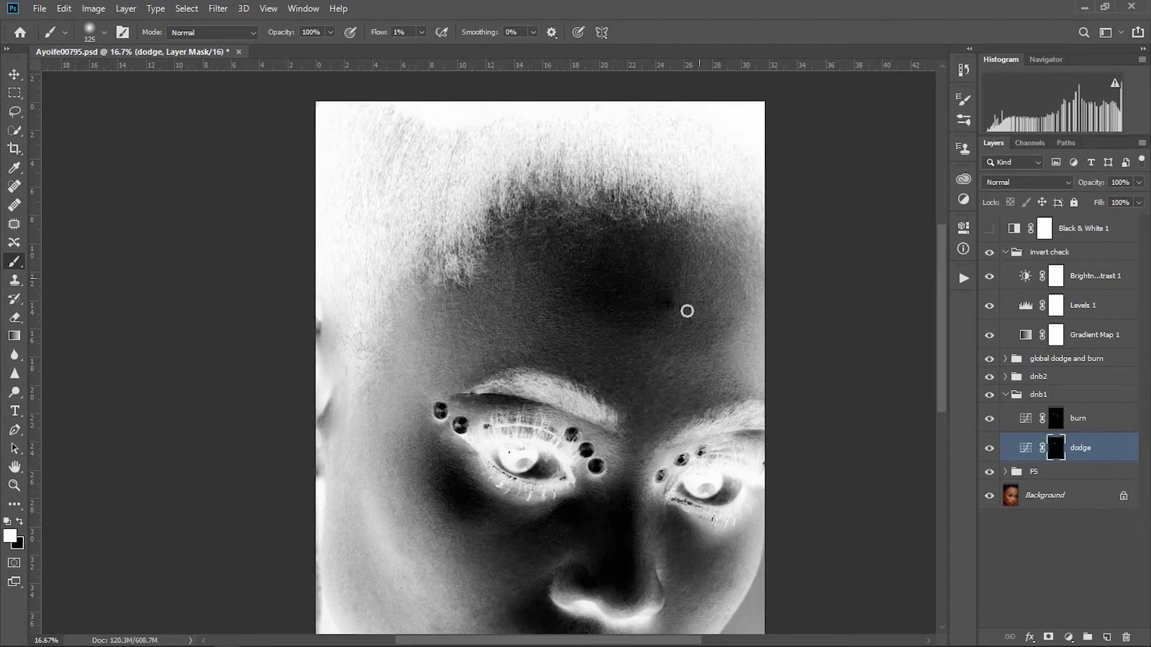
left_click_drag(665, 302, 691, 316)
left_click(990, 252)
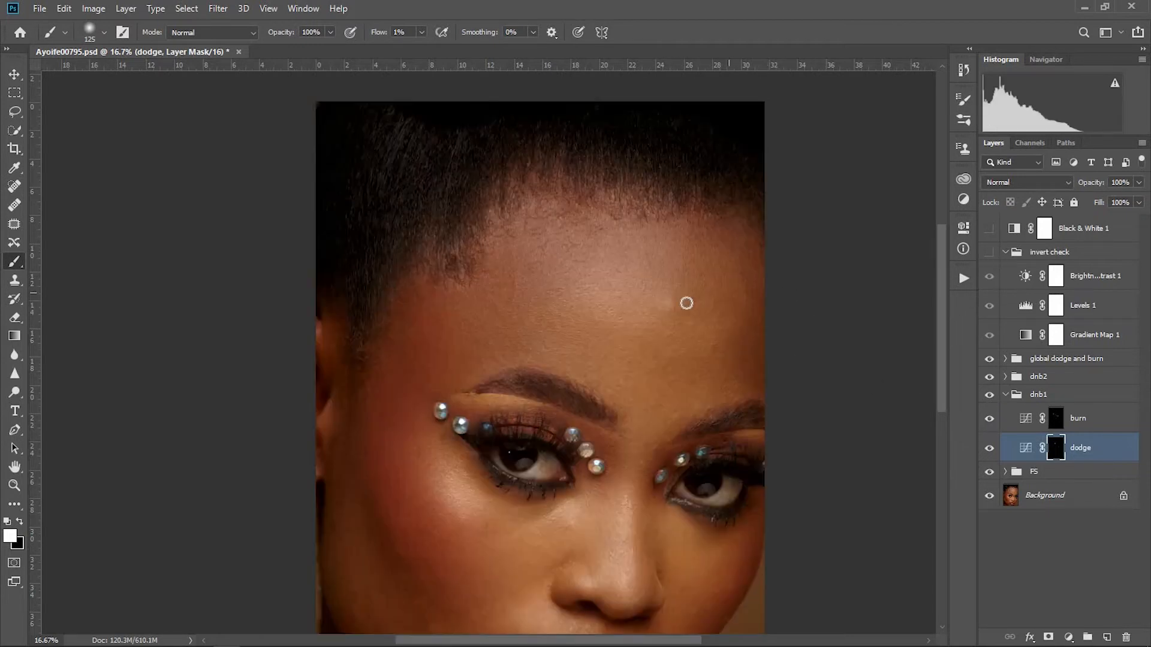
left_click(989, 252)
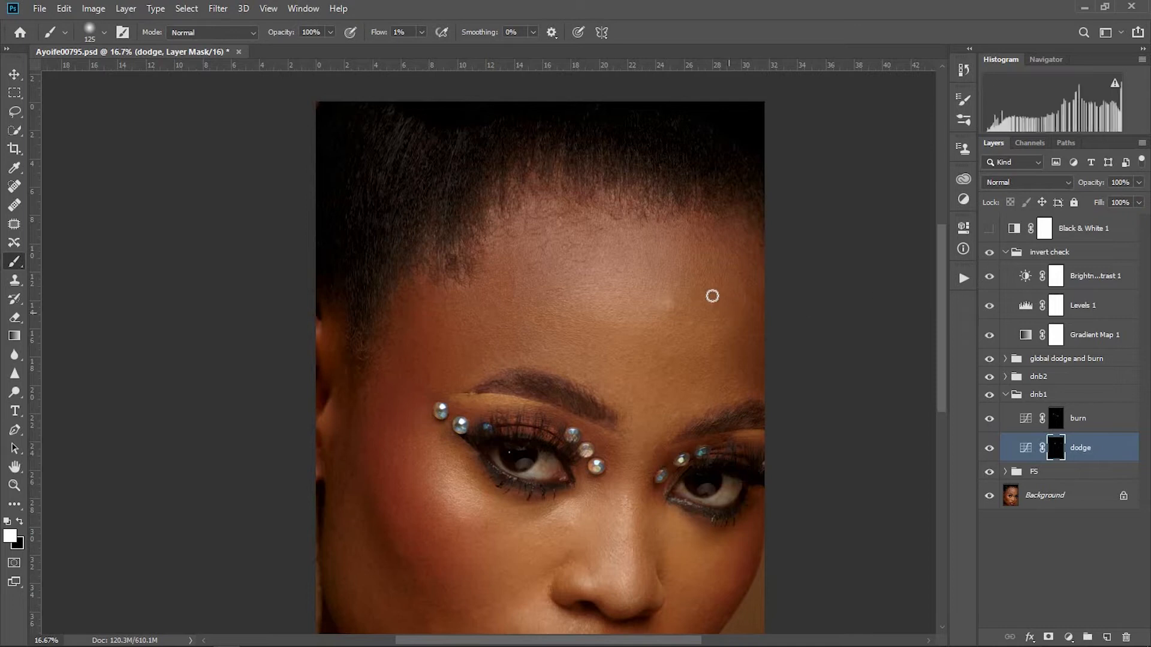
Step: Even out the forehead spot and the area between the eyebrows on the dnb1 burn mask with a 90 px brush
scroll(863, 321, "up", 3)
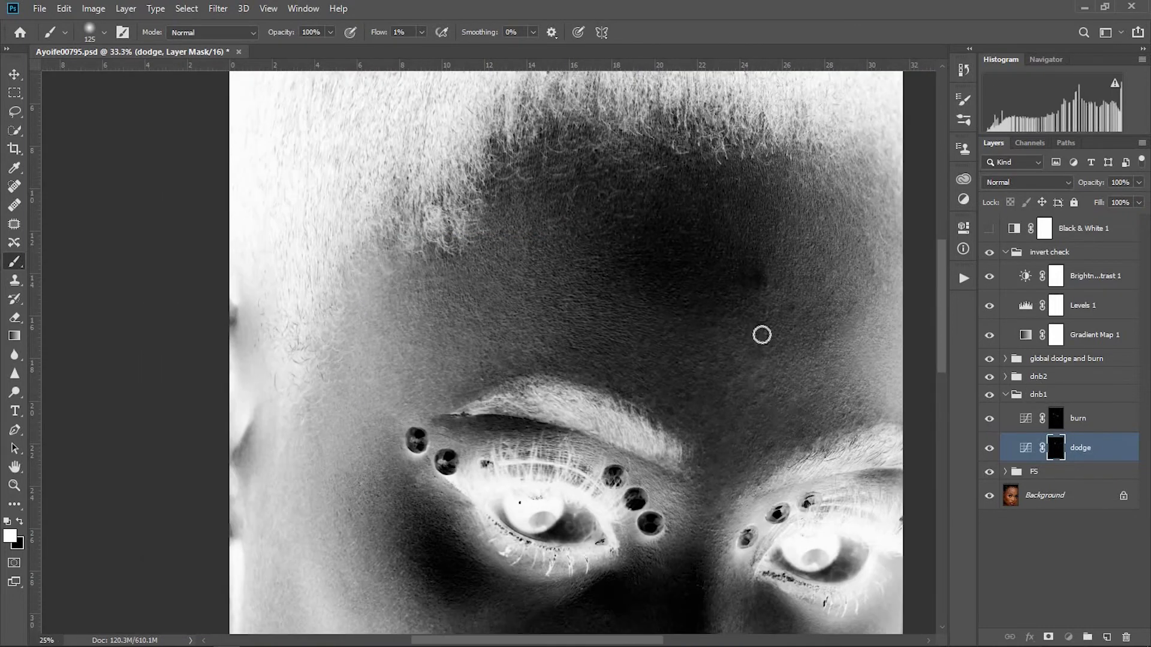
key("alt+bracketright")
key("bracketleft")
key("bracketleft")
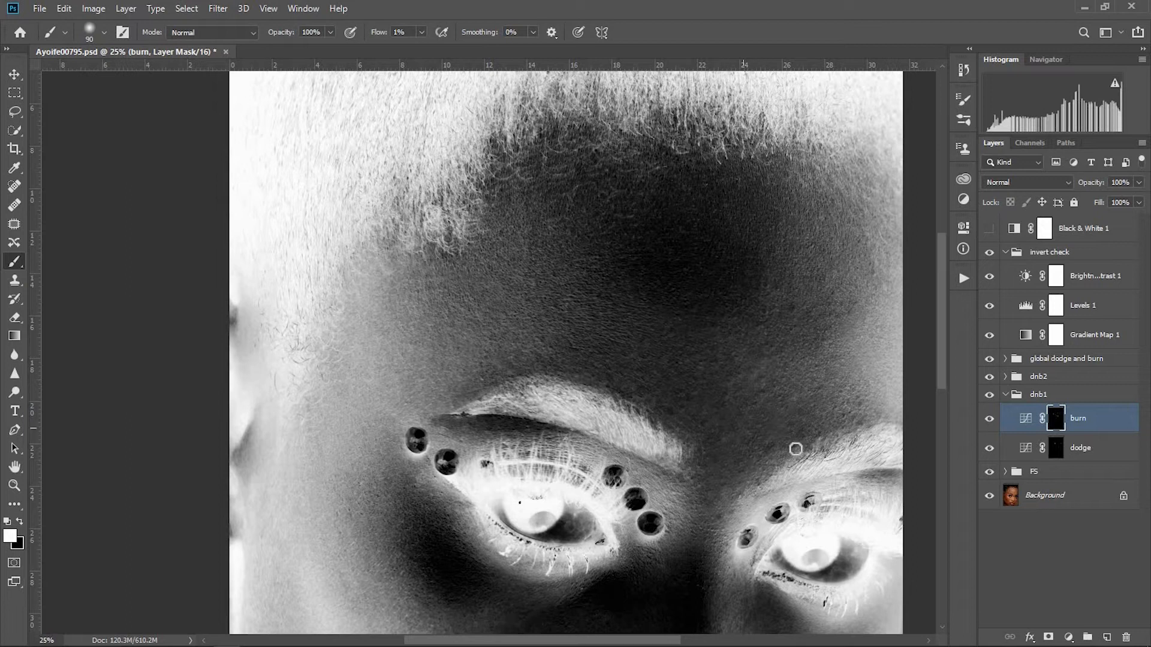
Step: Set the midtone value of Levels 1 to 0.15 and smooth the cheek on the dnb1 burn mask
left_click_drag(944, 332, 928, 464)
double_click(1026, 307)
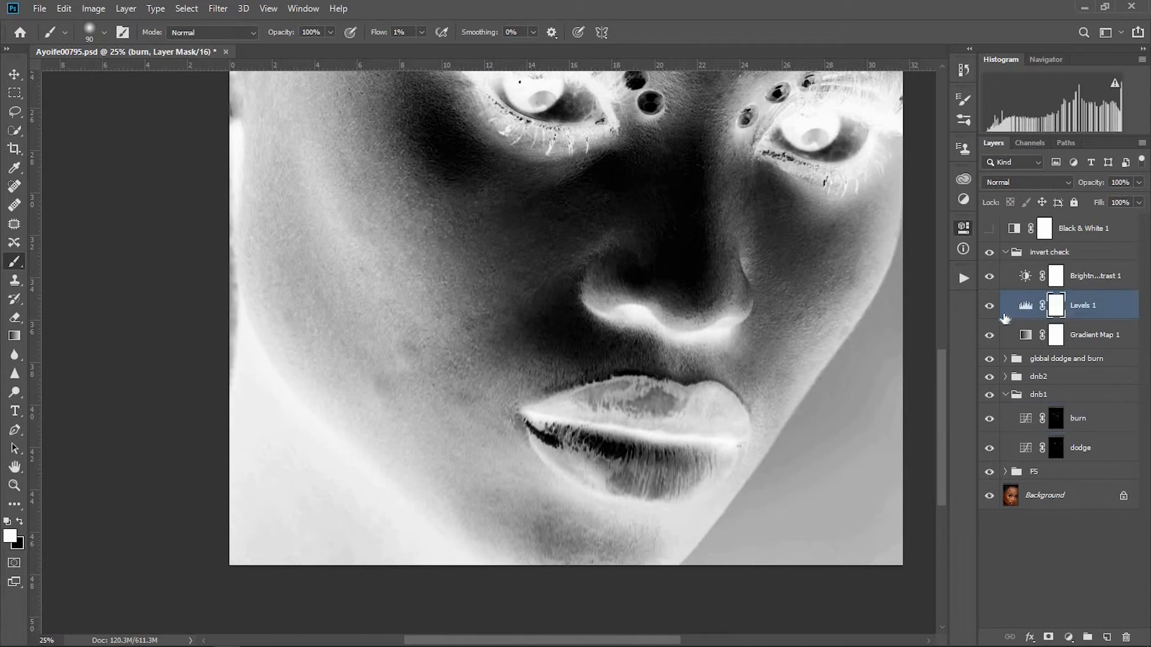
left_click_drag(915, 369, 918, 371)
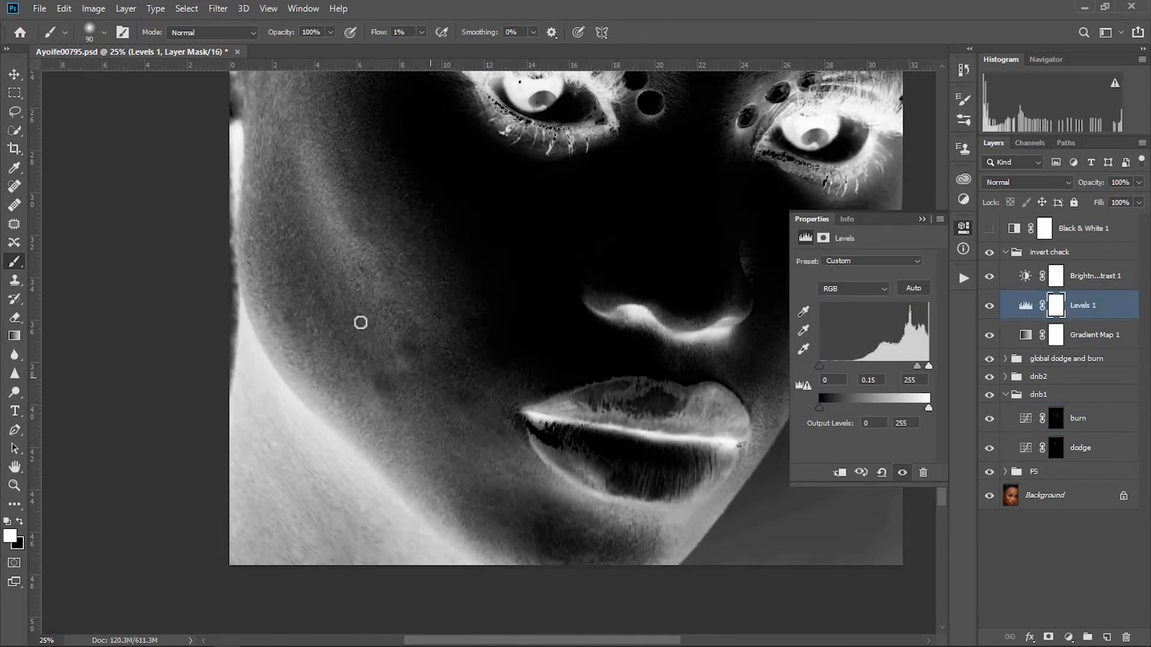
left_click(922, 219)
left_click(1063, 429)
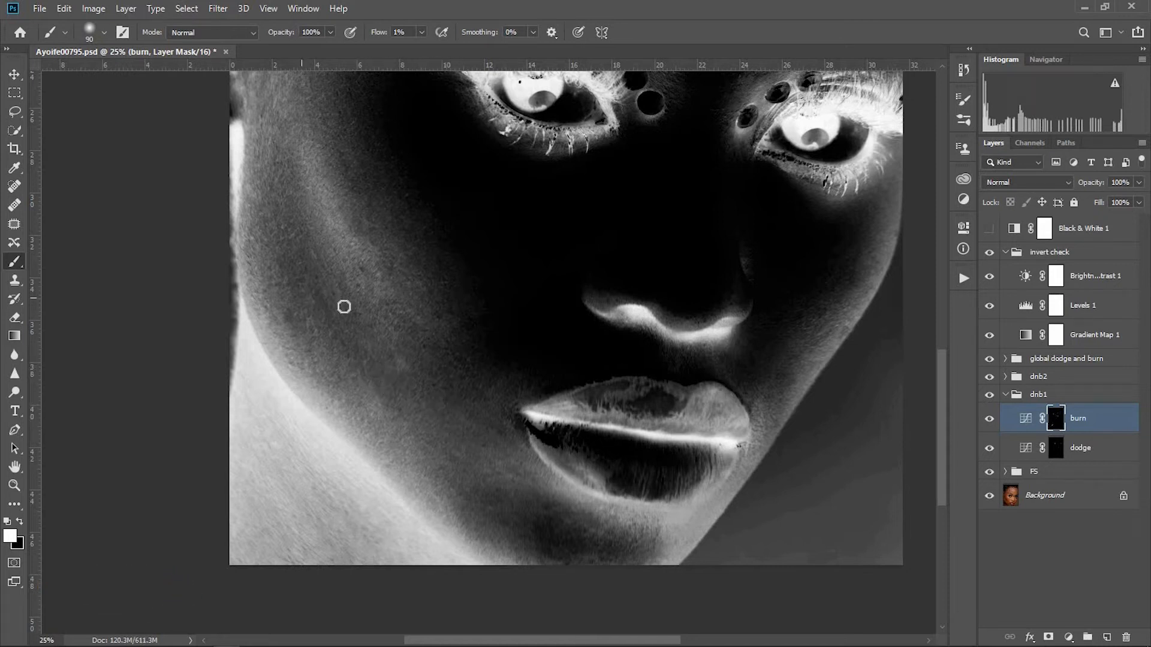
Step: Raise the brush flow to 2% and work on the lower cheek on the dnb1 dodge mask
left_click(422, 32)
left_click_drag(423, 49, 421, 49)
left_click(1079, 449)
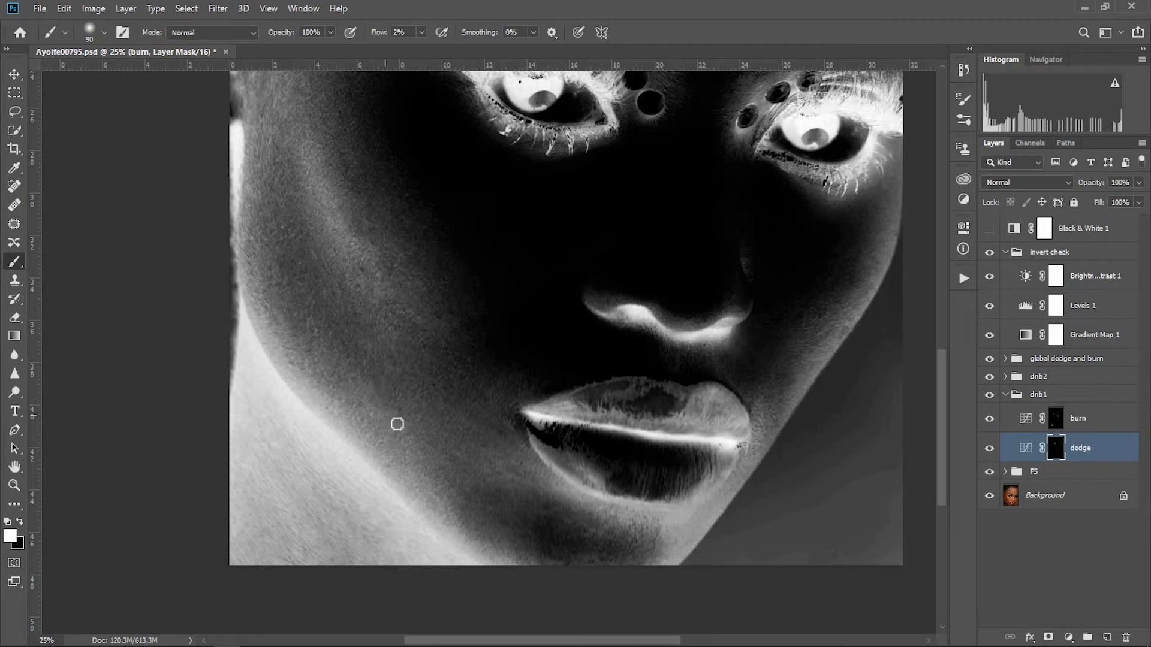
Step: Return to the dnb1 burn mask and refine small patches on the cheek with a 70 px brush
scroll(491, 362, "up", 2)
scroll(495, 343, "down", 1)
key("alt+bracketright")
key("bracketleft")
key("bracketleft")
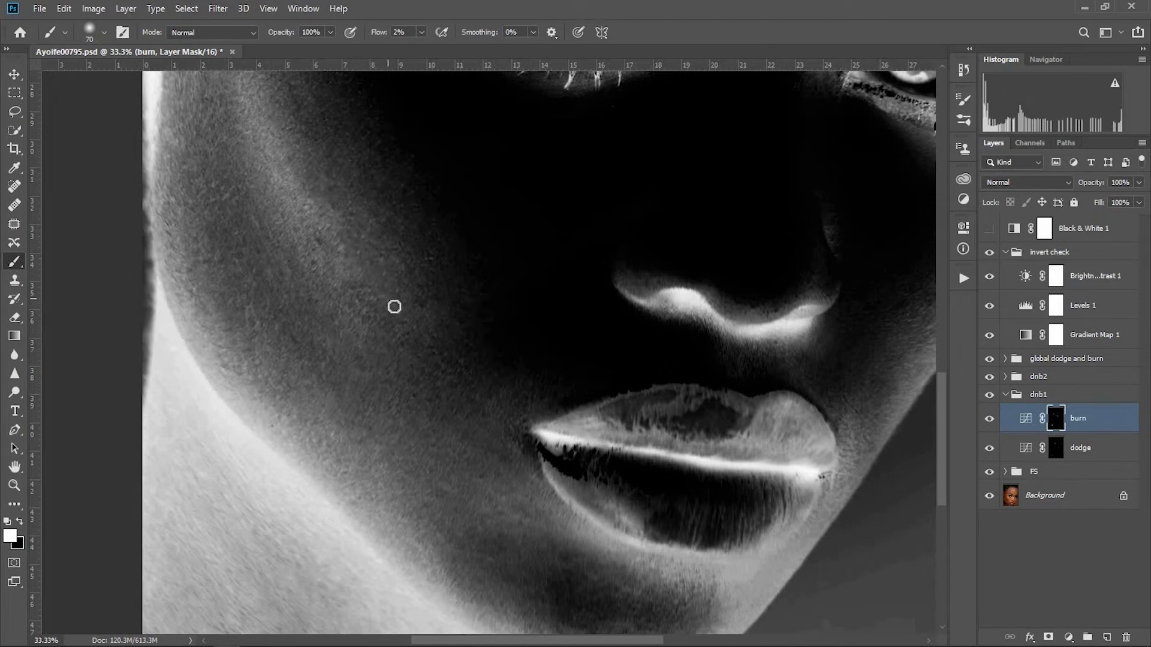
Step: Smooth the cheek beside the mouth on the dnb1 burn mask, enlarging the brush to 90 px
key("ctrl+minus")
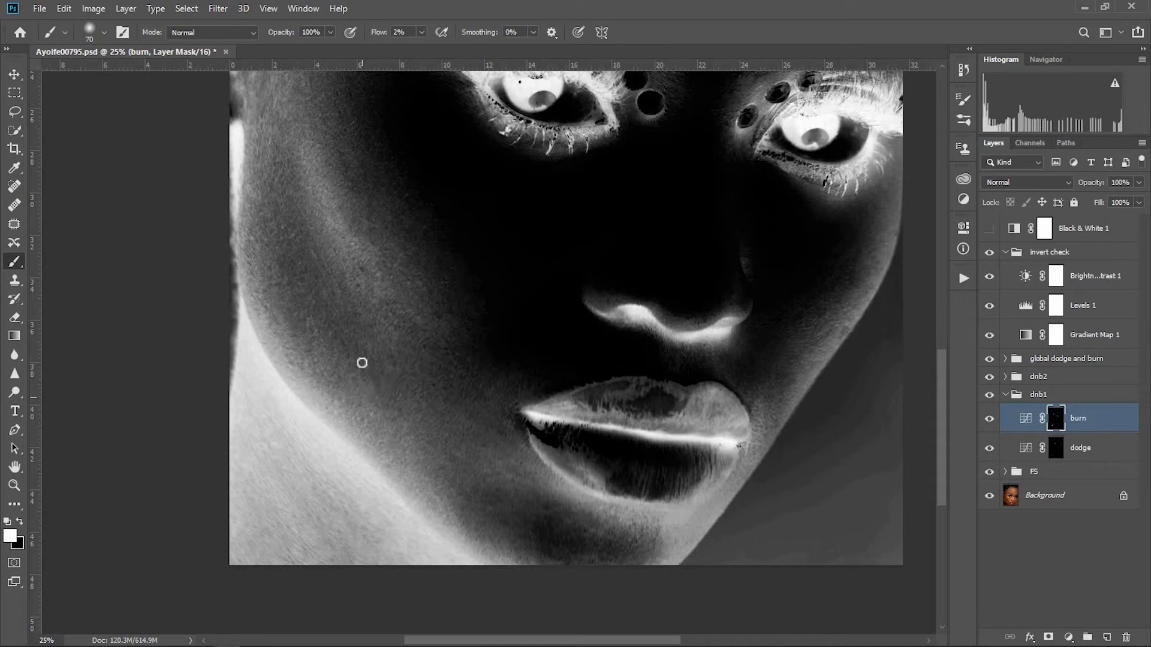
key("ctrl+plus")
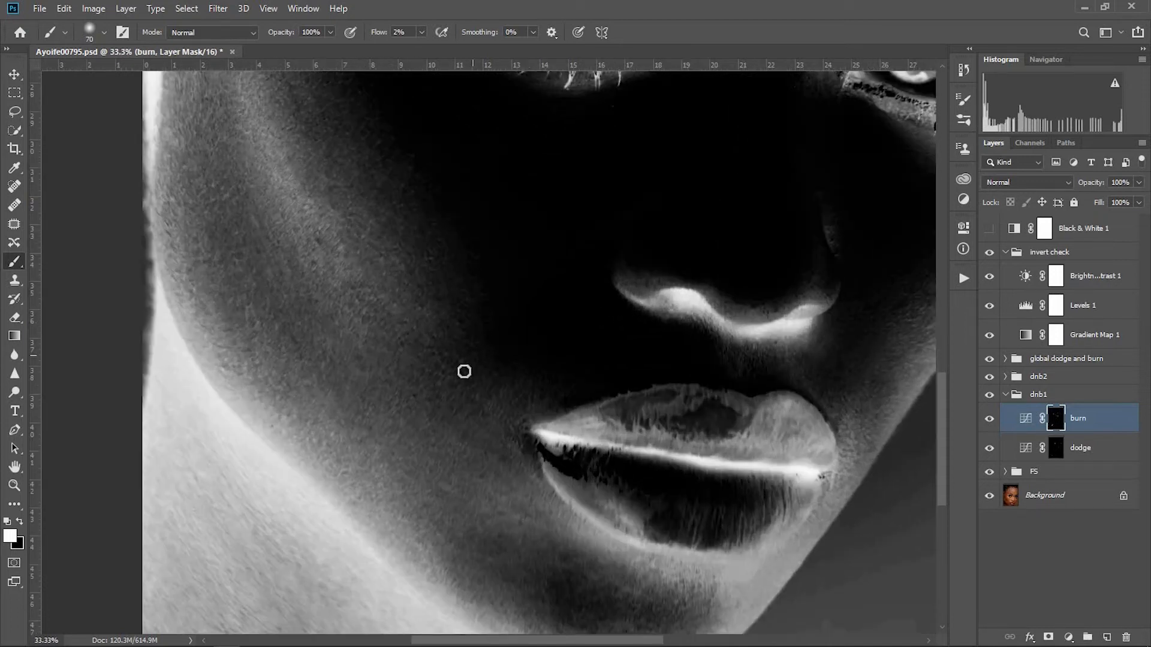
key("ctrl+minus")
key("bracketright")
key("bracketright")
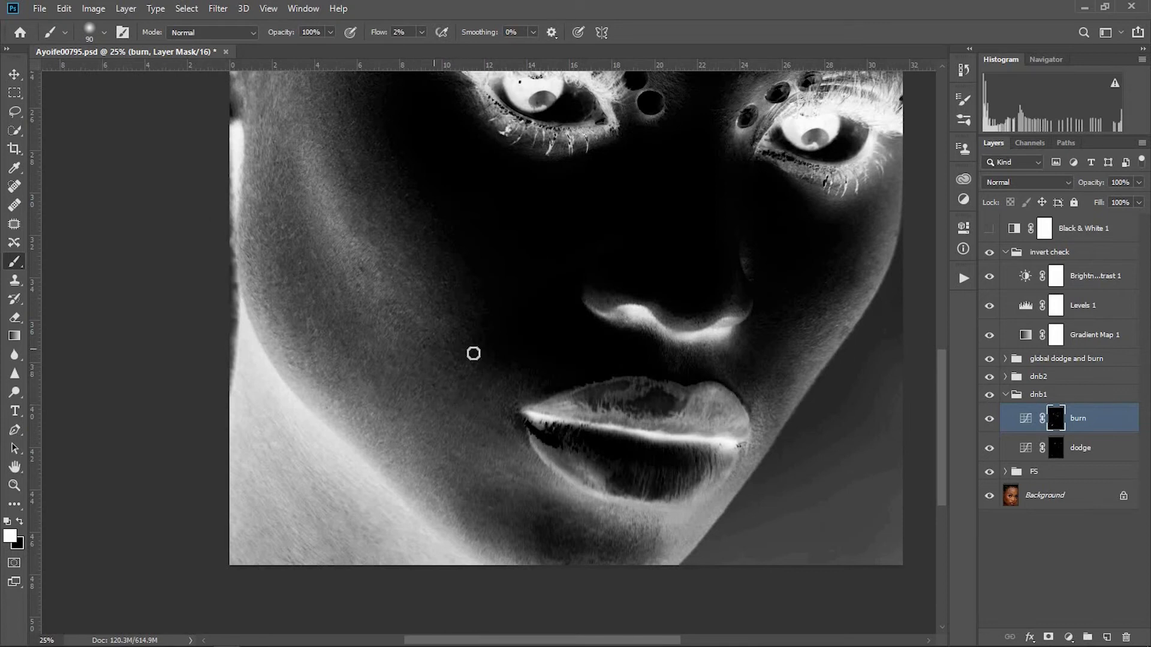
Step: Blend the outer cheek with broader burn mask strokes using a 150 px brush
key("bracketright")
key("ctrl+minus")
key("bracketright")
key("bracketright")
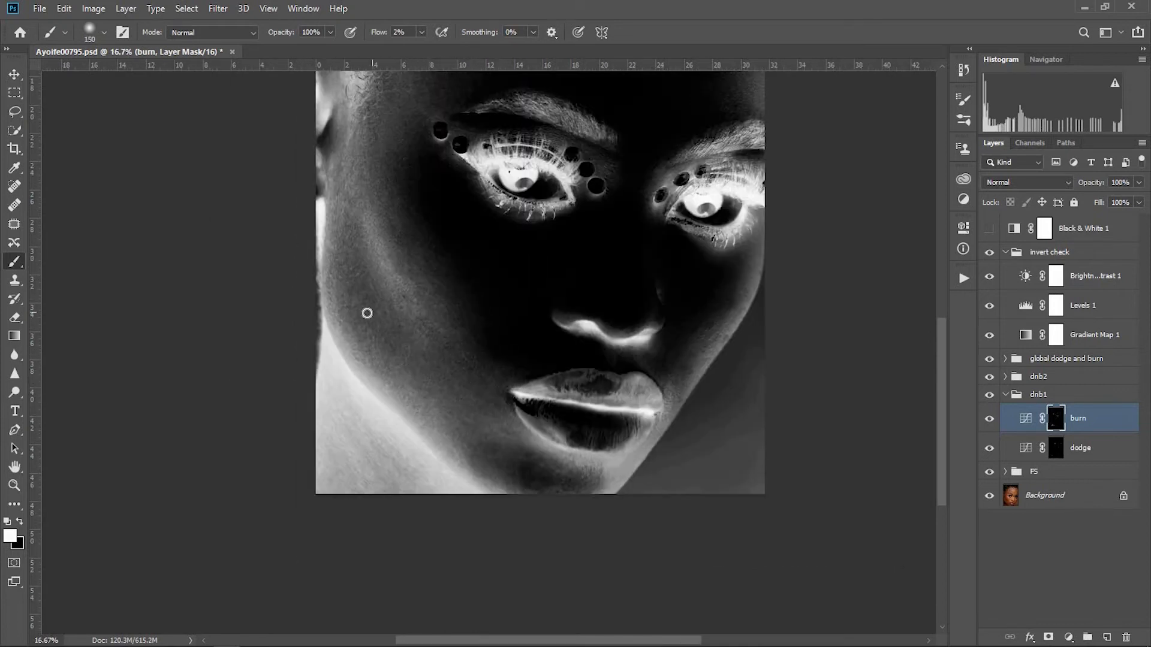
Step: Refine the cheek and jaw on the dnb1 burn mask at 90 px, and check the skin without the invert check group
key("bracketleft")
key("ctrl+minus")
key("ctrl+minus")
key("ctrl+plus")
key("ctrl+plus")
key("ctrl+plus")
left_click_drag(426, 428, 479, 295)
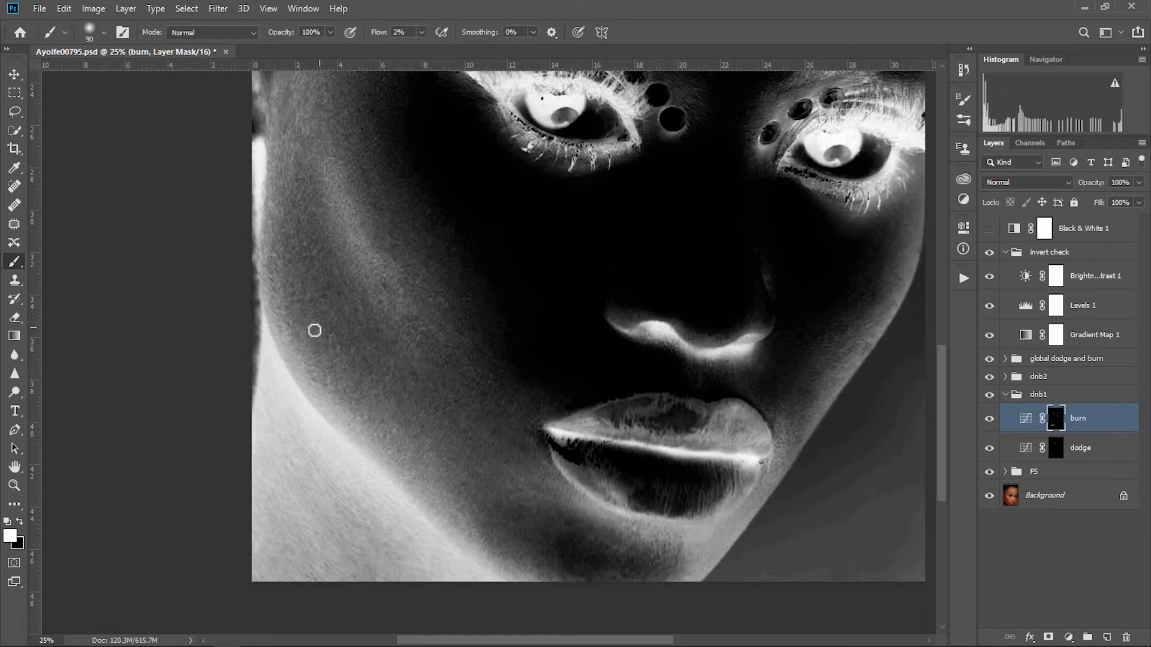
key("ctrl+minus")
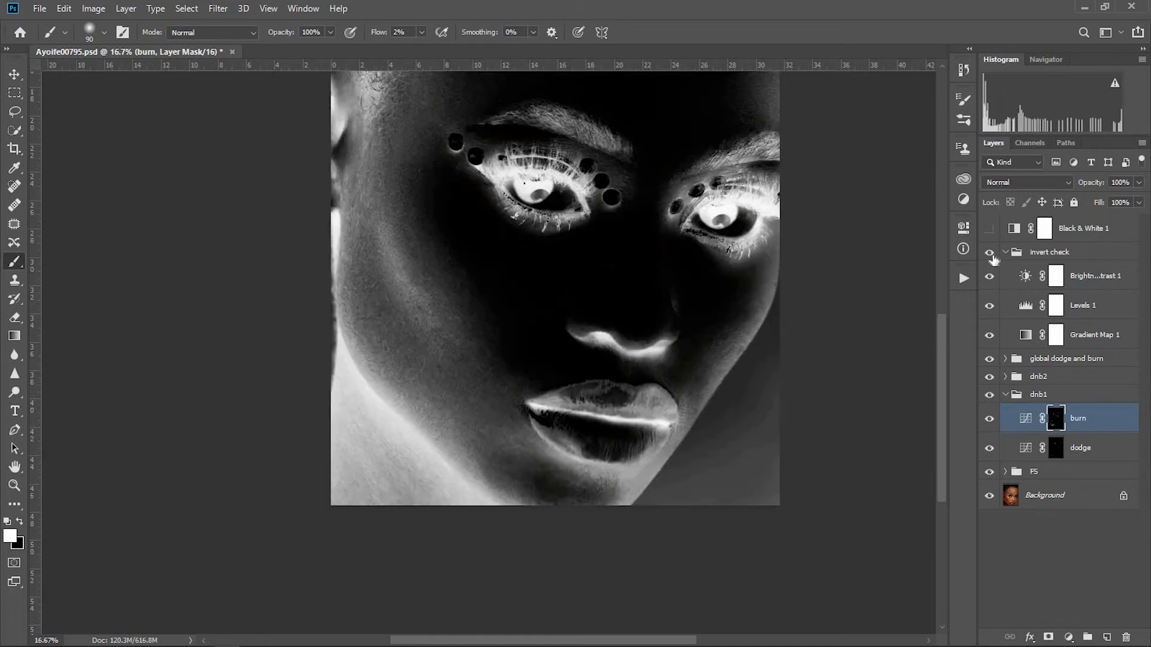
left_click(990, 253)
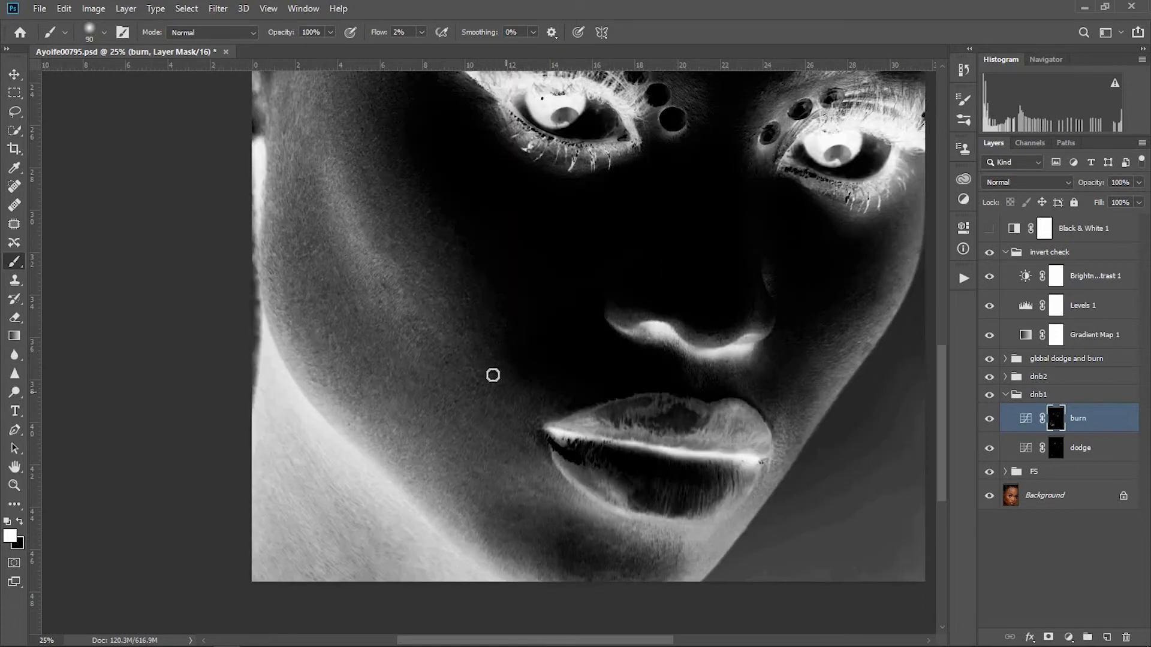
Step: Soften the transitions along the cheekbone on the dnb1 burn mask with a 125 px brush
scroll(492, 375, "down", 1)
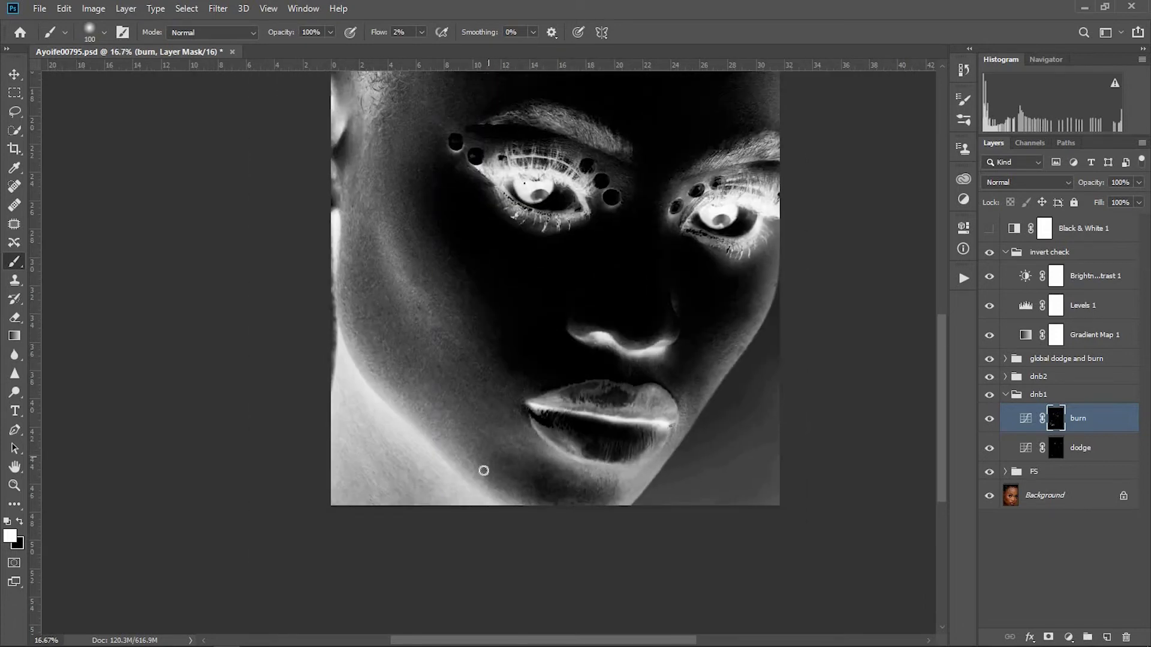
key("bracketleft")
key("ctrl+minus")
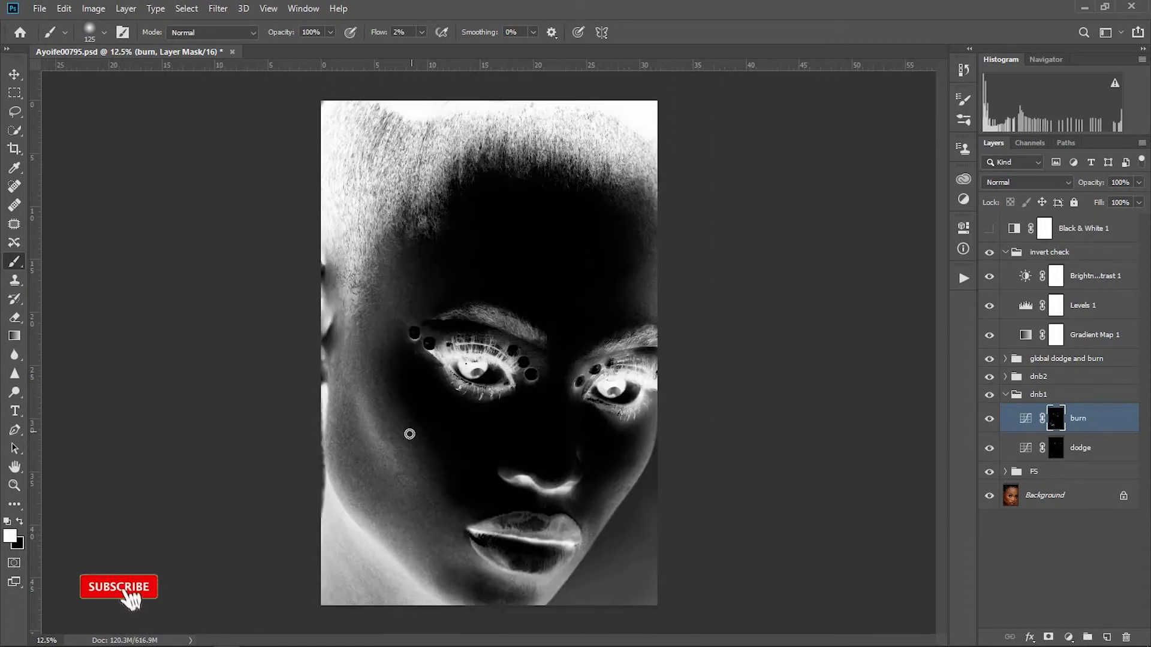
key("ctrl+plus")
key("ctrl+plus")
left_click_drag(419, 372, 537, 264)
key("ctrl+minus")
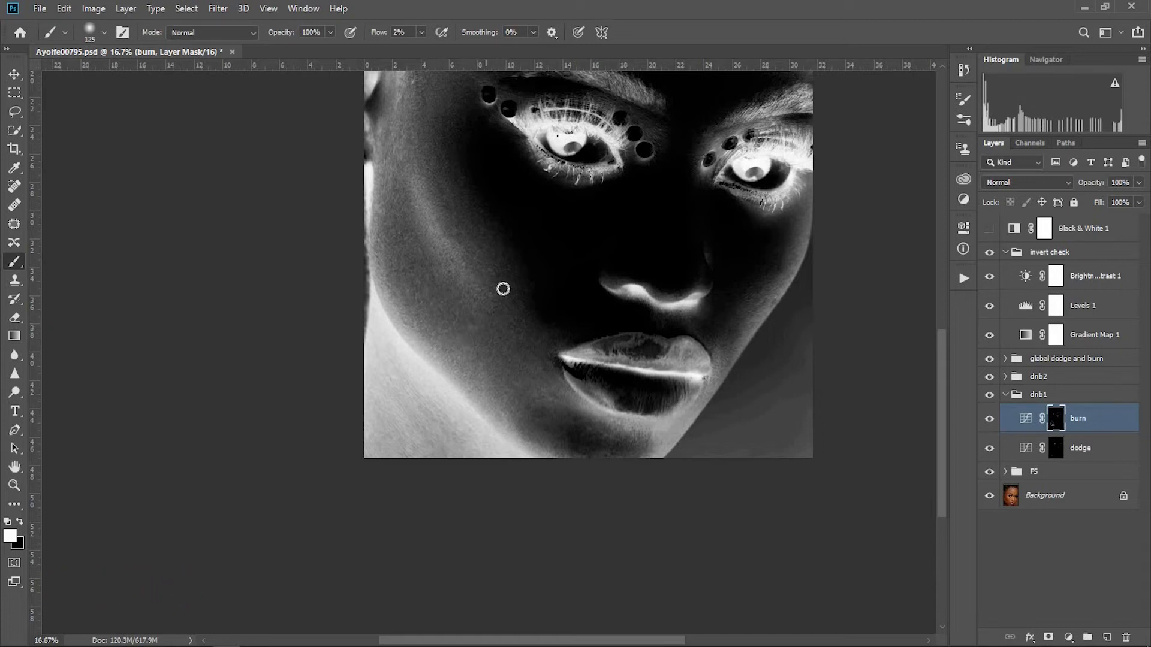
Step: Even the remaining cheek and jaw tones on the dnb1 burn mask at different magnifications with brushes from 125 to 175 px
key("ctrl+plus")
key("ctrl+minus")
key("ctrl+minus")
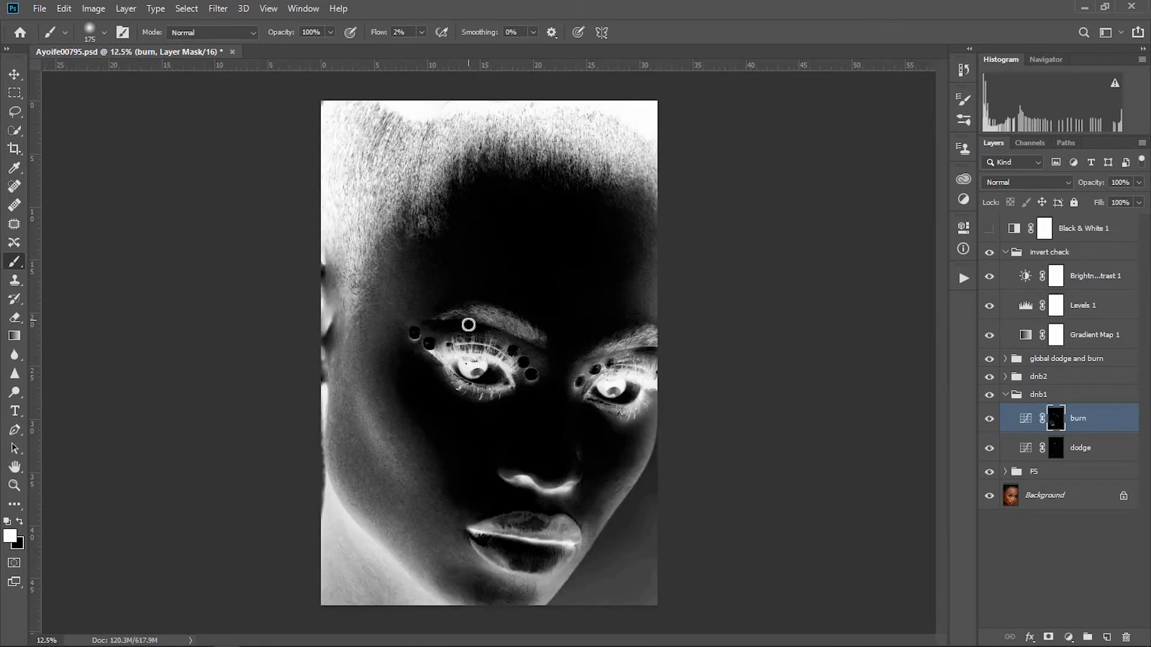
key("z")
left_click_drag(460, 573, 540, 569)
key("ctrl+minus")
key("b")
key("ctrl+minus")
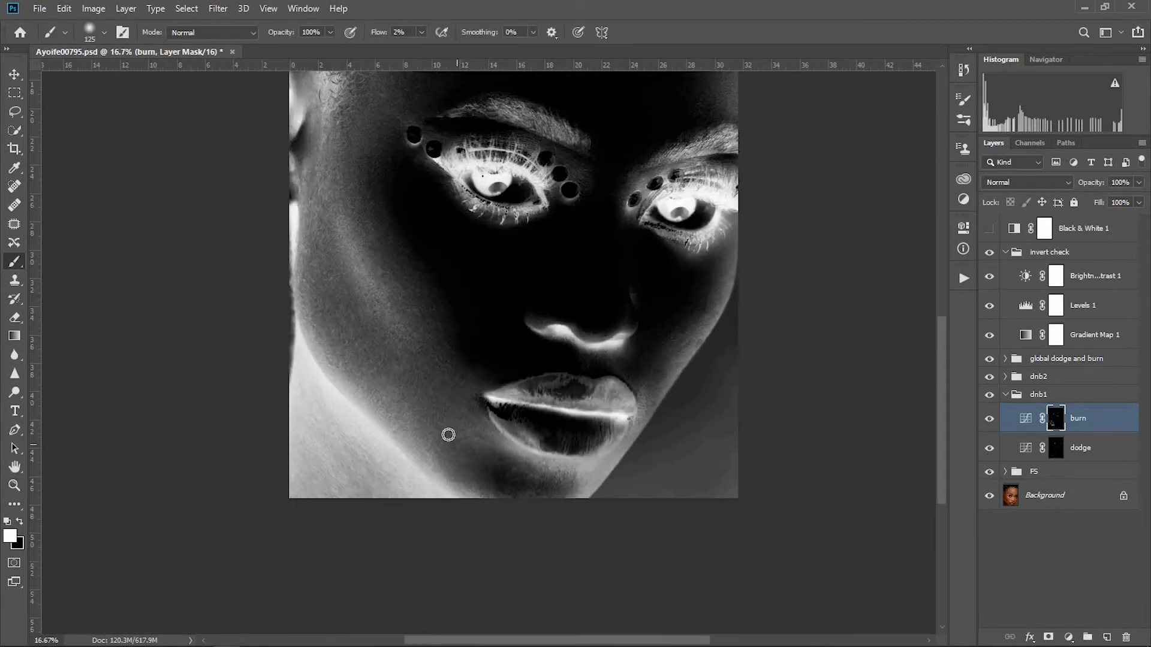
key("ctrl+minus")
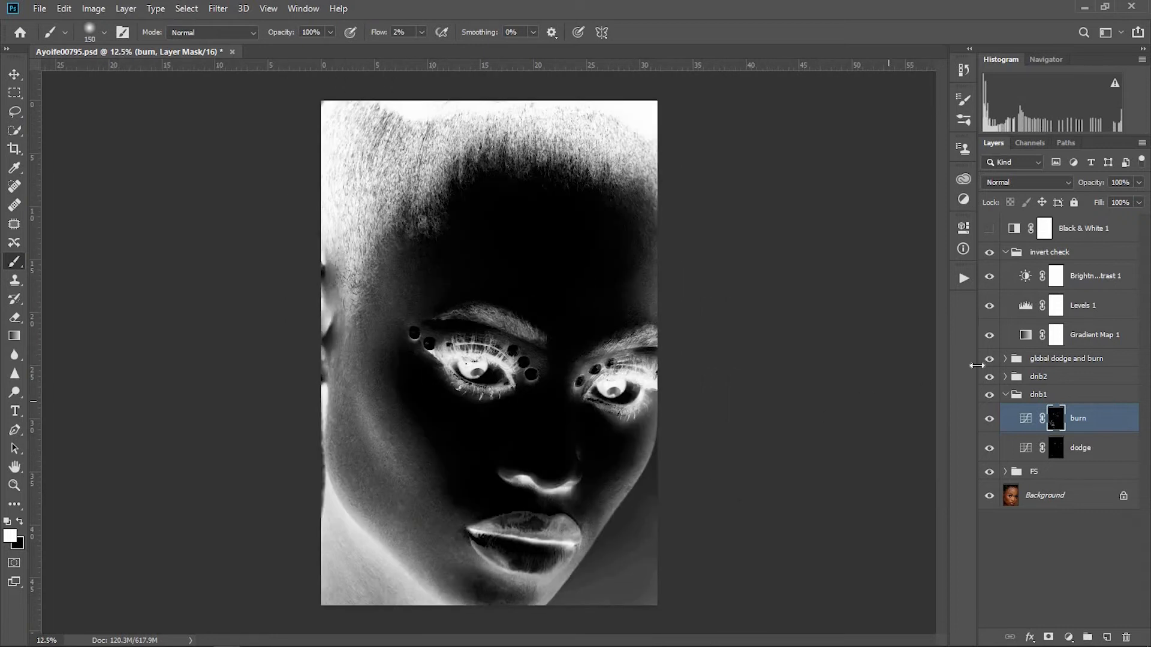
Step: Inspect the cheek and mouth area up close without the invert check group, and show the group again
left_click(989, 251)
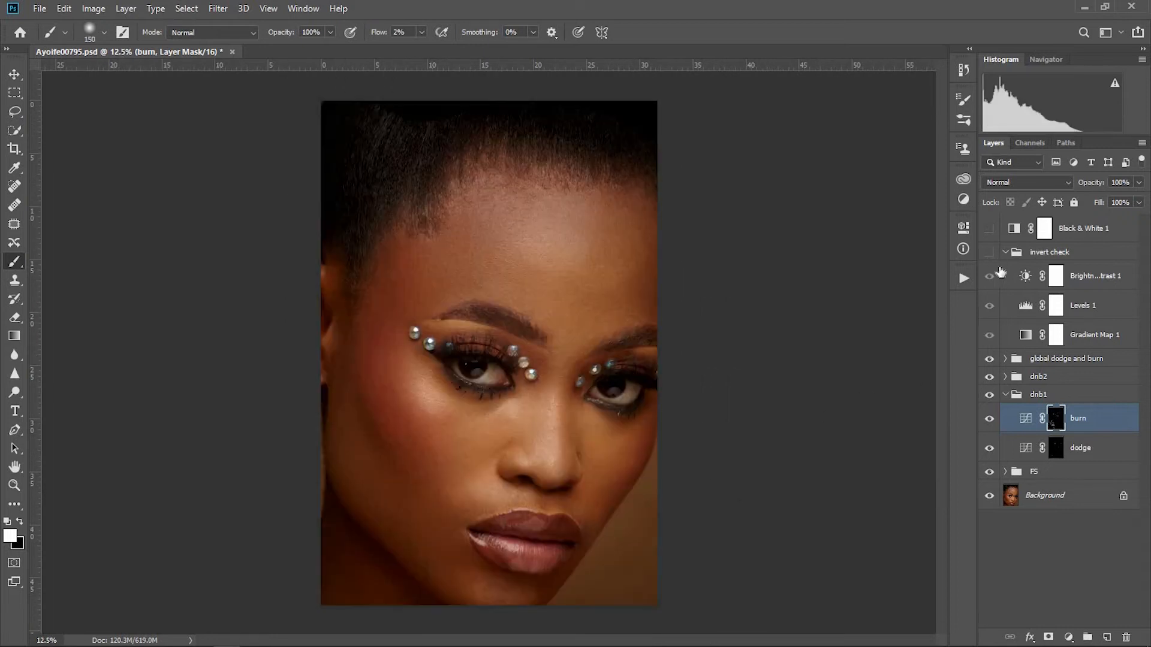
left_click(17, 471)
left_click(15, 485)
left_click_drag(449, 521, 503, 509)
left_click_drag(539, 411, 505, 381)
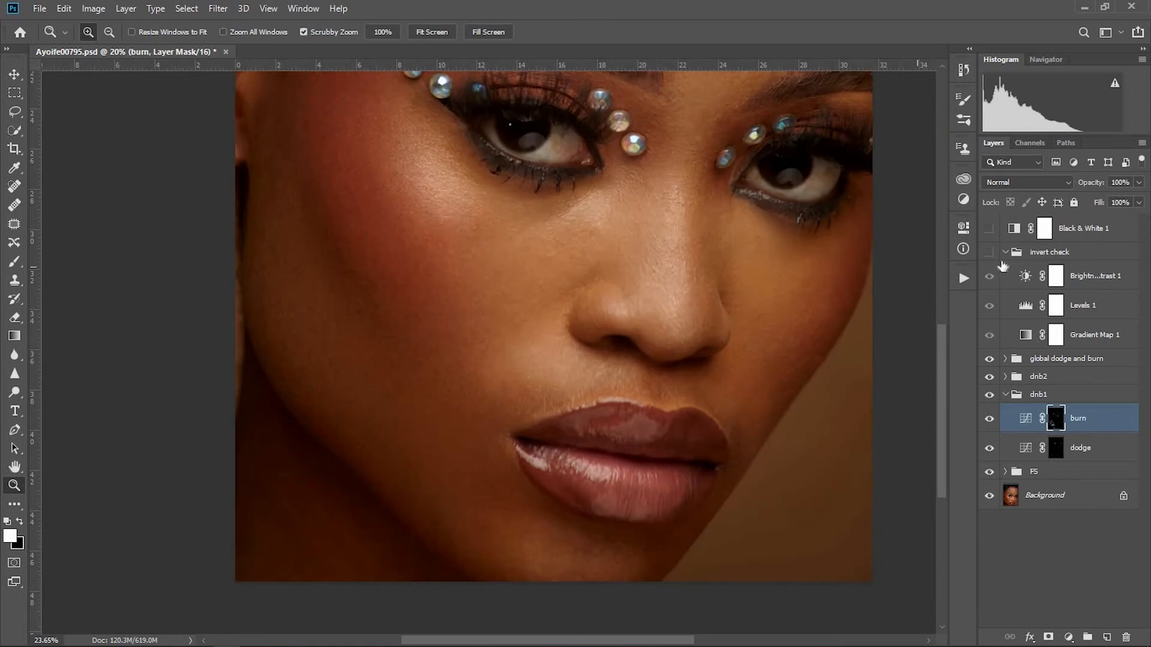
left_click(989, 252)
Step: Even the lower cheek tones on the dnb1 dodge mask with a 90 px brush
key("alt+bracketleft")
key("b")
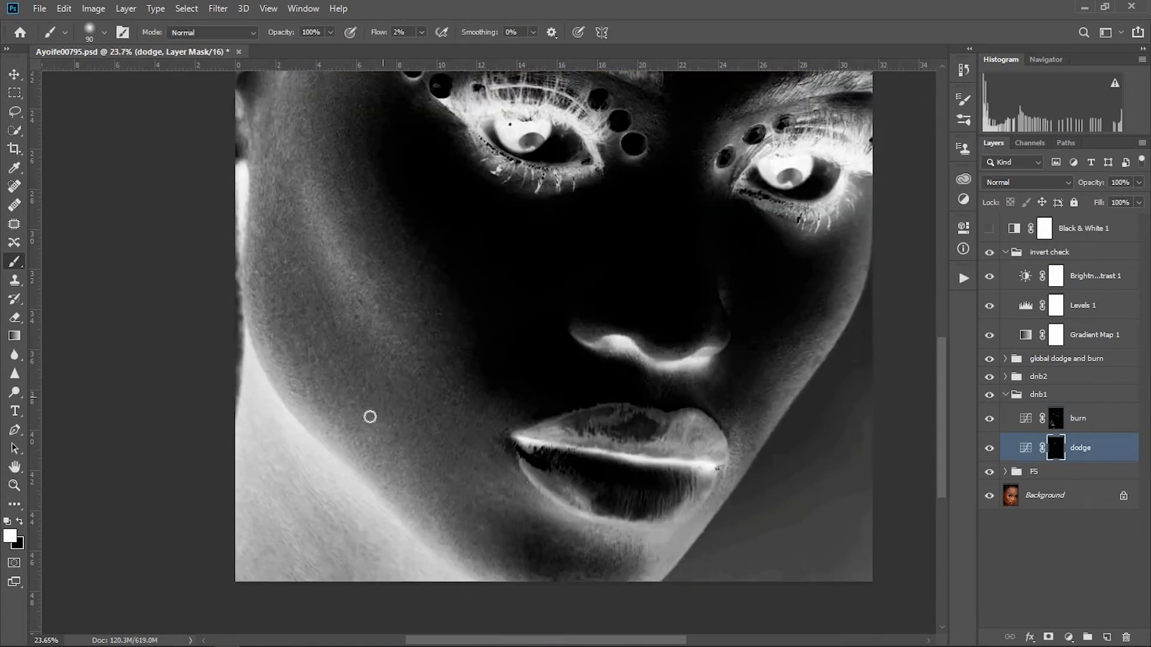
key("ctrl+plus")
key("ctrl+plus")
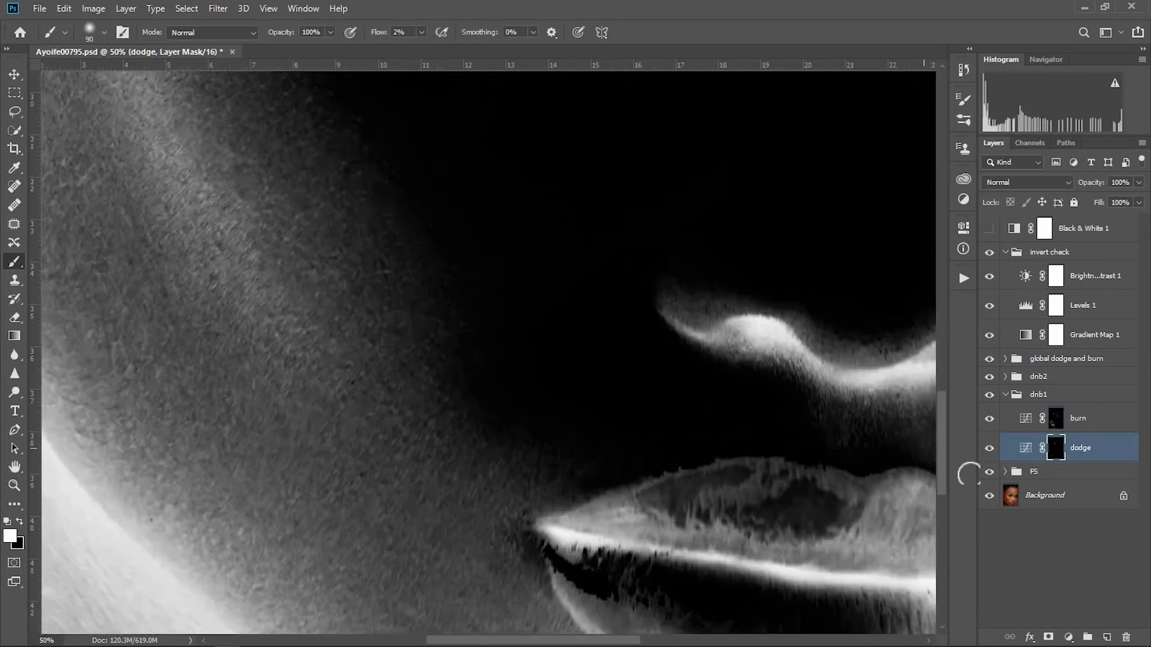
key("ctrl+minus")
Step: Refine the cheek transition beside the nose on the dnb1 burn and dodge masks with a 70 px brush
left_click(1056, 419)
key("bracketleft")
key("bracketleft")
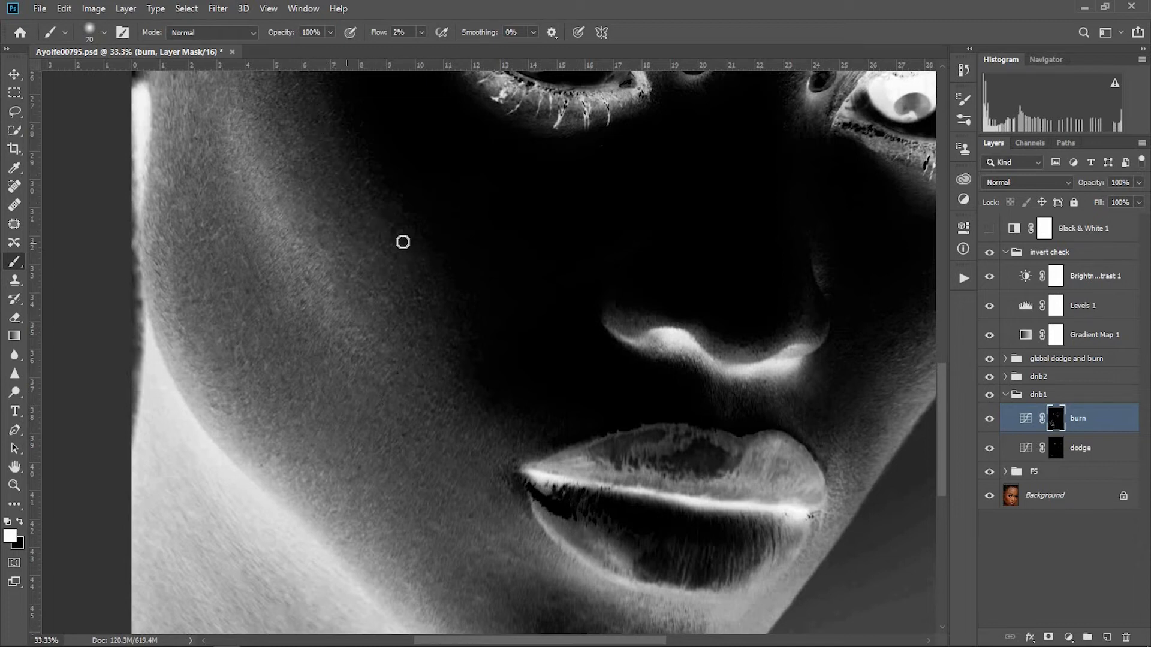
key("alt+bracketleft")
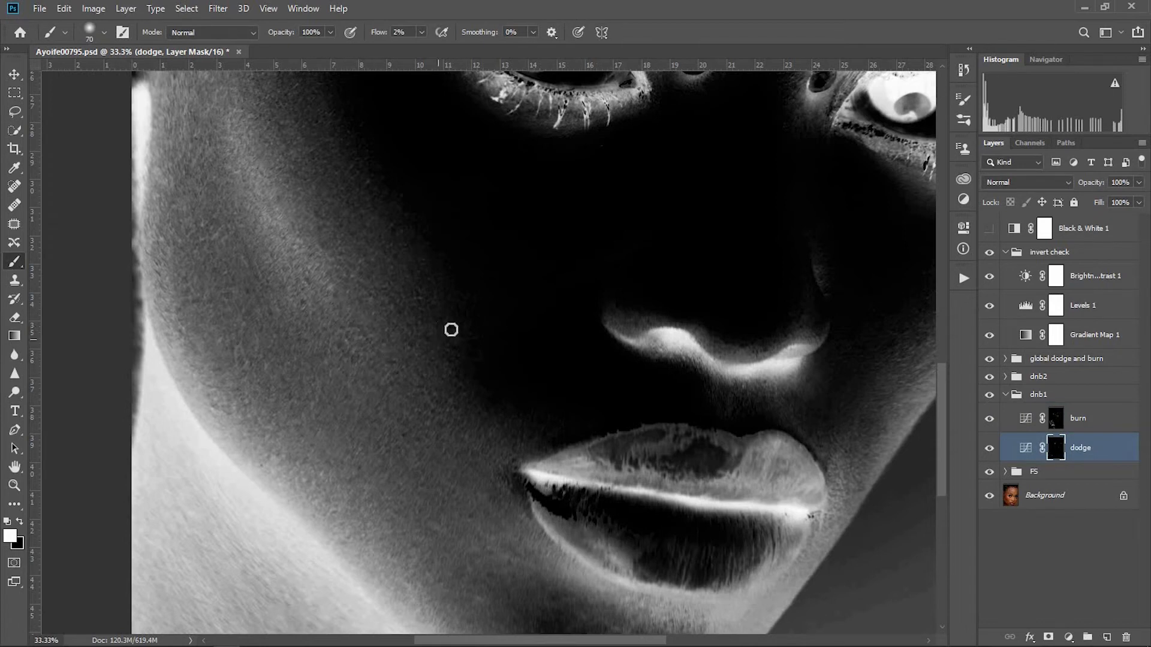
Step: Soften the cheek and cheekbone transitions on the dnb1 burn mask with brushes from 80 to 125 px
key("alt+bracketright")
key("bracketleft")
key("ctrl+minus")
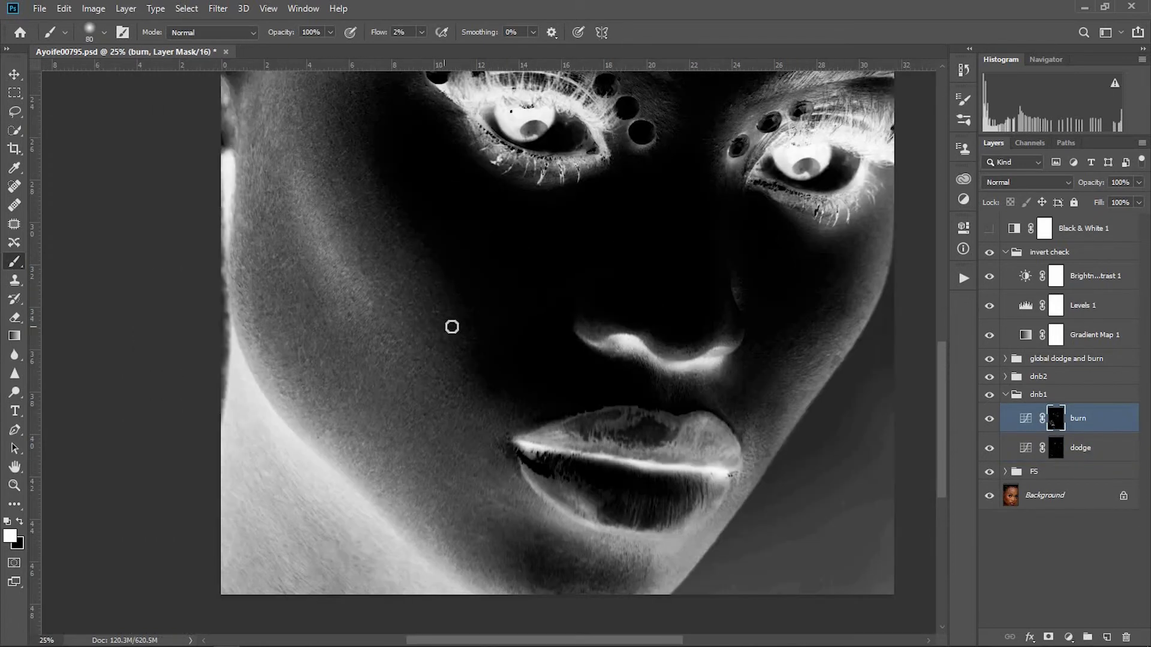
key("ctrl+minus")
key("bracketright")
key("bracketright")
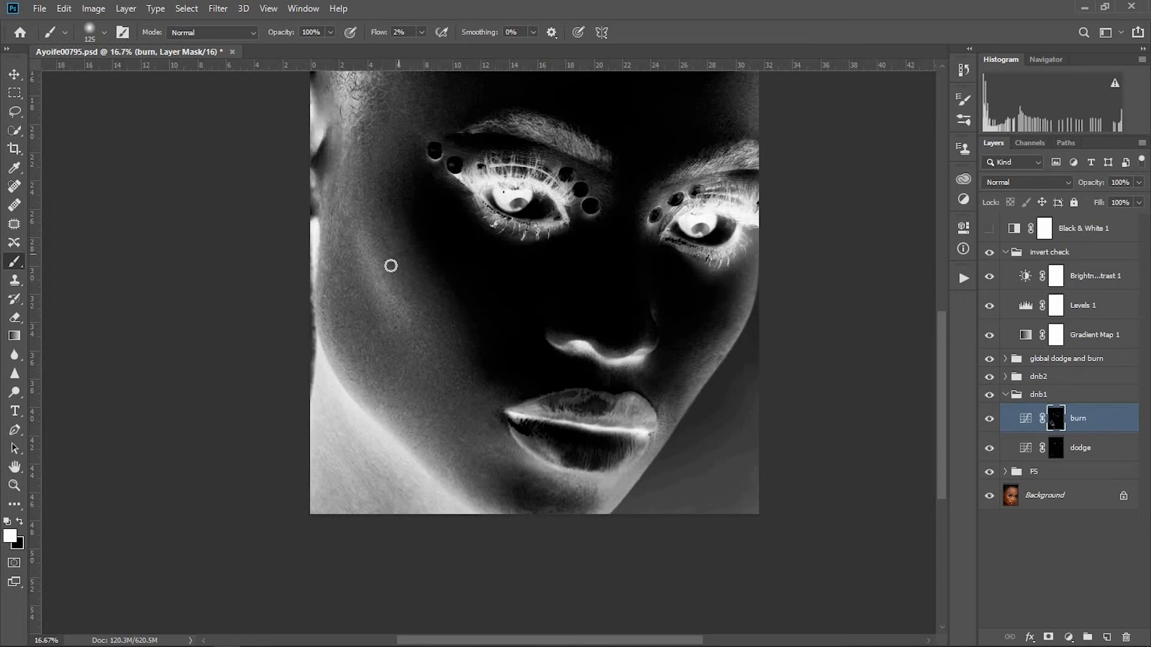
key("ctrl+minus")
Step: Blend the outer cheek on the dnb1 dodge mask with a 150 px brush, reducing the brush to 125 px
key("alt+bracketleft")
key("bracketright")
key("bracketright")
key("bracketright")
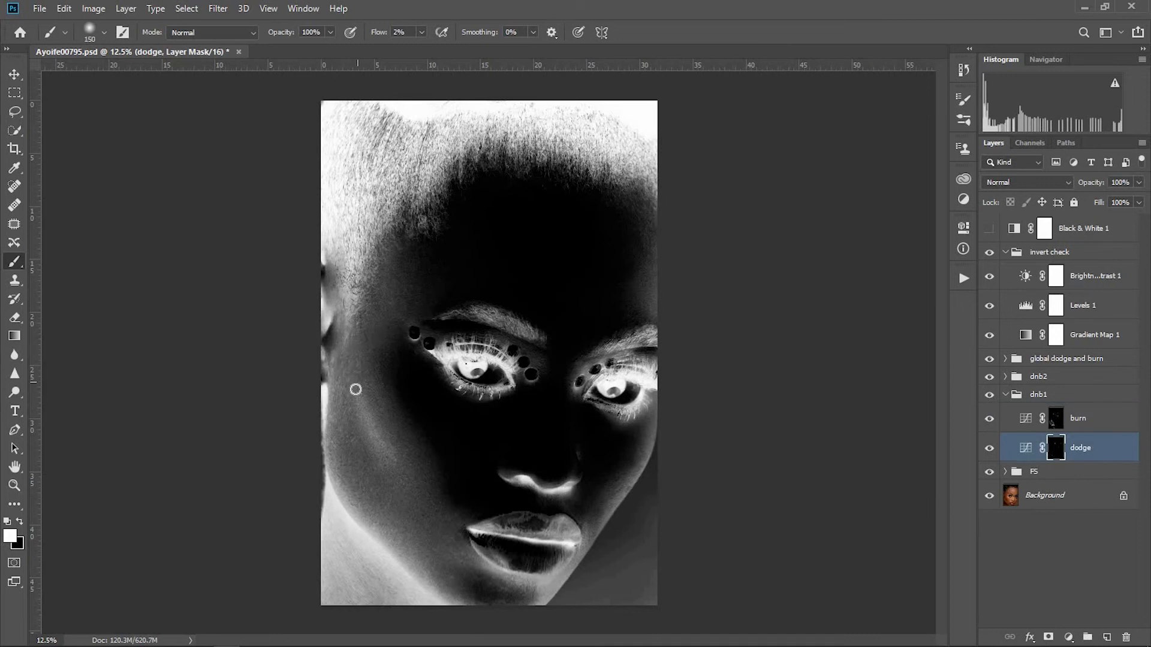
key("ctrl+plus")
key("bracketleft")
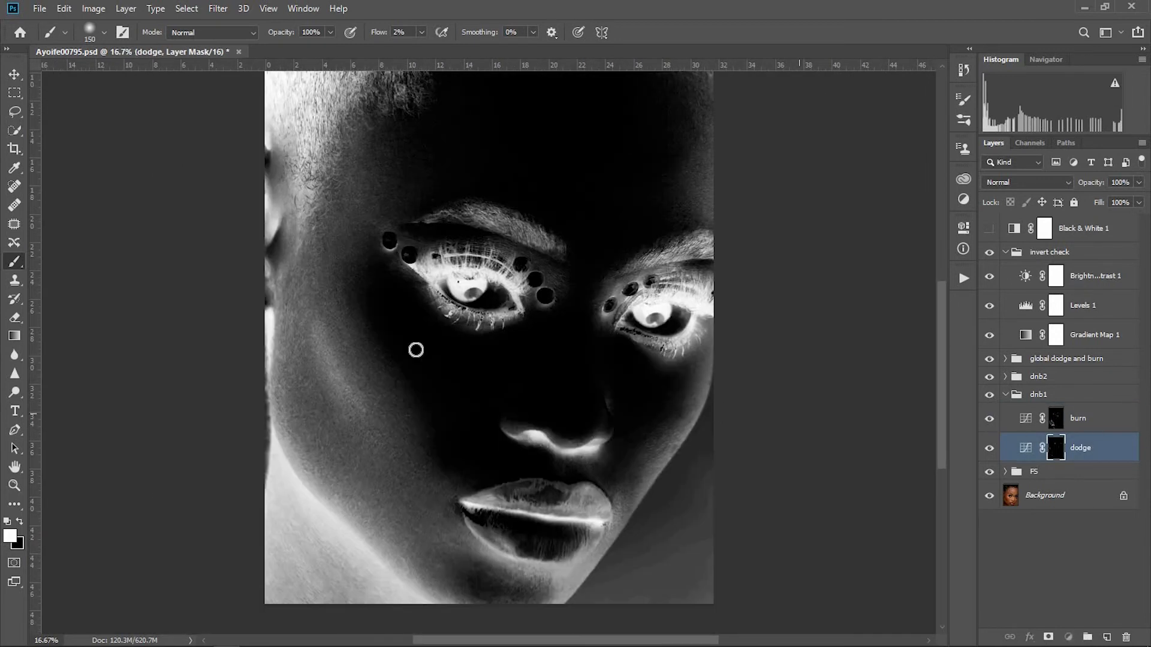
Step: Smooth the cheek and jaw tones on the dnb1 burn mask with broad strokes of a 175 px brush
key("alt+bracketright")
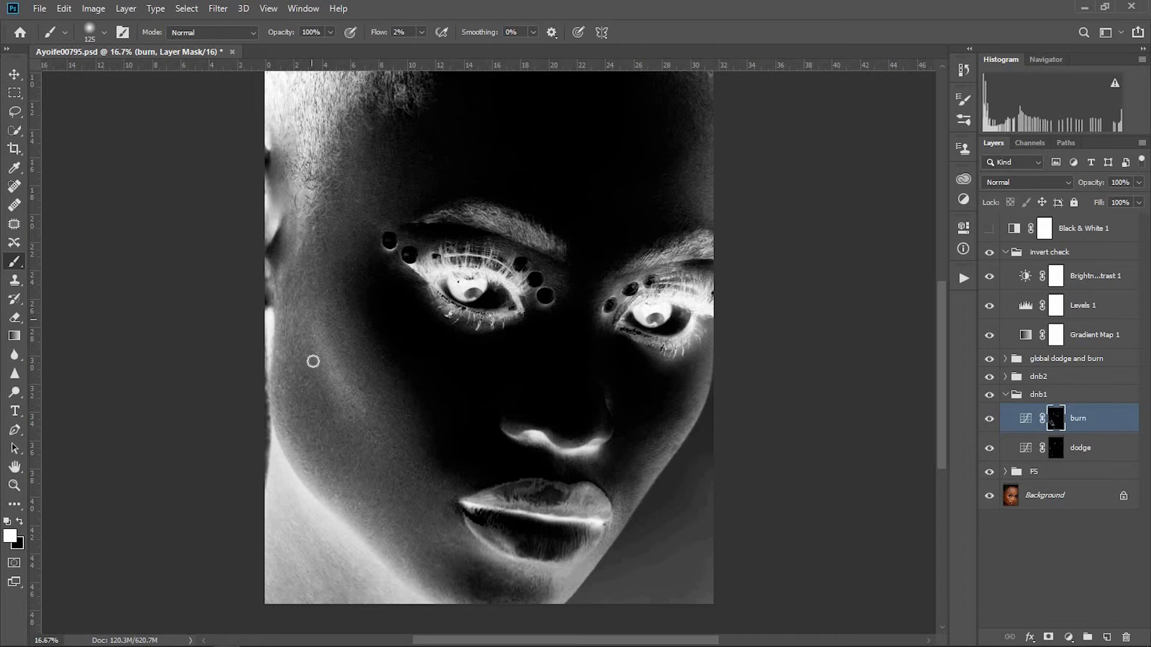
key("bracketright")
key("bracketright")
mouse_move(355, 436)
left_mouse_down()
mouse_move(350, 446)
mouse_move(365, 447)
left_mouse_up()
scroll(899, 390, "down", 2)
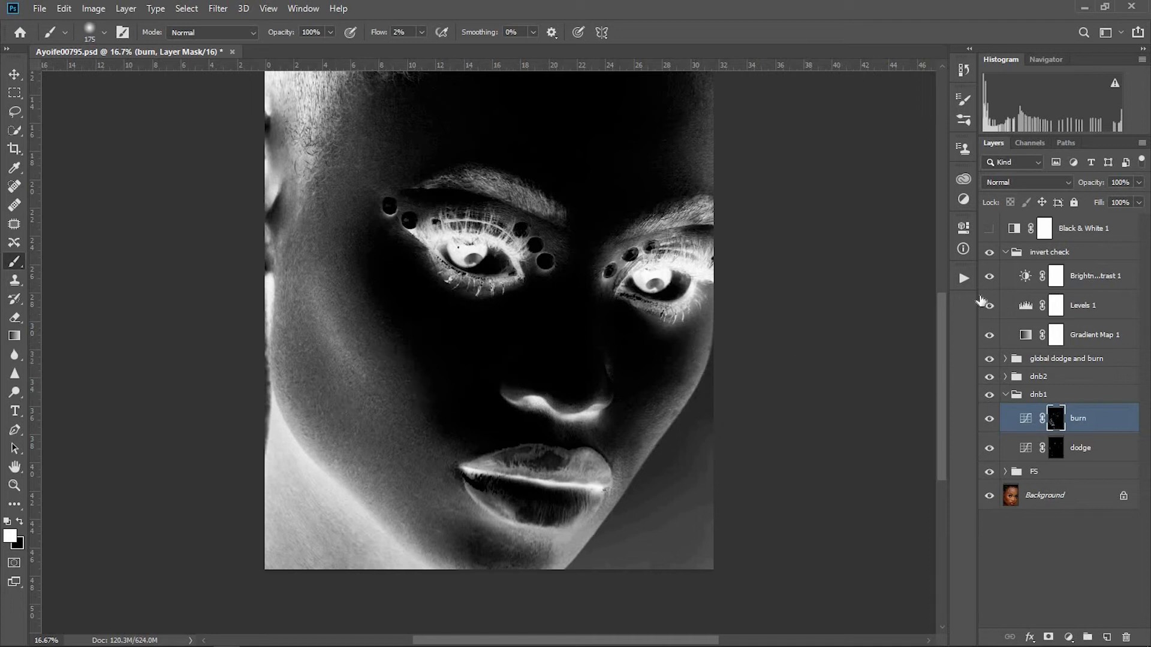
Step: Compare the portrait with and without the dnb1 group in colour, both close up and in full view
left_click(990, 253)
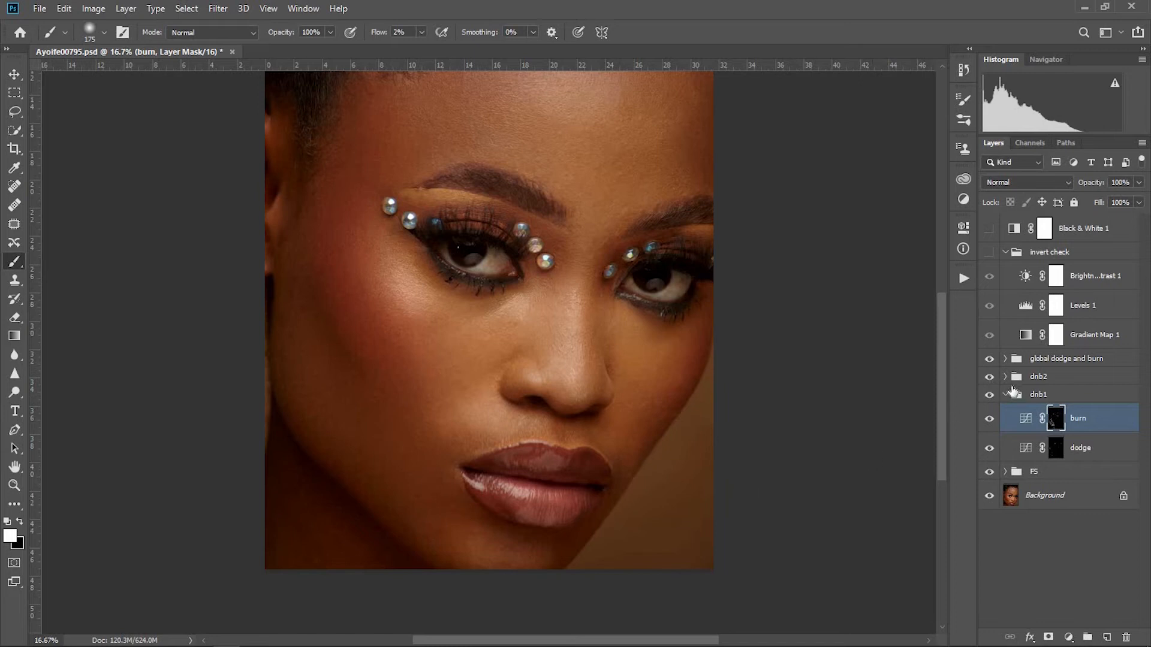
left_click(990, 394)
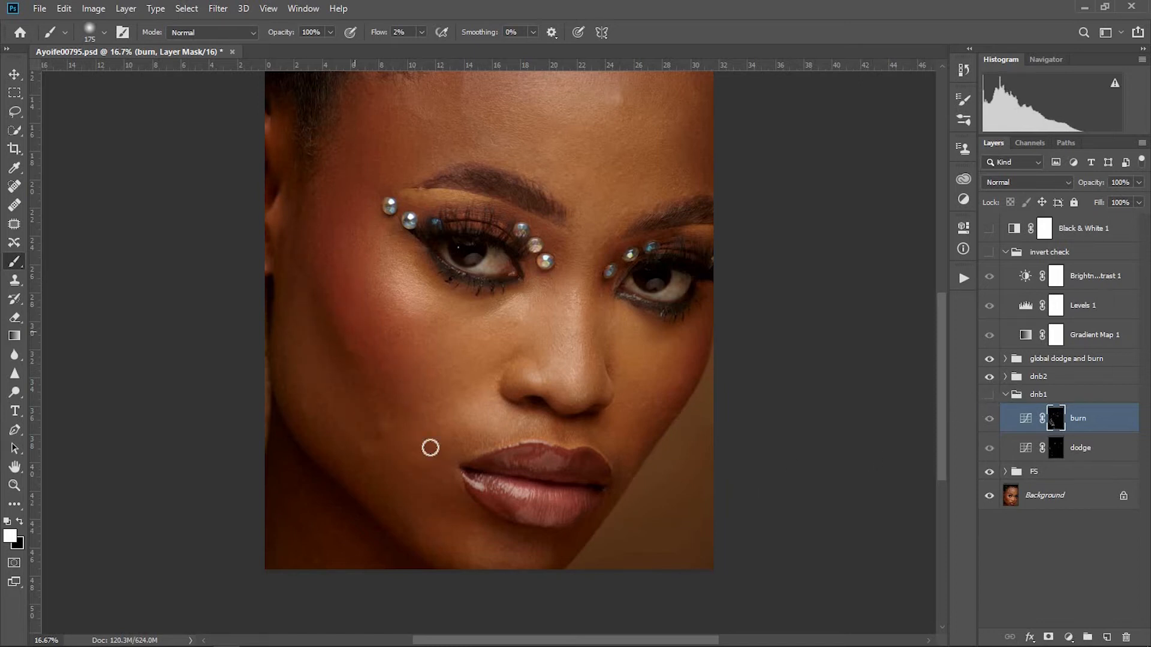
left_click(991, 396)
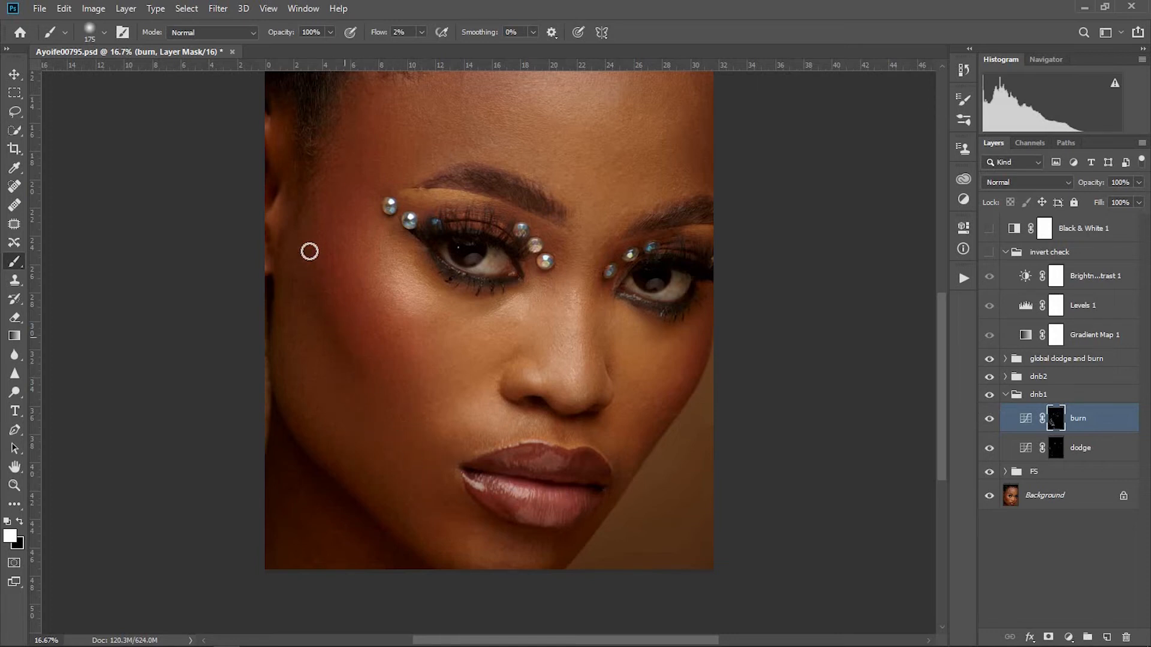
left_click(22, 485)
right_click(451, 340)
left_click(479, 351)
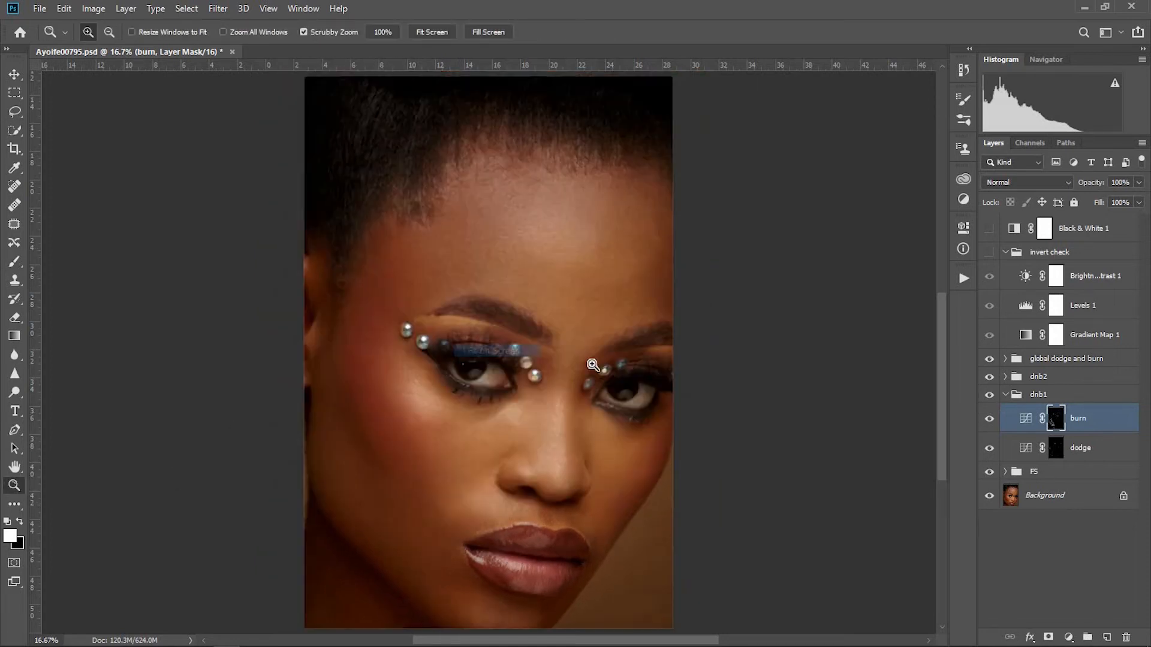
left_click(992, 396)
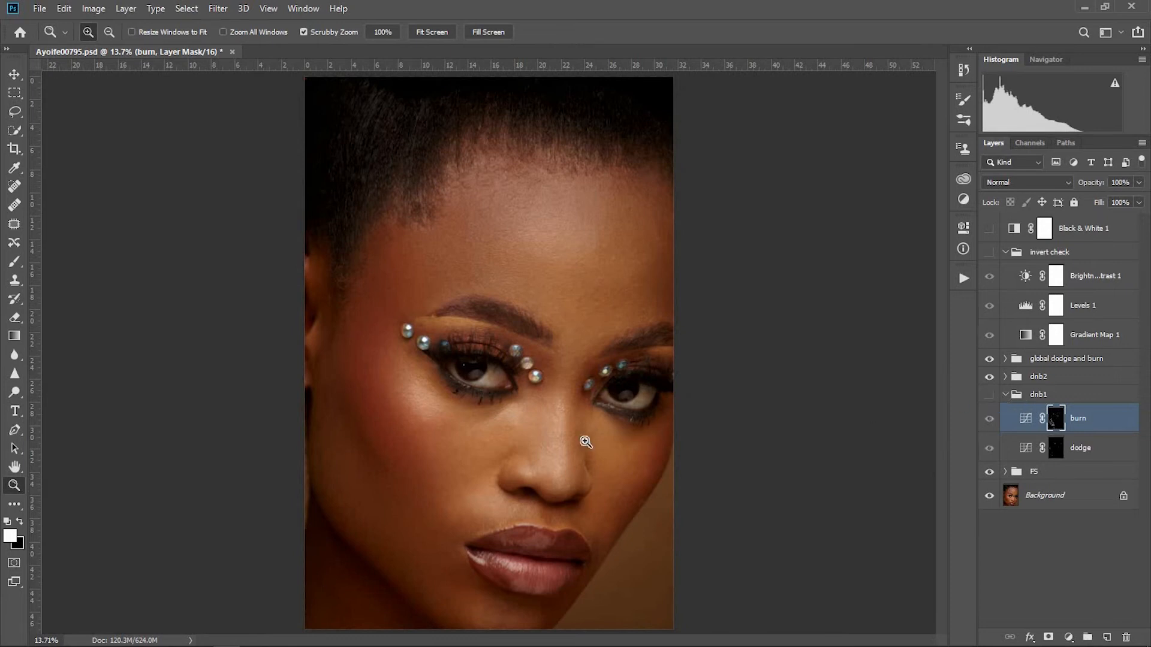
left_click(990, 396)
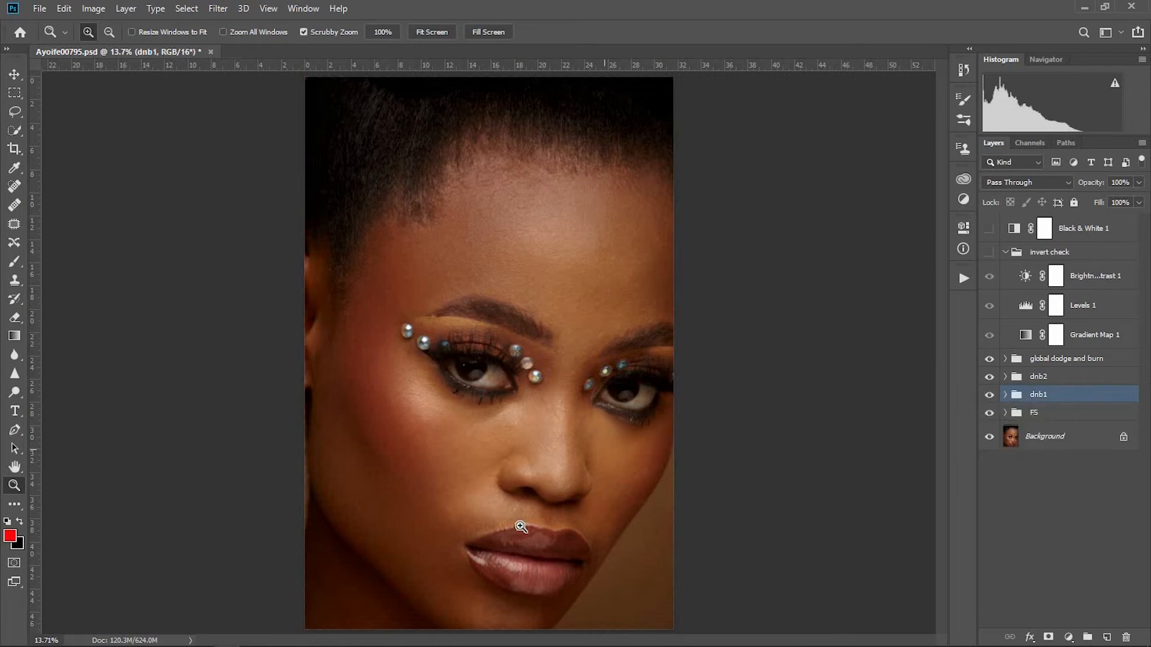
Step: Show the invert check group and lighten its view by setting the Levels 1 midtone value to 0.46
left_click(541, 463)
left_click_drag(541, 464, 490, 477)
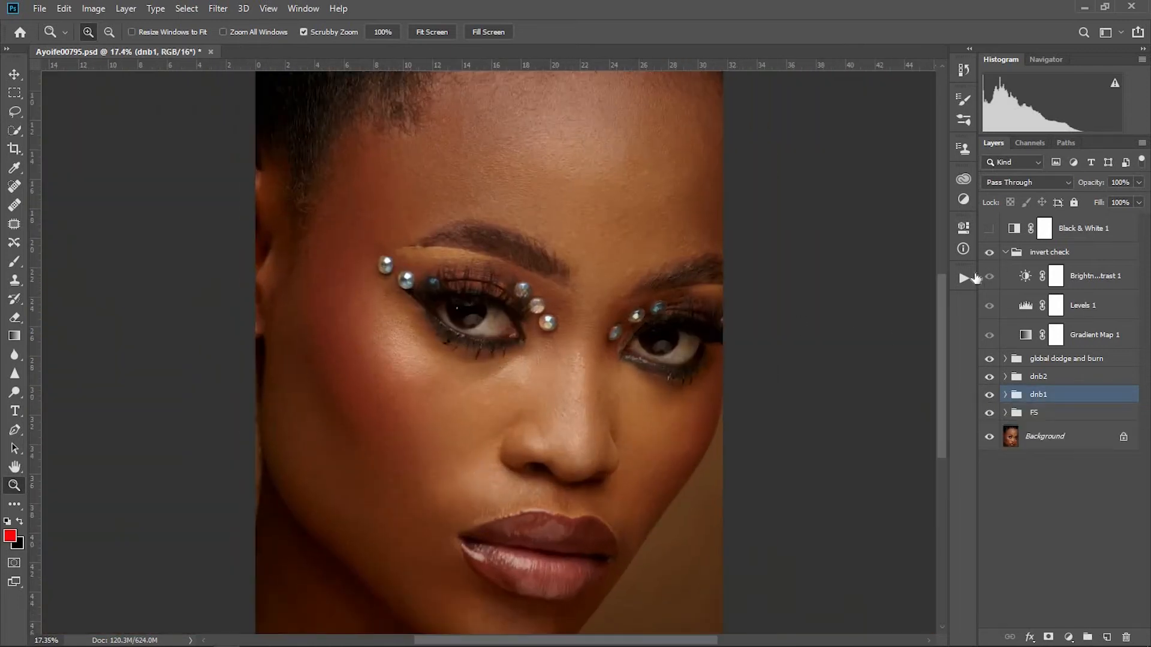
left_click(989, 253)
left_click(1023, 314)
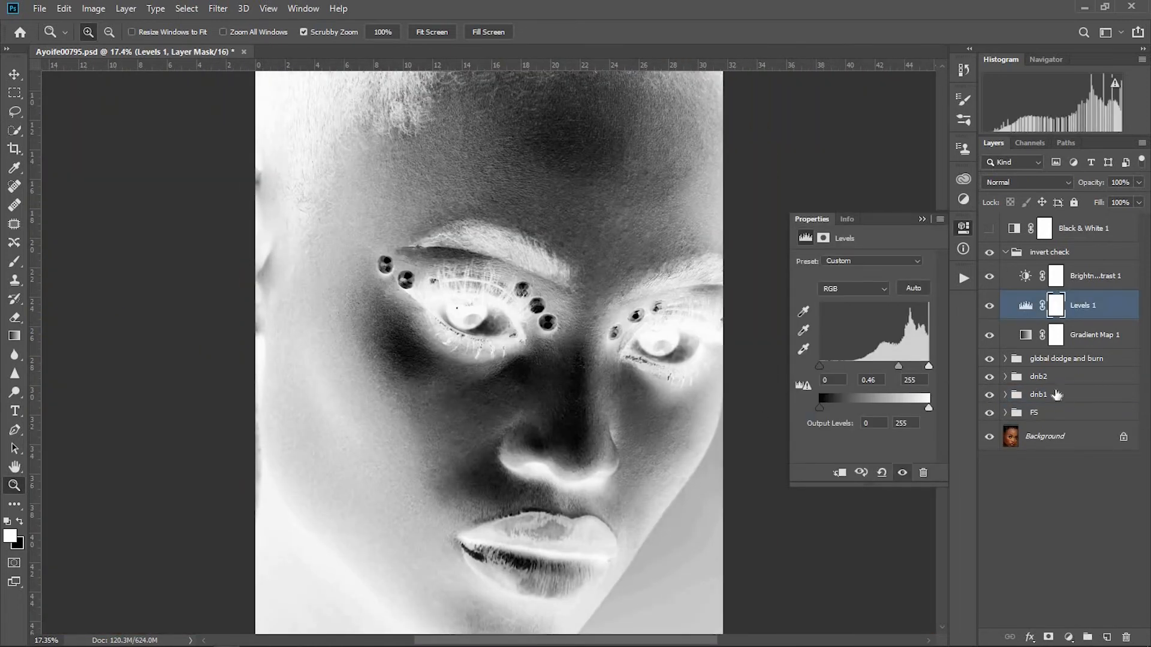
Step: Even the skin between the nose and mouth corner on the dnb1 dodge and burn masks with a 100 px brush
left_click(1036, 376)
left_click(1019, 395)
left_click(1005, 394)
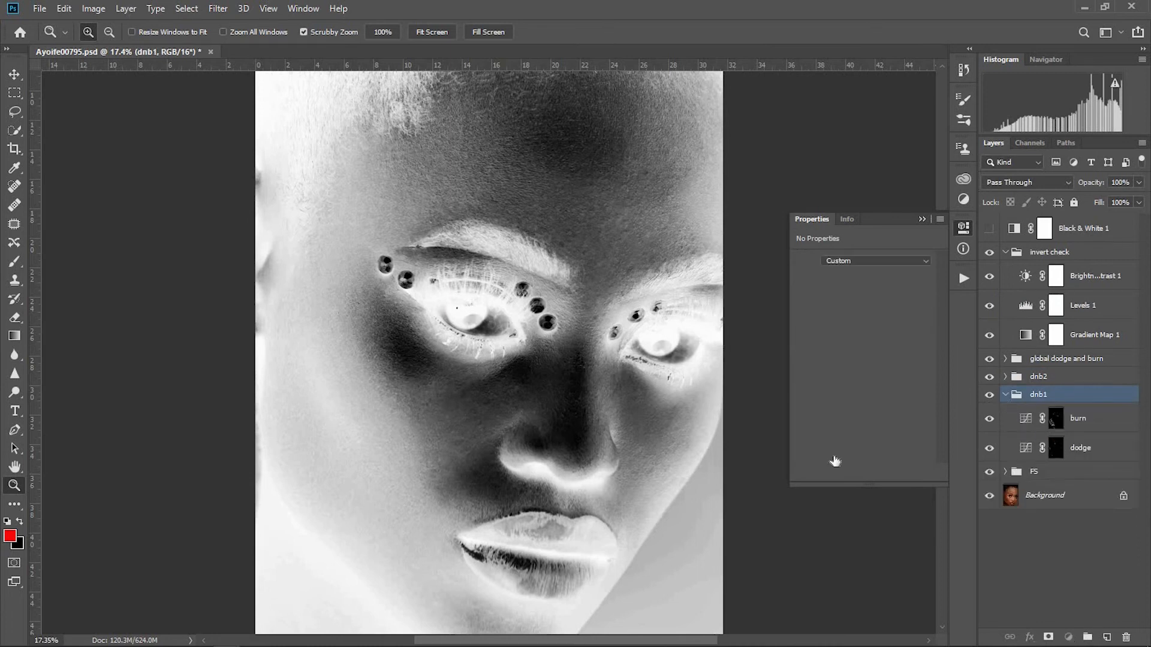
left_click(1056, 448)
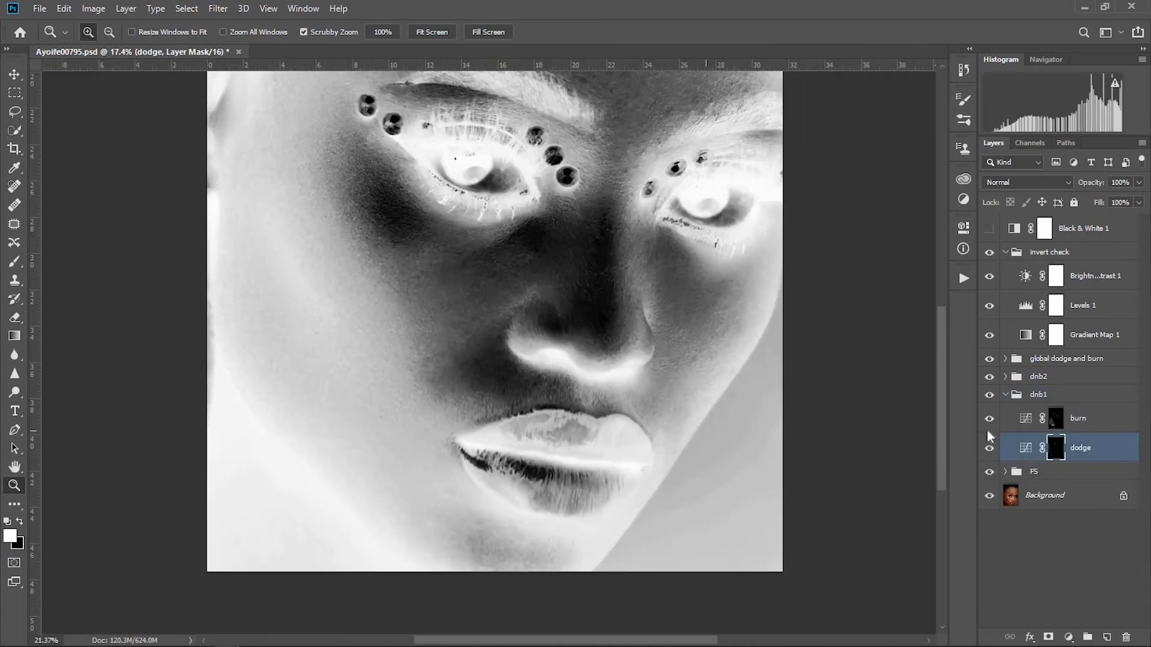
key("b")
key("ctrl+minus")
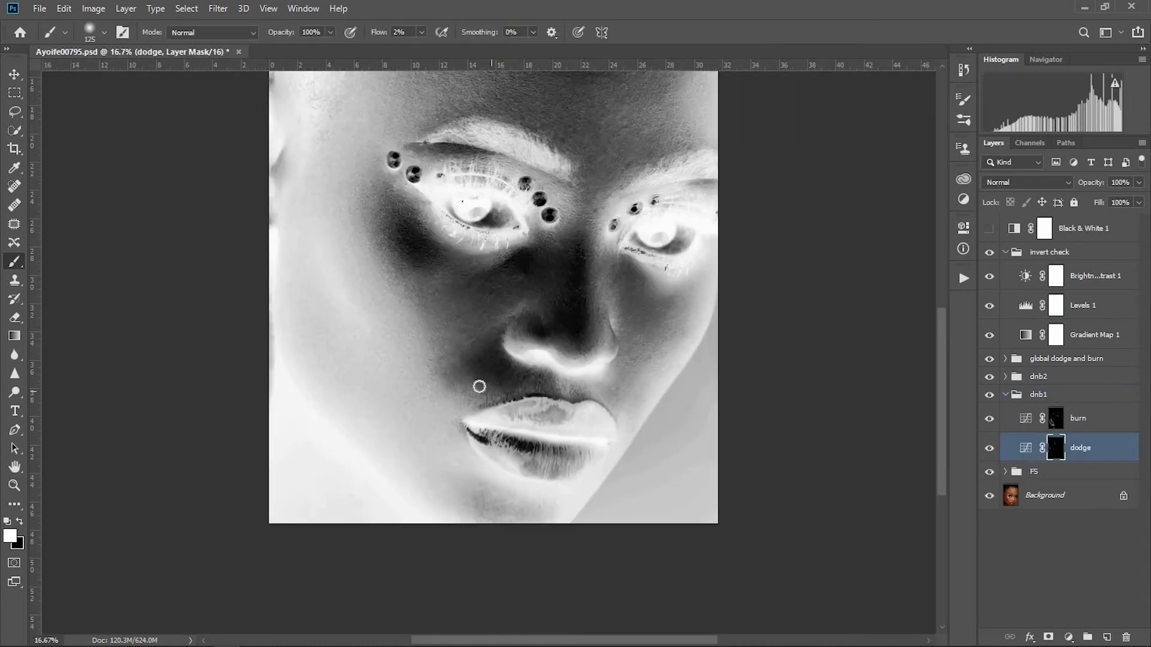
key("ctrl+plus")
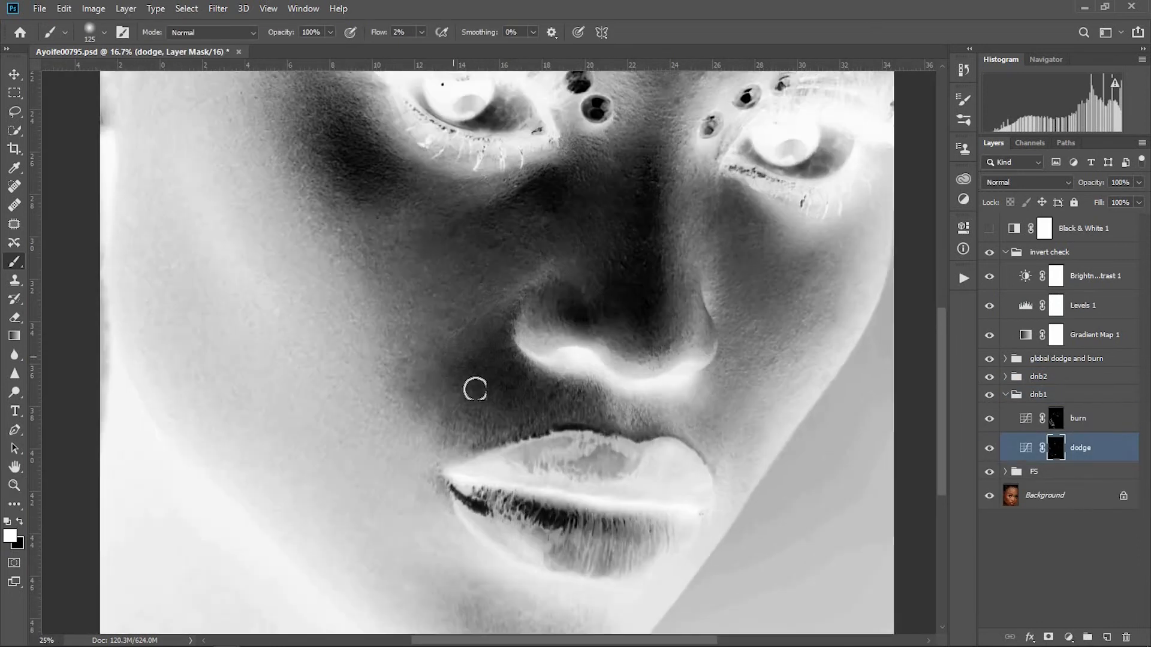
key("bracketleft")
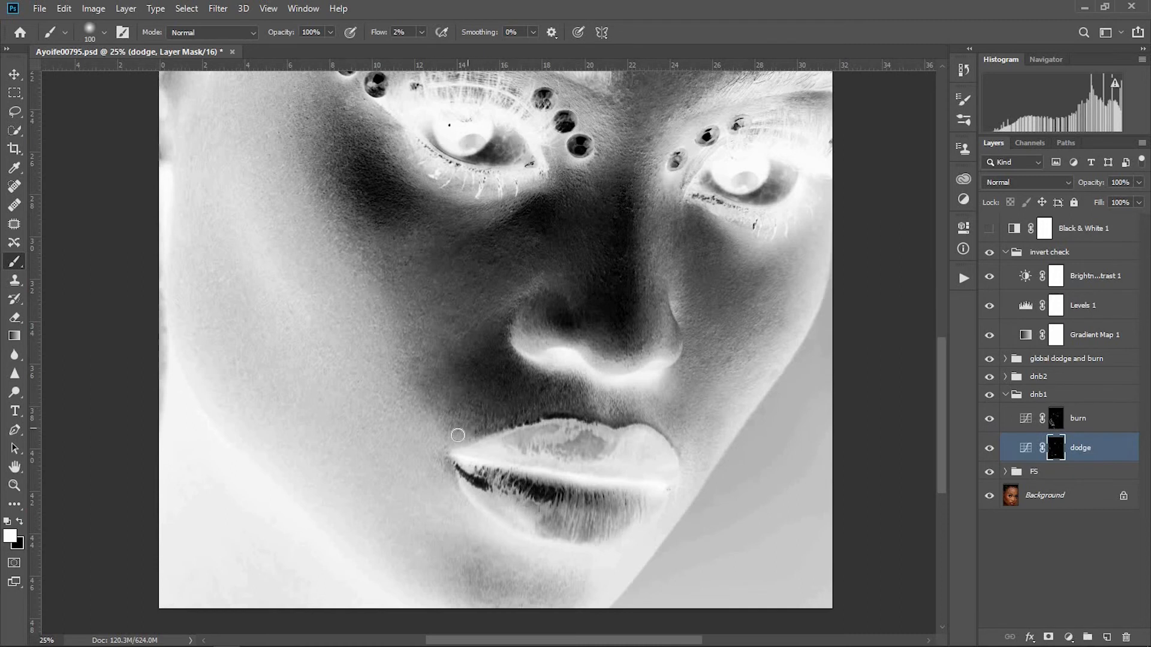
key("alt+bracketright")
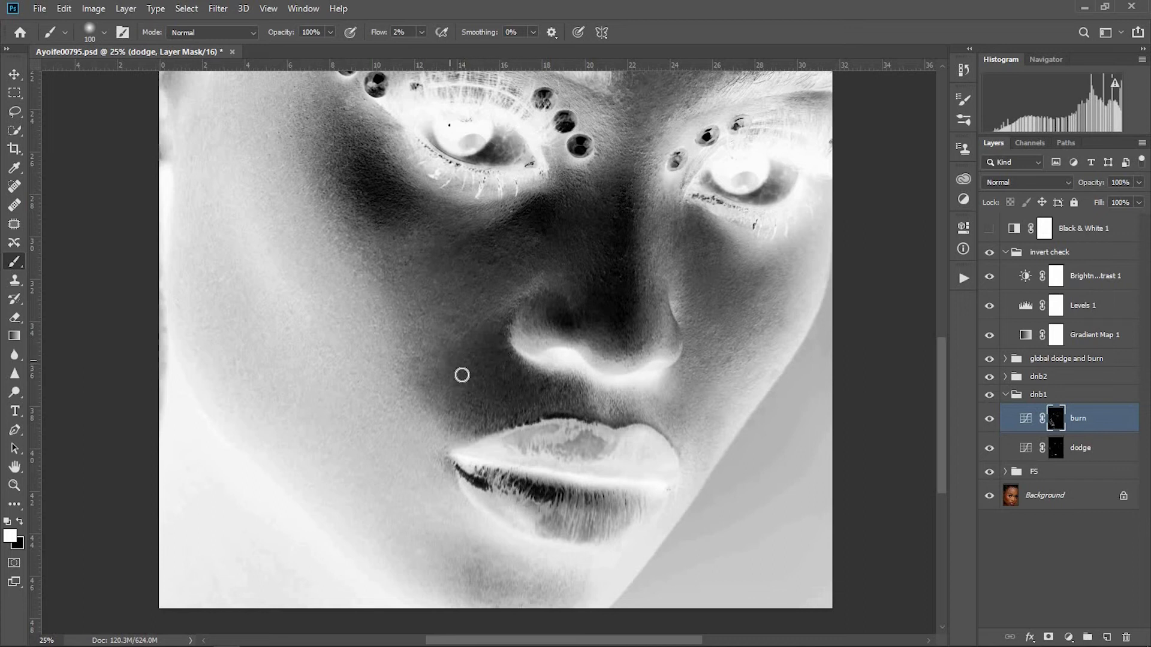
Step: Refine the skin above the upper lip on the dnb1 dodge mask with an 80 px brush
key("alt+bracketleft")
key("ctrl+plus")
key("ctrl+plus")
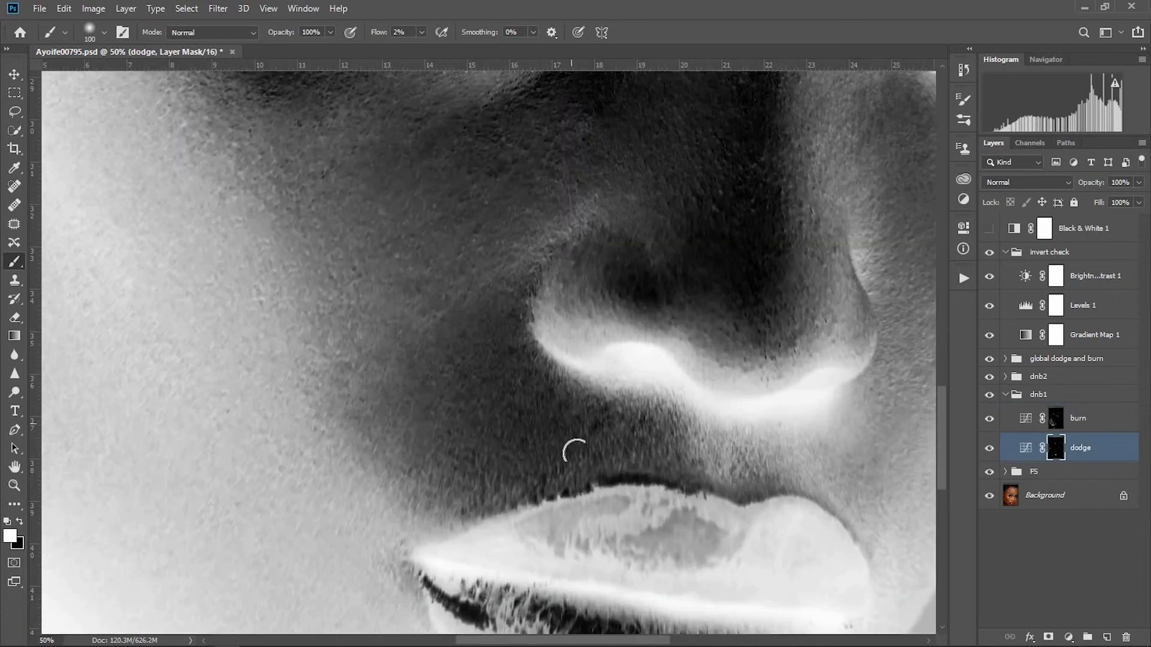
key("bracketleft")
key("bracketleft")
key("ctrl+minus")
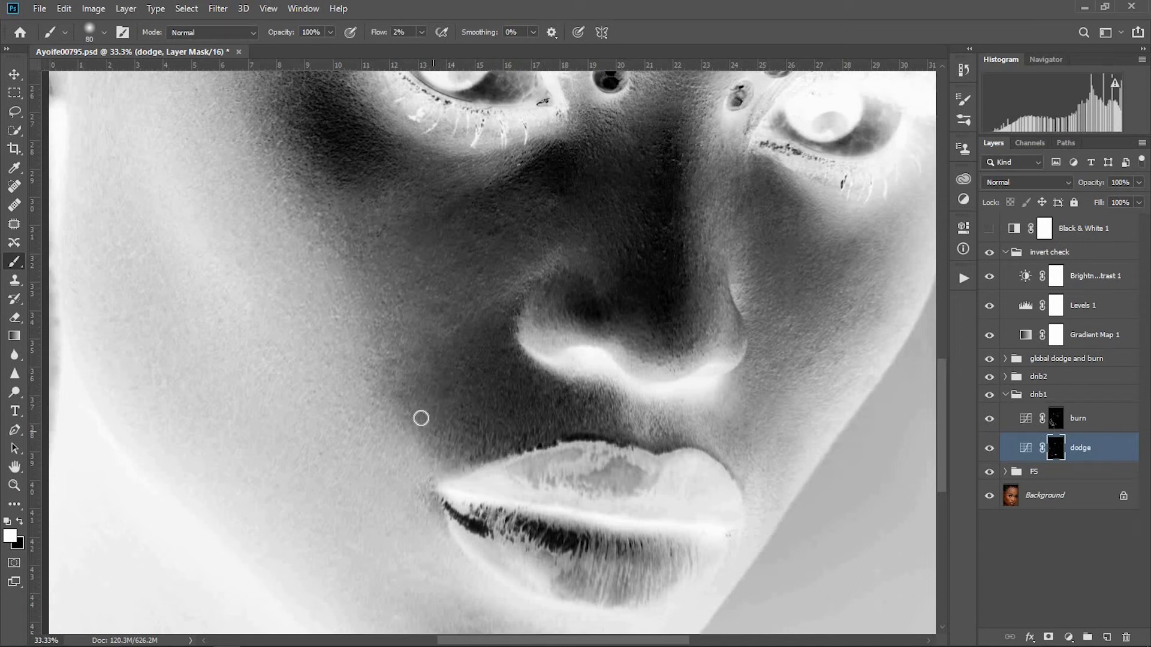
Step: Blend the area beside the nostril and upper lip on the dnb1 burn and dodge masks with brushes from 80 to 100 px
key("alt+bracketright")
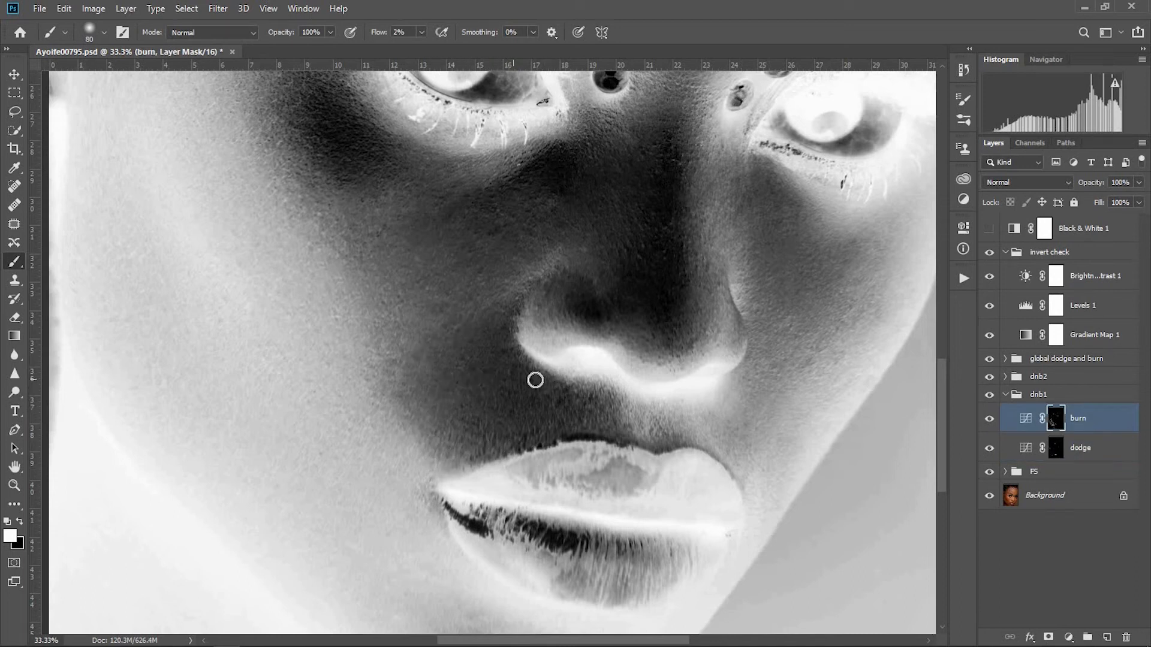
key("ctrl+minus")
key("bracketright")
key("bracketright")
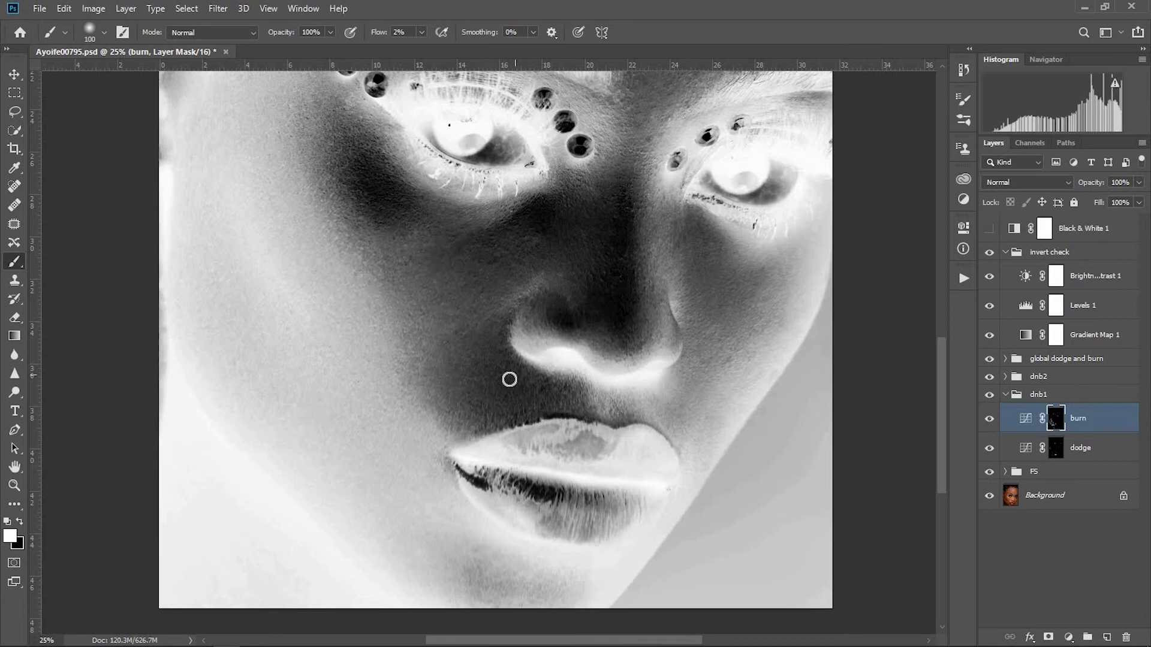
key("alt+bracketleft")
Step: Hide the invert check group and compare the face with and without dnb1, ending on the full portrait
left_click(990, 254)
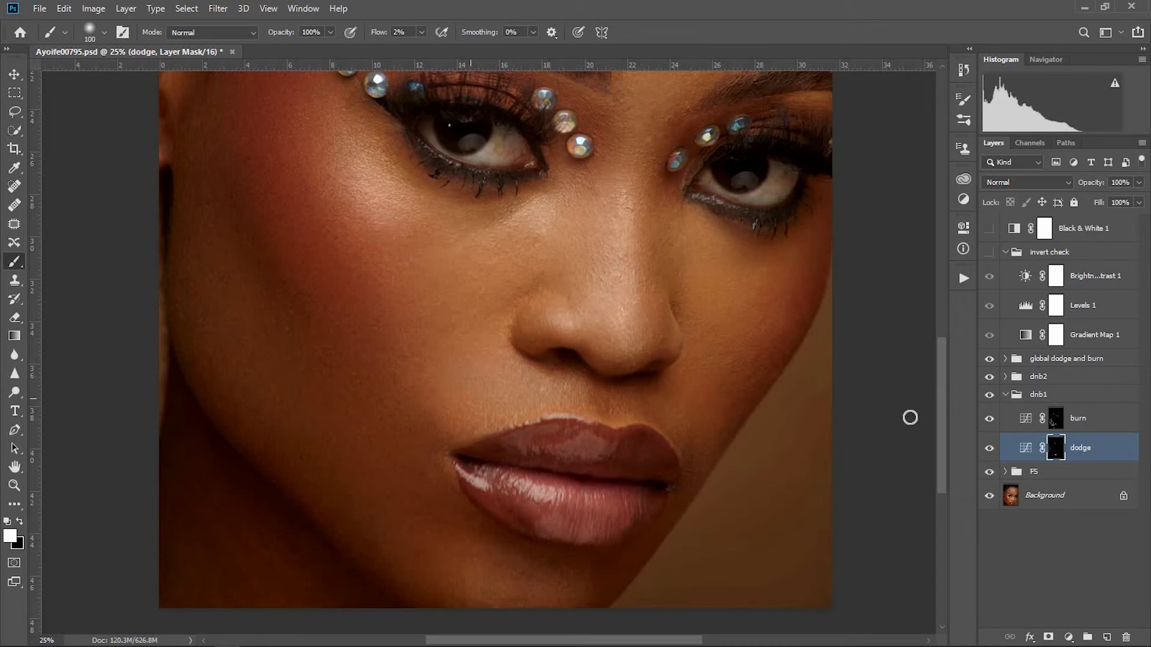
left_click(990, 395)
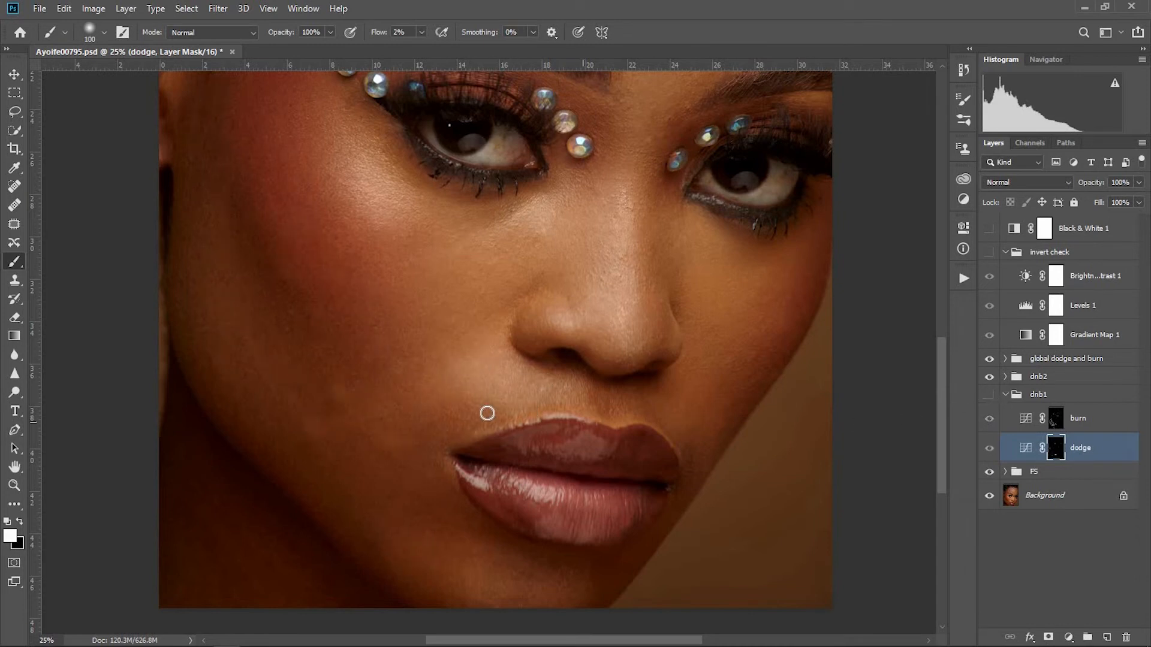
left_click(989, 395)
left_click(1010, 398)
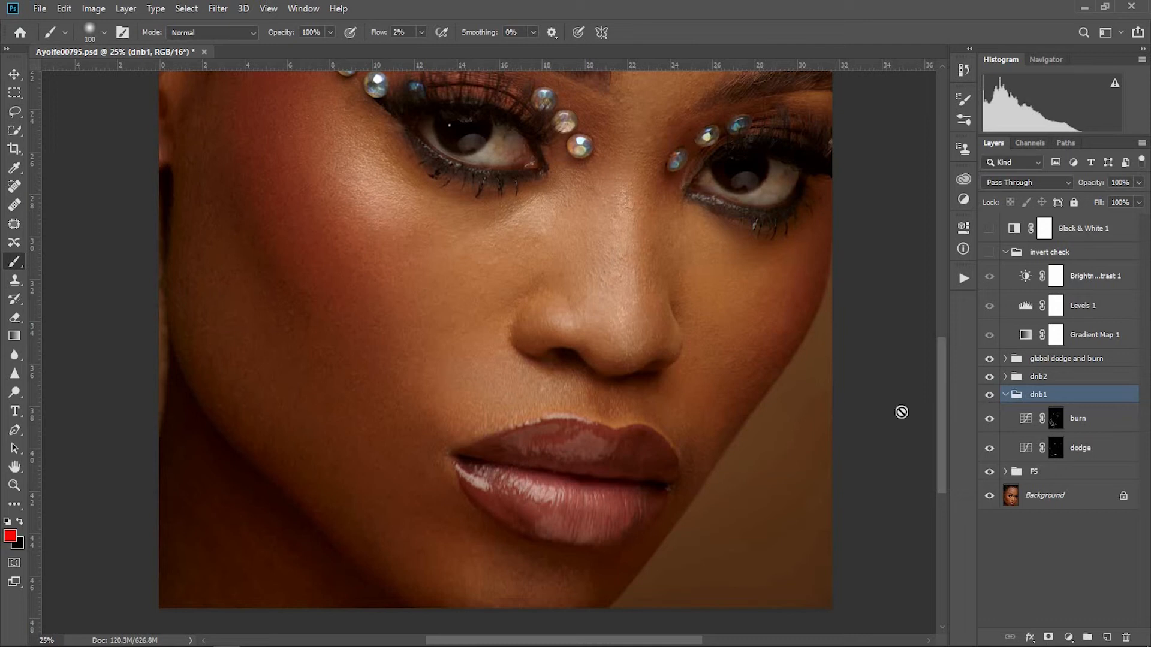
left_click(15, 487)
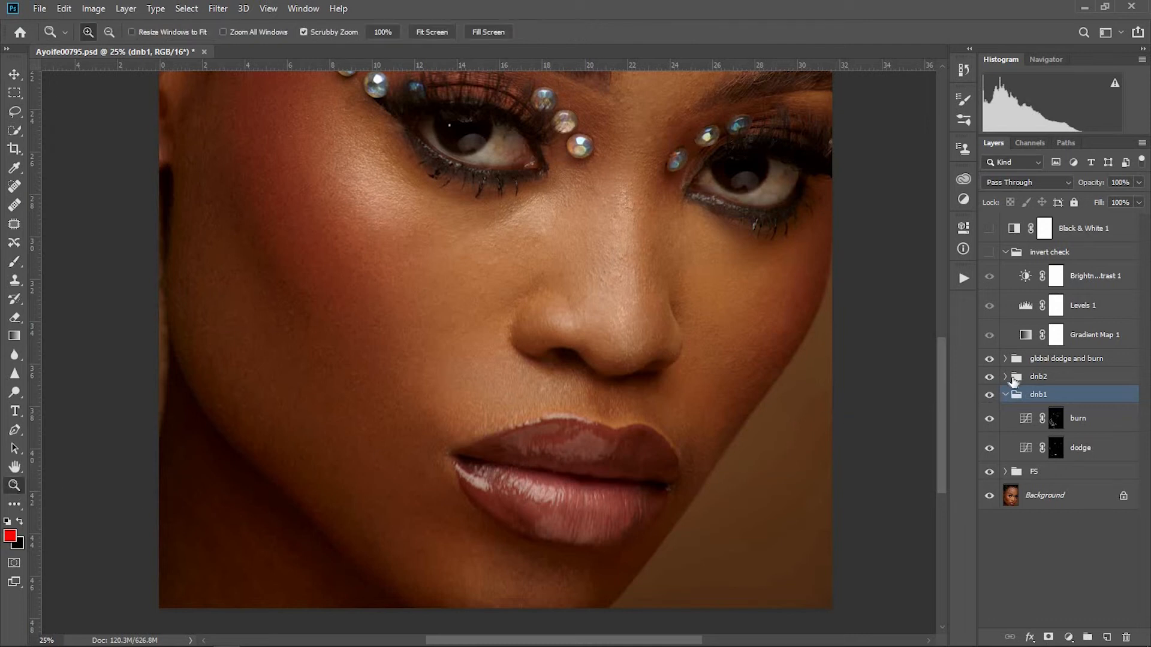
left_click_drag(448, 407, 379, 433)
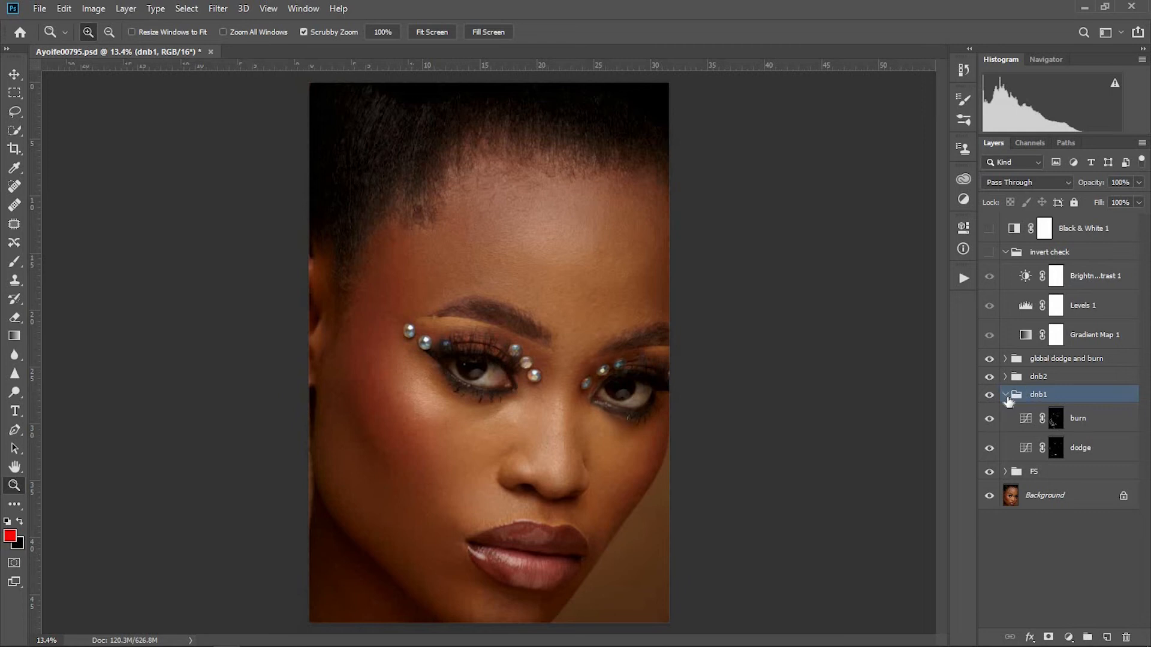
Step: Show the invert check group over the mouth area and set its Levels 1 midtone value to 0.30
left_click_drag(483, 547, 609, 404)
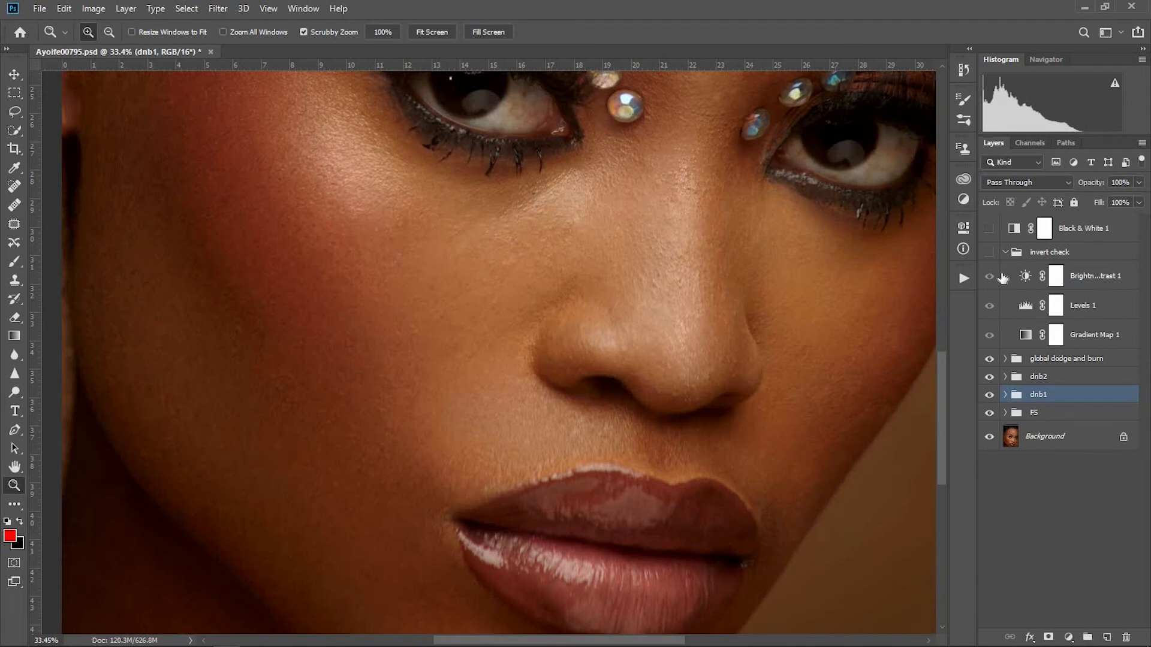
left_click(989, 254)
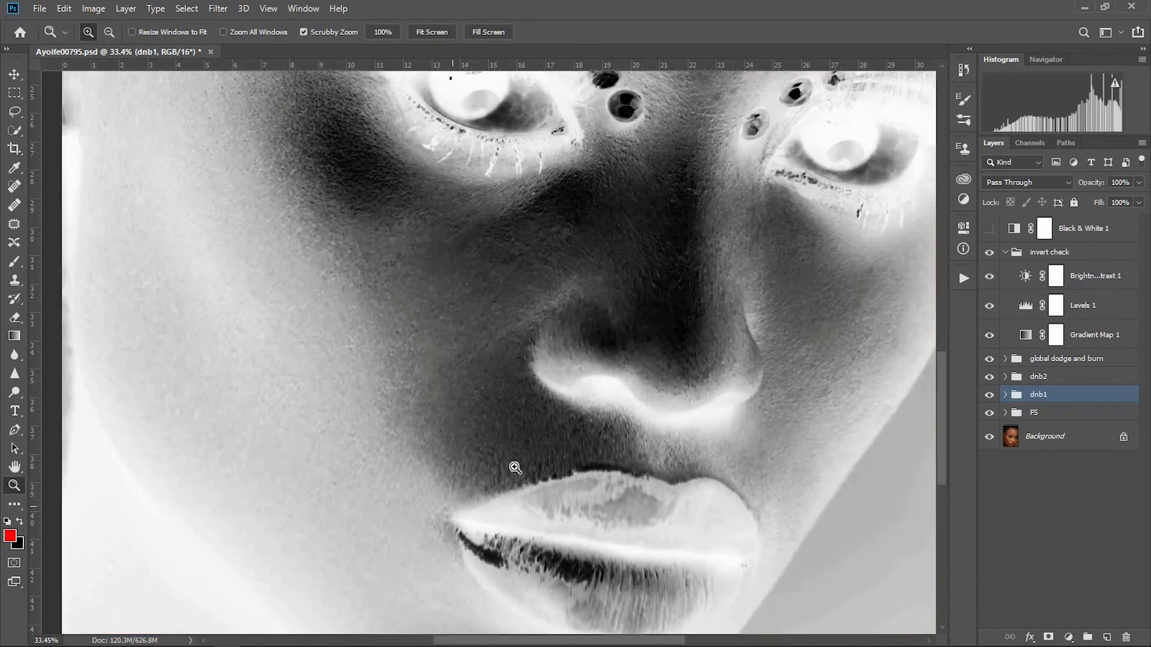
left_click(1025, 308)
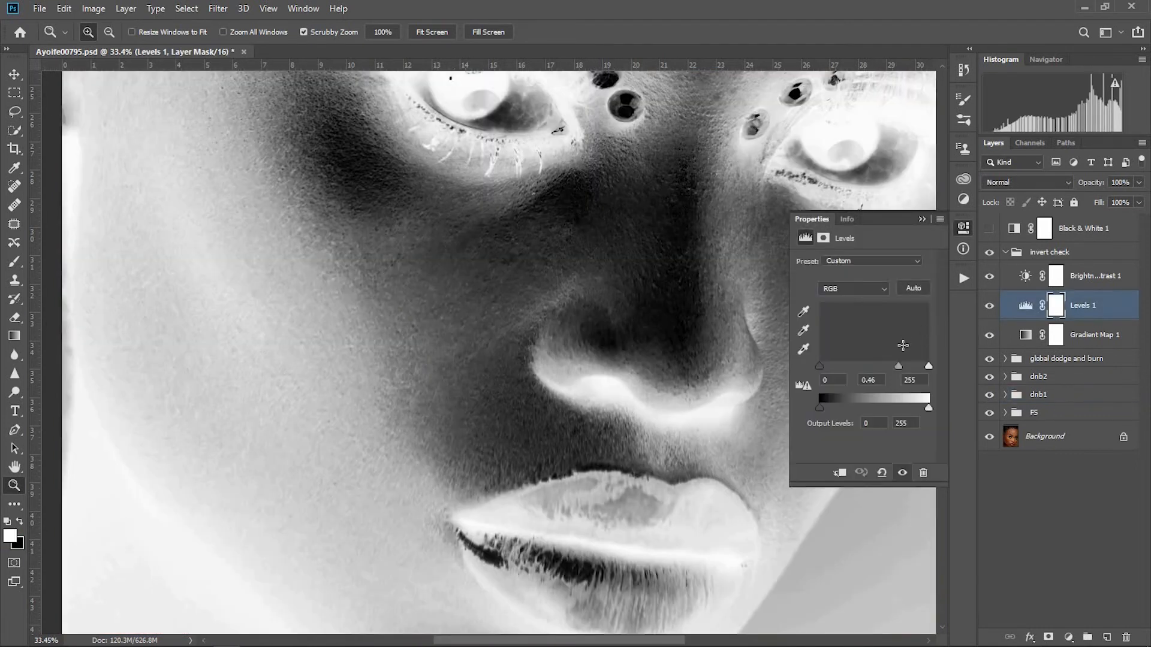
left_click_drag(913, 371, 907, 370)
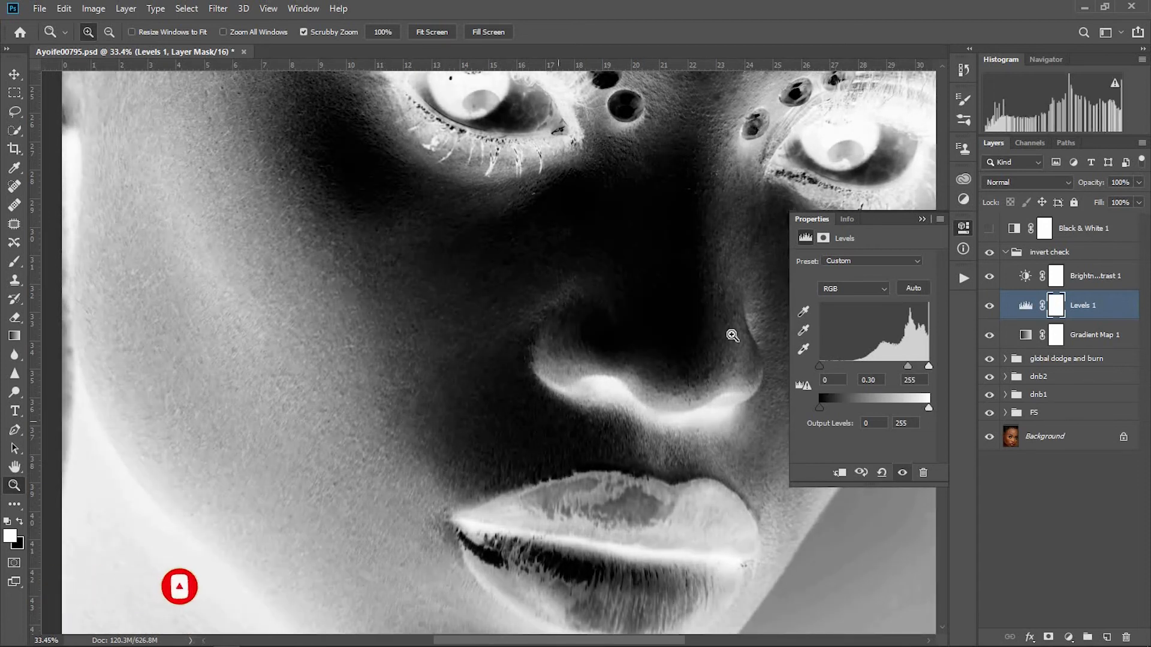
left_click(922, 219)
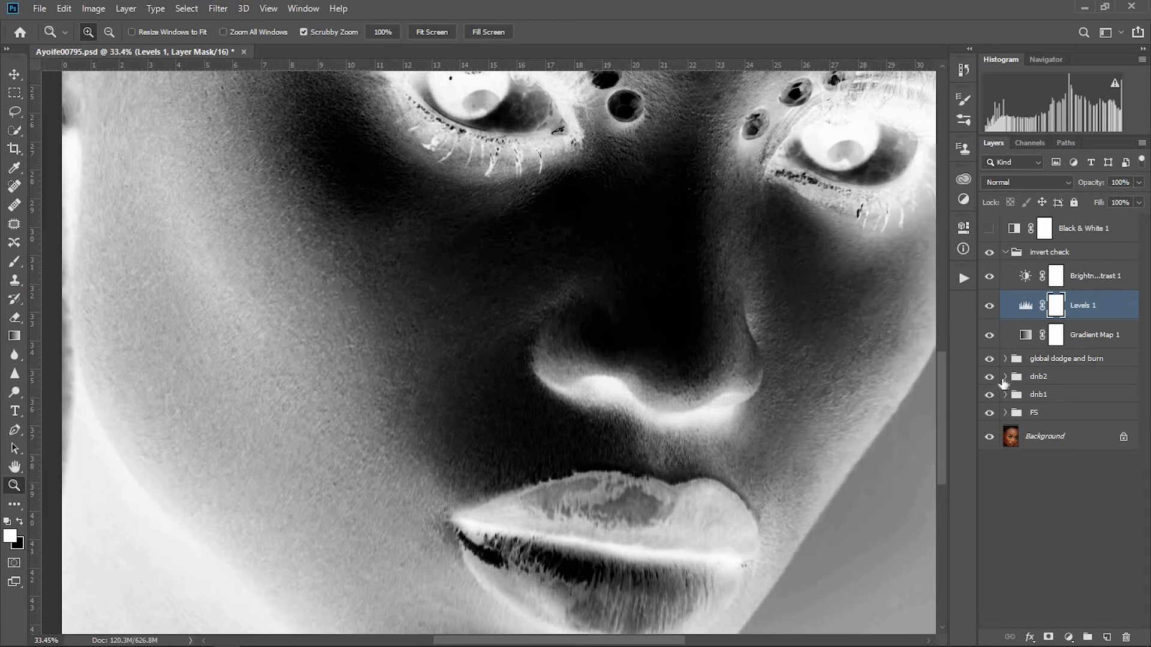
Step: Even the skin beside the mouth corner on the dnb2 burn and dodge masks with soft brushes of 100 and 125 px
left_click(1009, 377)
left_click(1005, 377)
left_click(1056, 410)
left_click(15, 262)
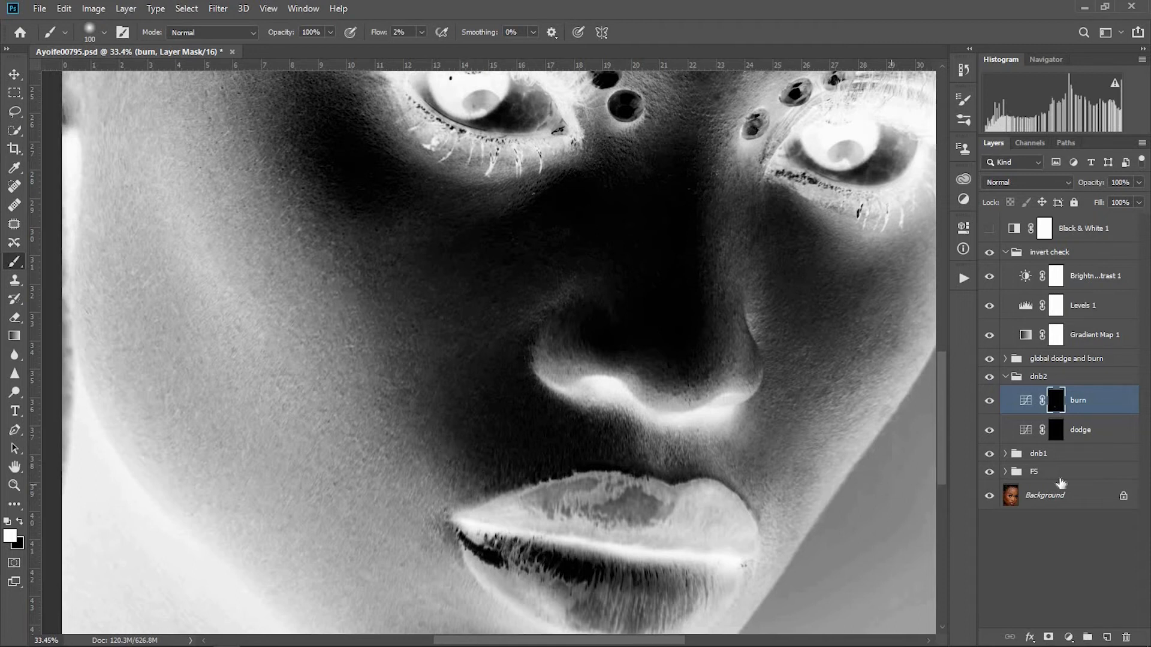
left_click(1054, 431)
key("ctrl+minus")
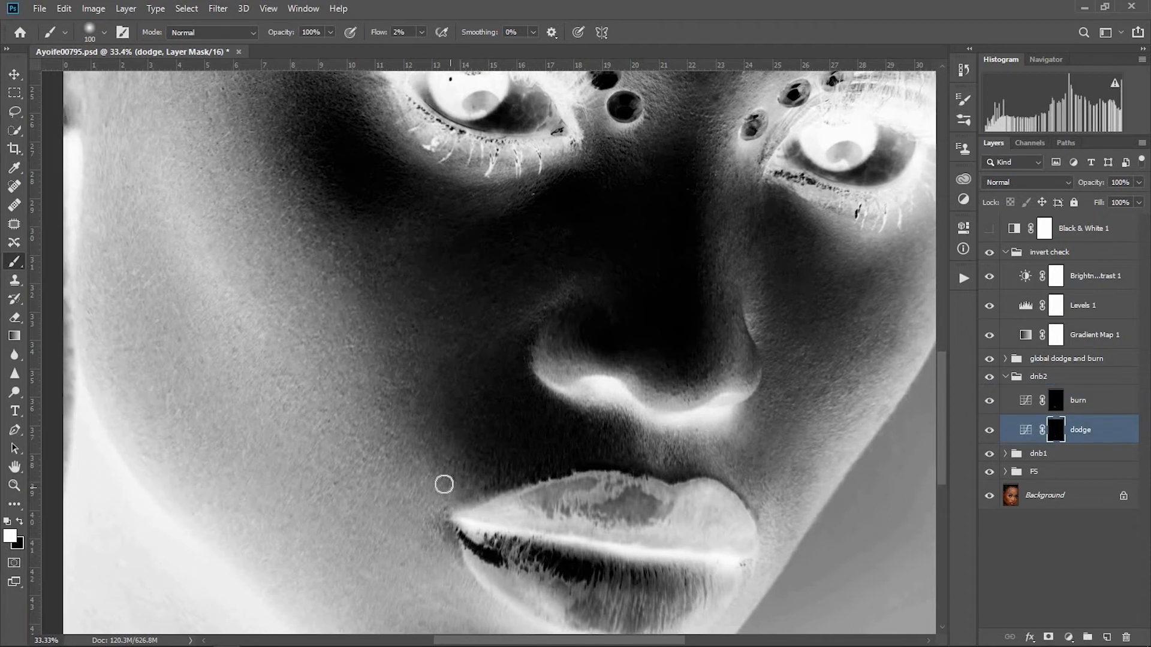
key("ctrl+minus")
key("bracketright")
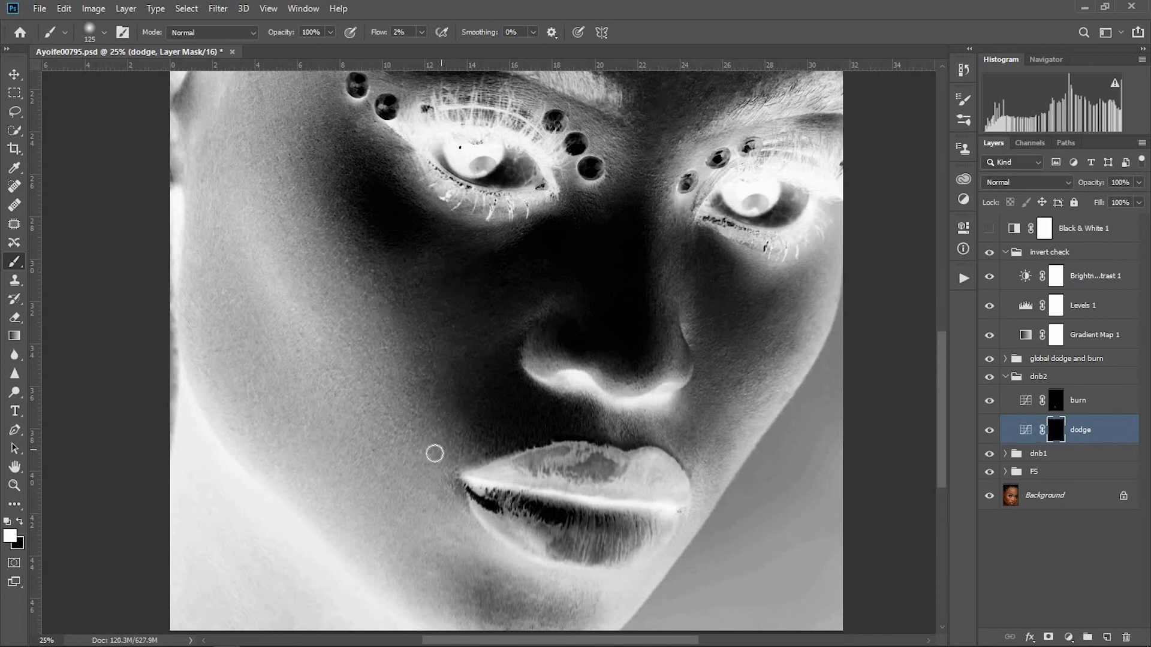
key("ctrl+minus")
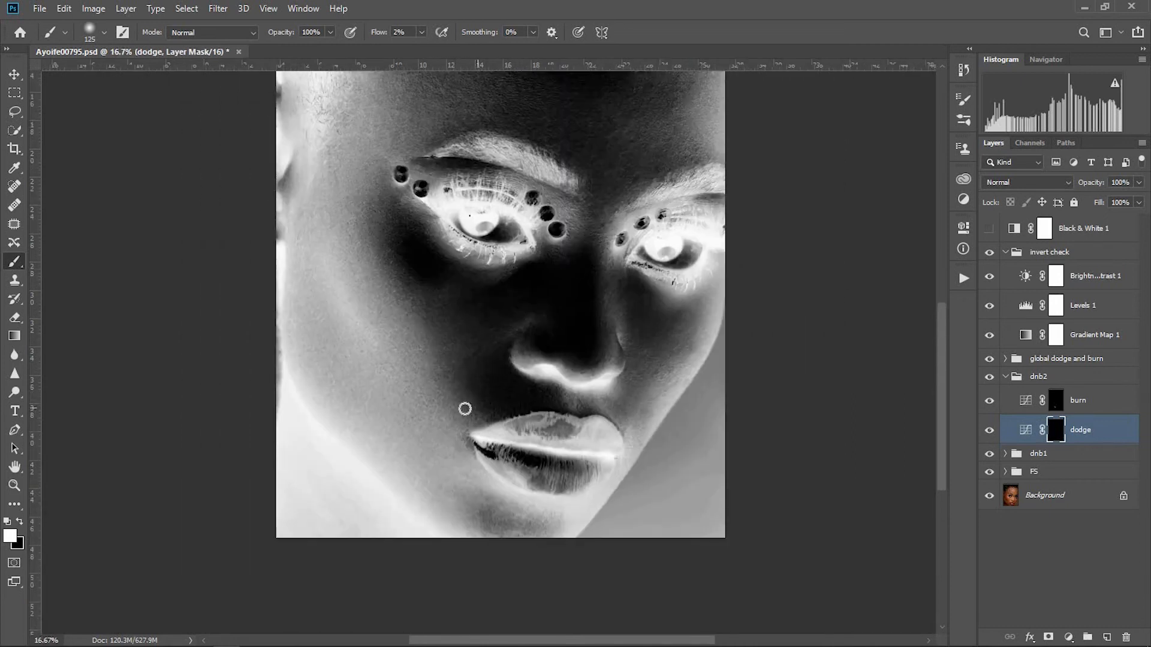
left_click_drag(463, 424, 481, 417)
key("ctrl+plus")
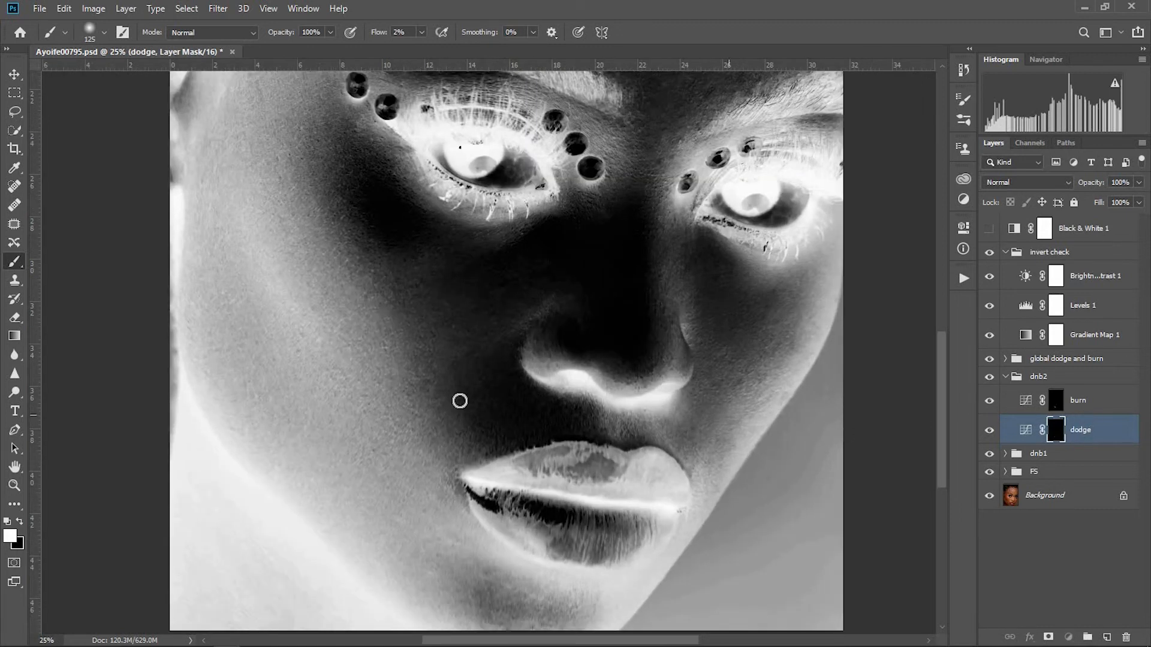
Step: Refine the lower cheek beside the mouth corner on the dnb2 burn mask with a 100 px brush
key("alt+bracketright")
key("bracketleft")
key("bracketleft")
key("bracketright")
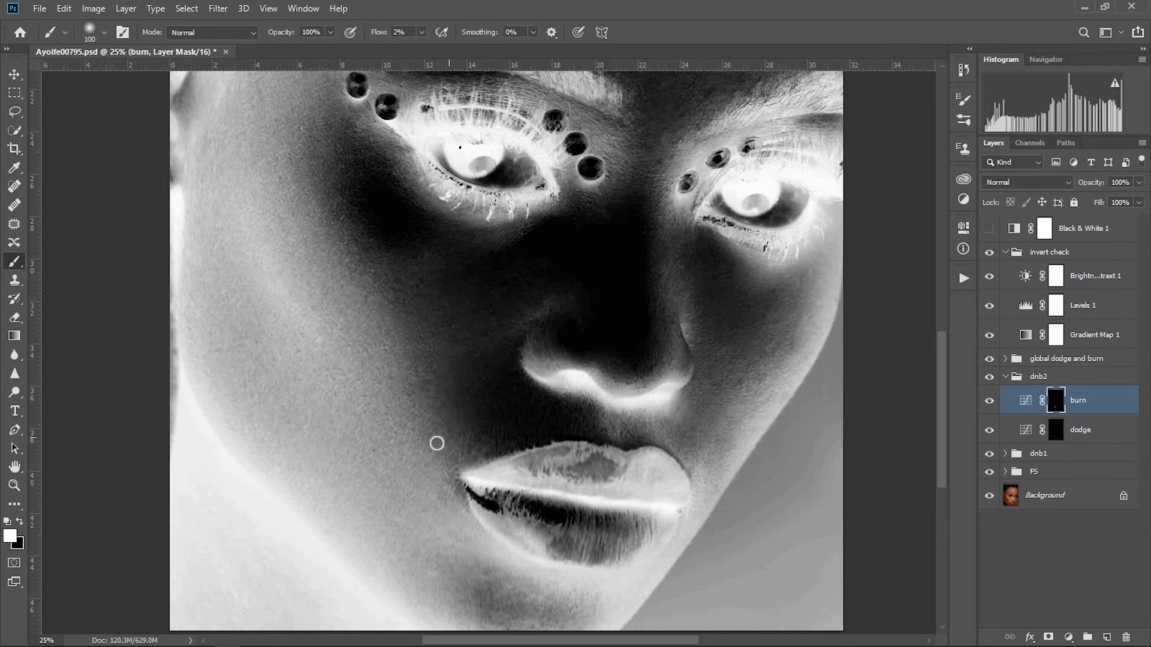
Step: Hide the invert check group and compare the face with and without dnb2, ending close on the mouth
left_click(989, 253)
key("ctrl+minus")
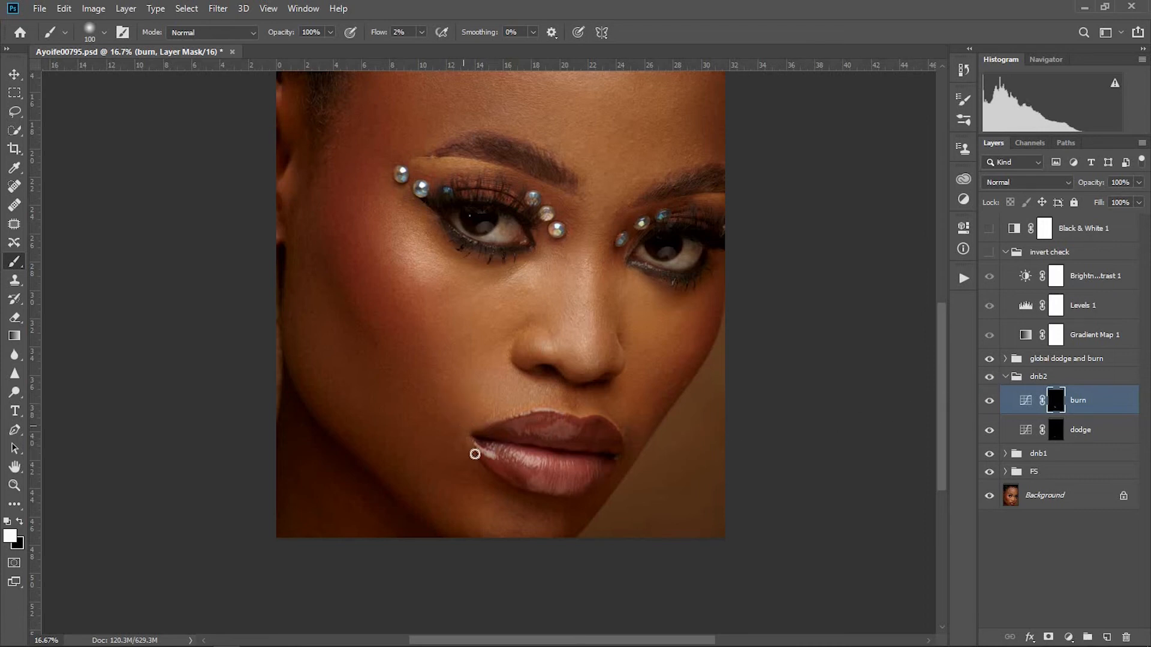
left_click(988, 378)
left_click(14, 485)
mouse_move(458, 446)
left_mouse_down()
mouse_move(477, 427)
mouse_move(760, 330)
left_mouse_up()
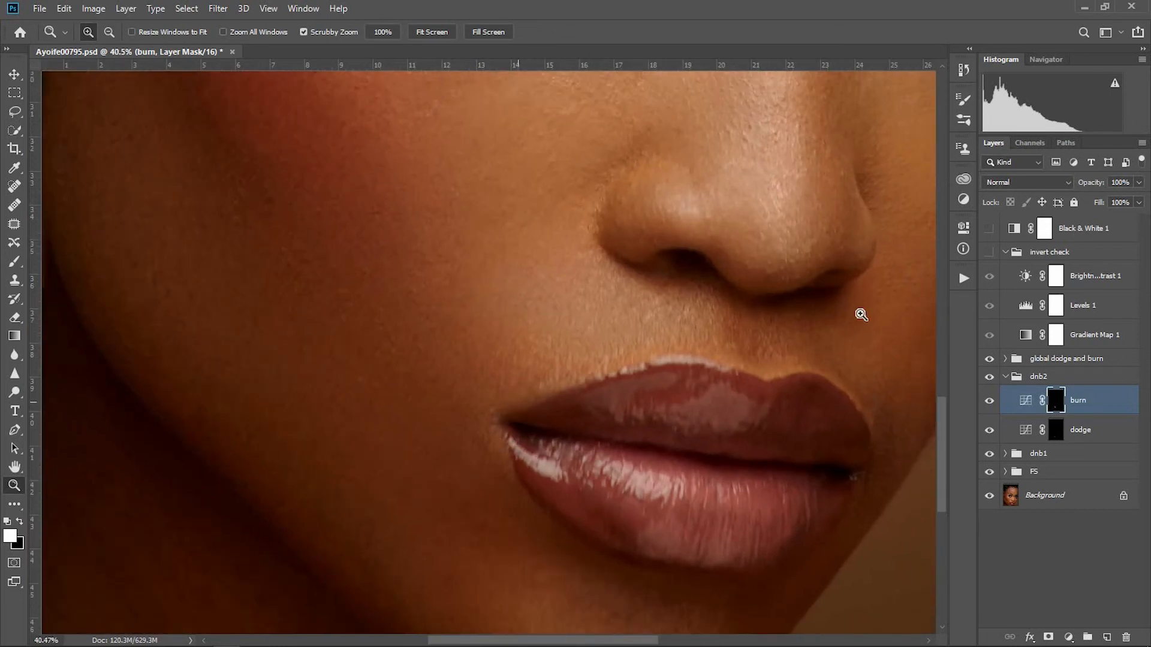
Step: Show the invert check group and set its Levels 1 midtone value to 0.18
left_click(989, 252)
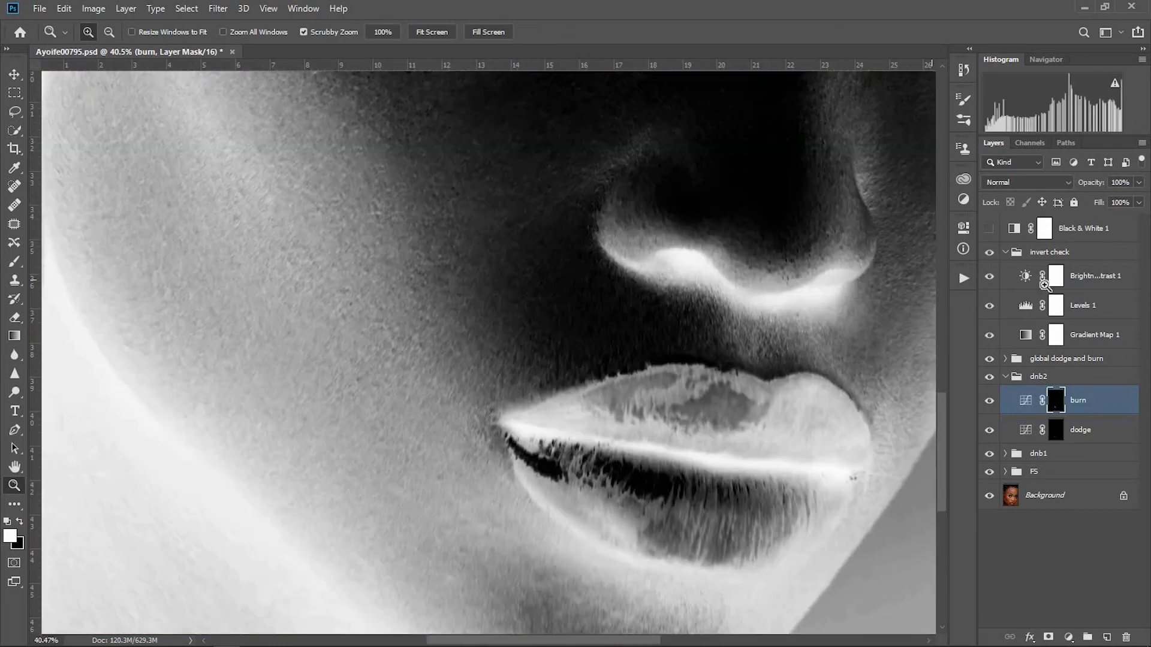
double_click(1025, 307)
left_click_drag(874, 366, 916, 367)
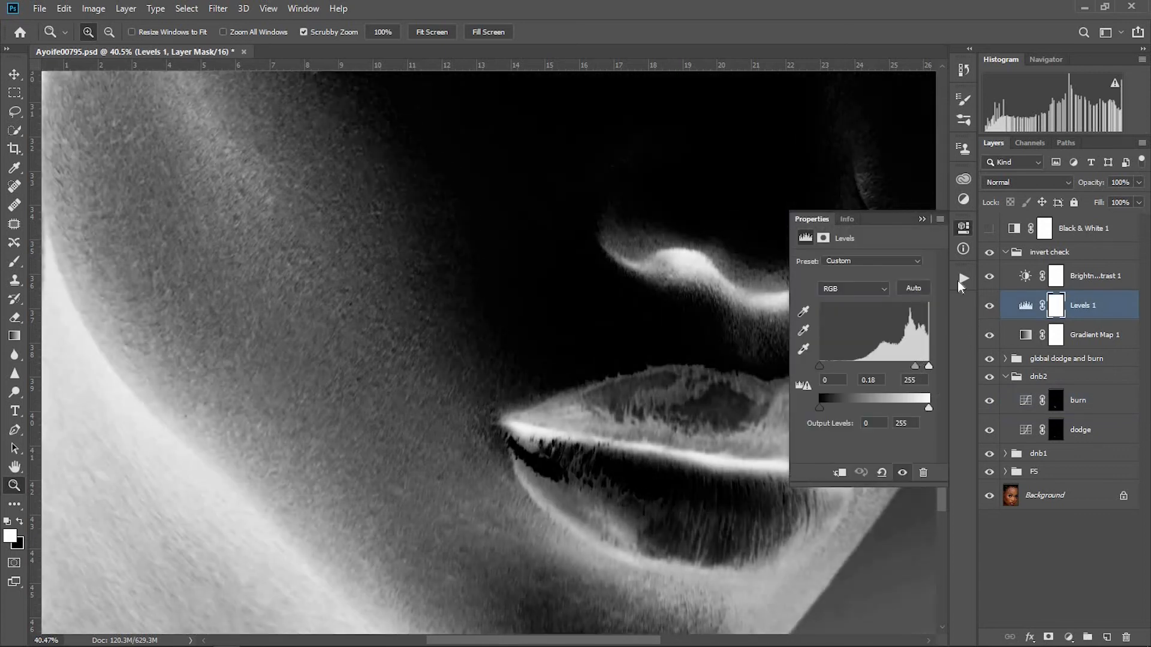
left_click(921, 220)
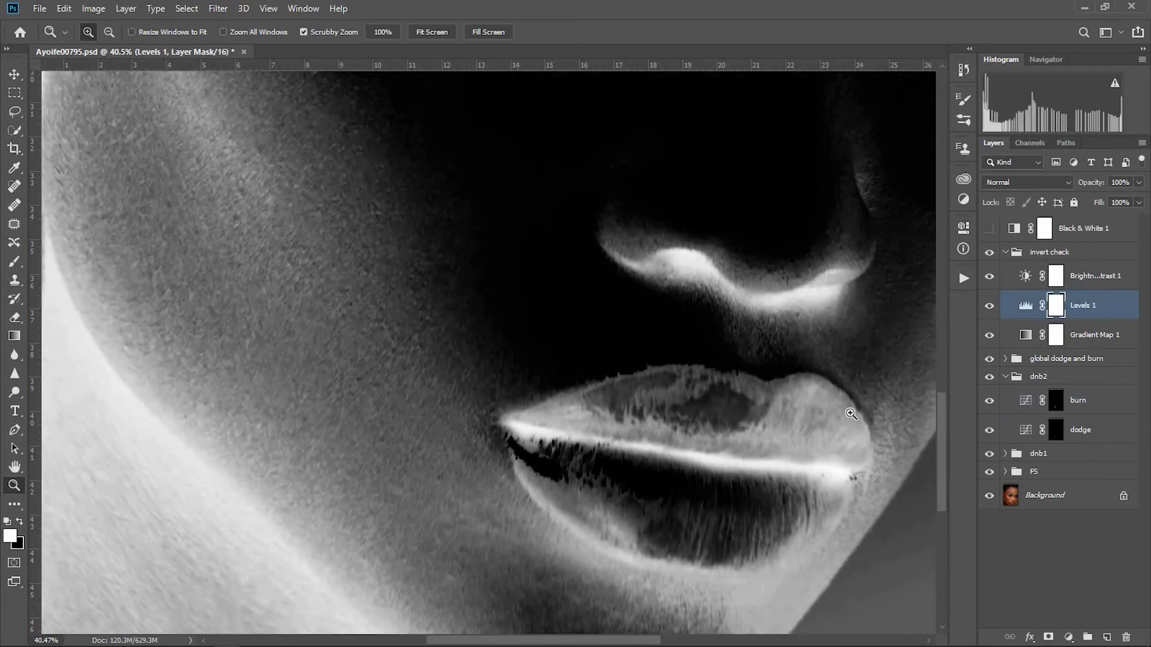
Step: Blend the skin around the mouth corner on the dnb2 burn mask with a soft brush of about 80 px
left_click(1056, 401)
key("b")
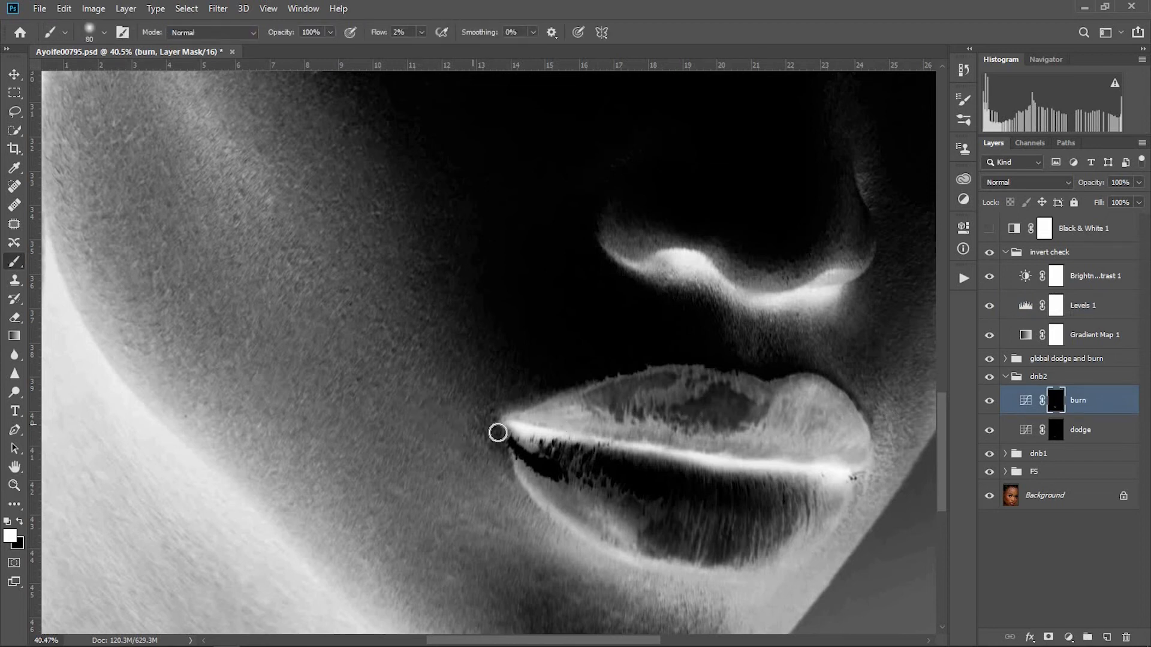
key("ctrl+minus")
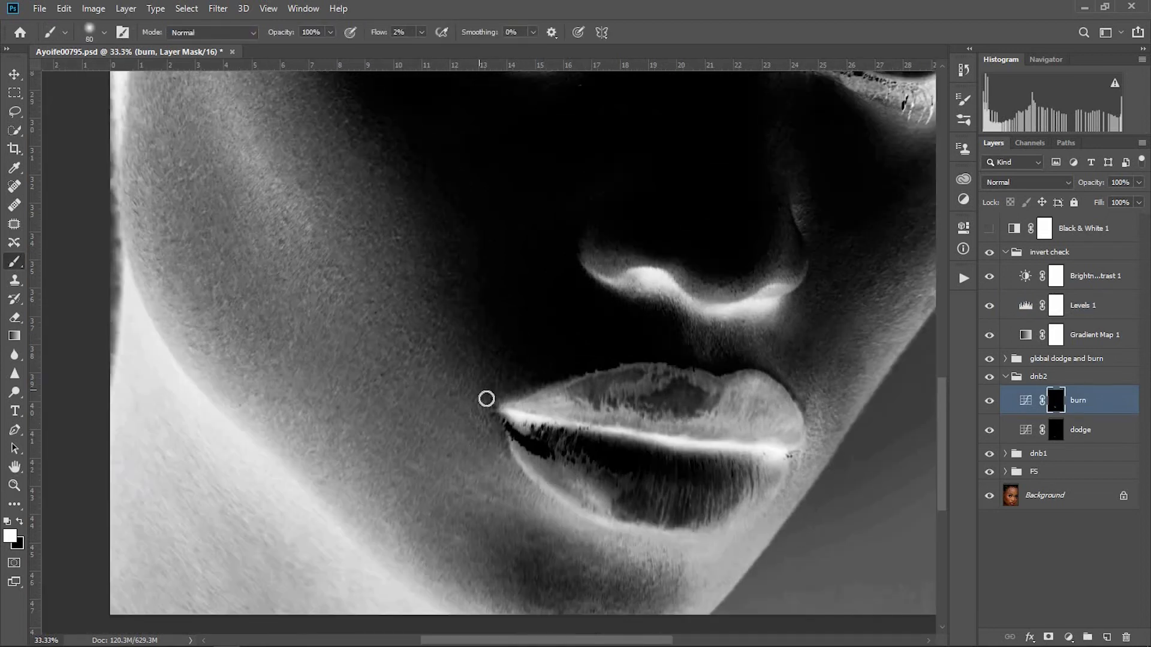
key("bracketright")
key("bracketright")
key("ctrl+minus")
key("ctrl+minus")
key("ctrl+plus")
key("ctrl+plus")
key("bracketleft")
key("bracketleft")
key("bracketleft")
key("bracketleft")
key("bracketright")
key("bracketright")
key("ctrl+minus")
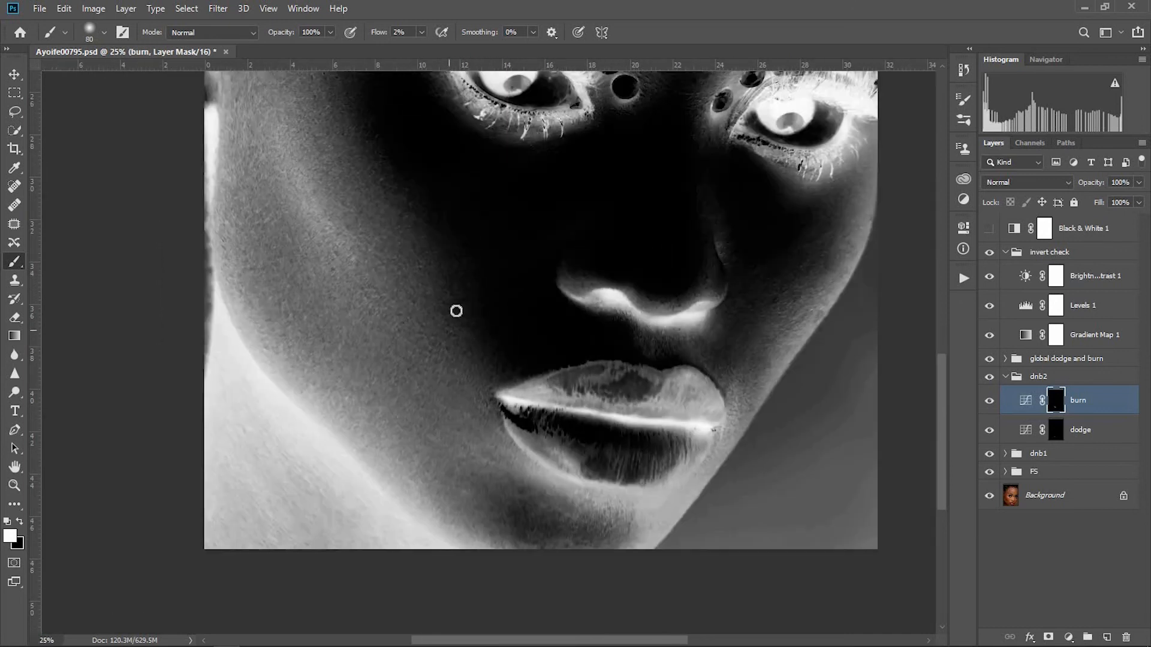
Step: Smooth the broader cheek transition on the dnb2 burn and dodge masks, enlarging the brush up to 200 px
key("bracketright")
key("bracketright")
key("bracketright")
key("bracketright")
key("bracketright")
key("ctrl+minus")
key("ctrl+minus")
left_click(1054, 437)
left_click(1056, 402)
key("bracketright")
Step: Hide the invert check group and compare the mouth and cheek with and without dnb2 at several magnifications
left_click(989, 251)
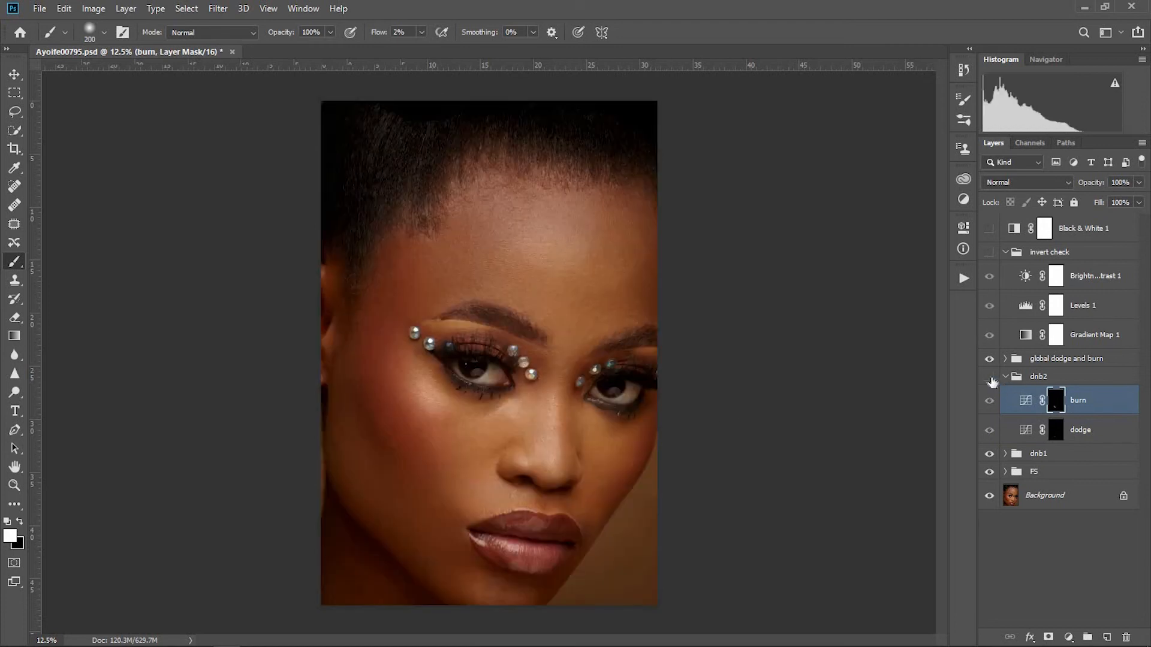
left_click(15, 486)
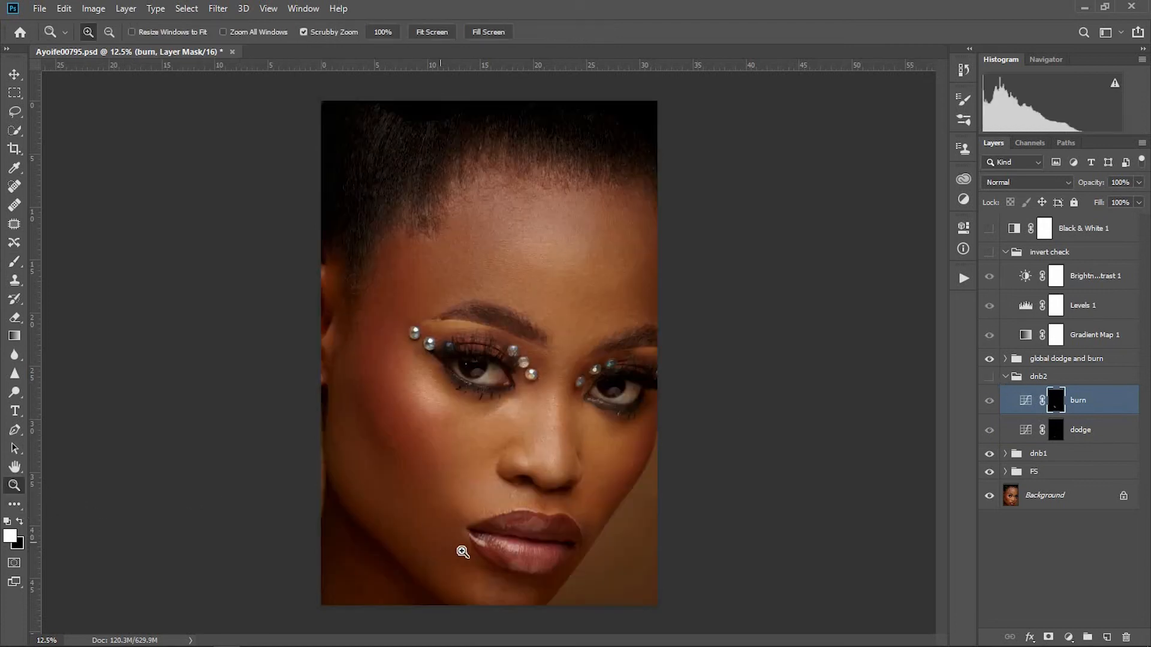
left_click_drag(463, 550, 505, 526)
left_click_drag(552, 462, 507, 479)
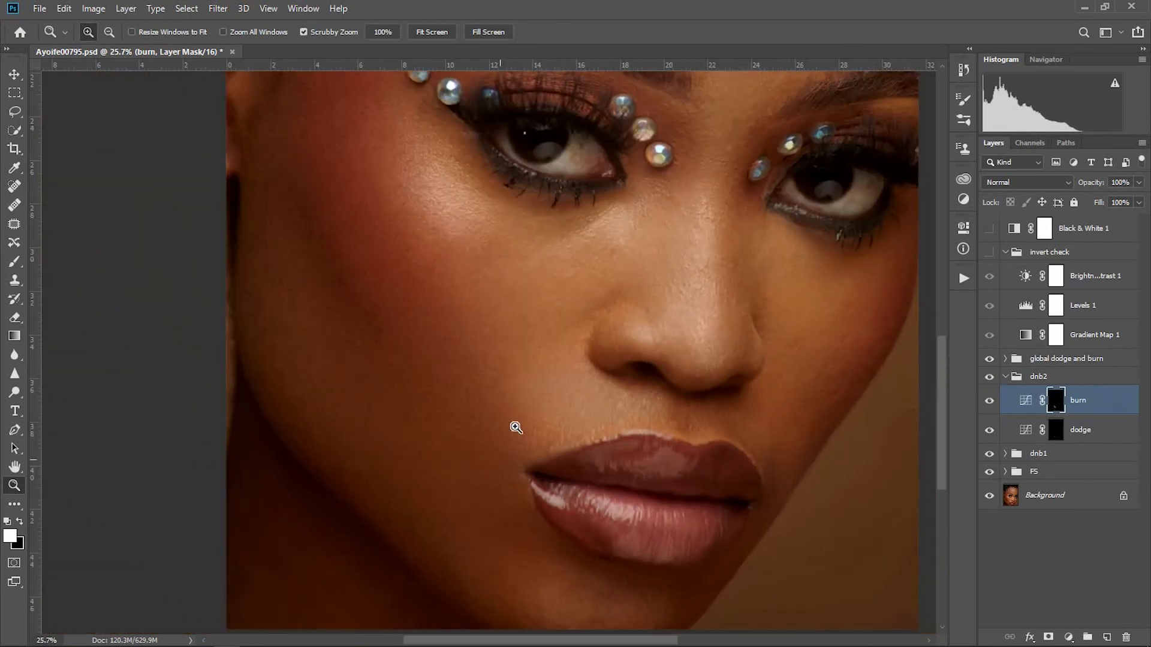
left_click_drag(518, 450, 488, 462)
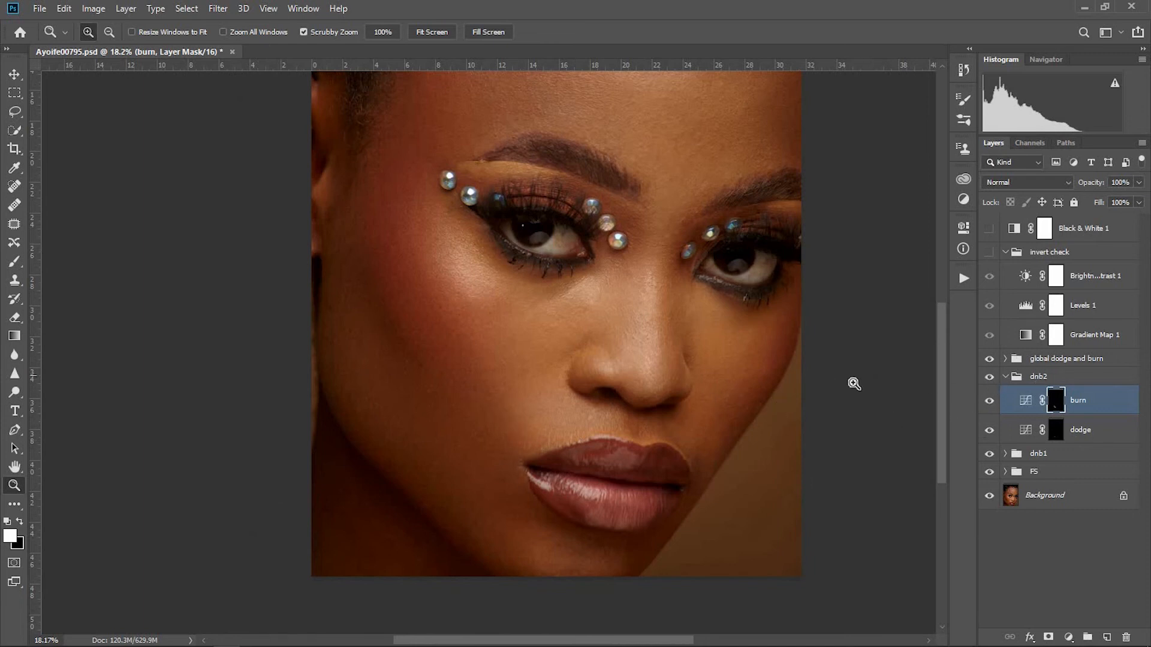
left_click_drag(622, 380, 607, 446)
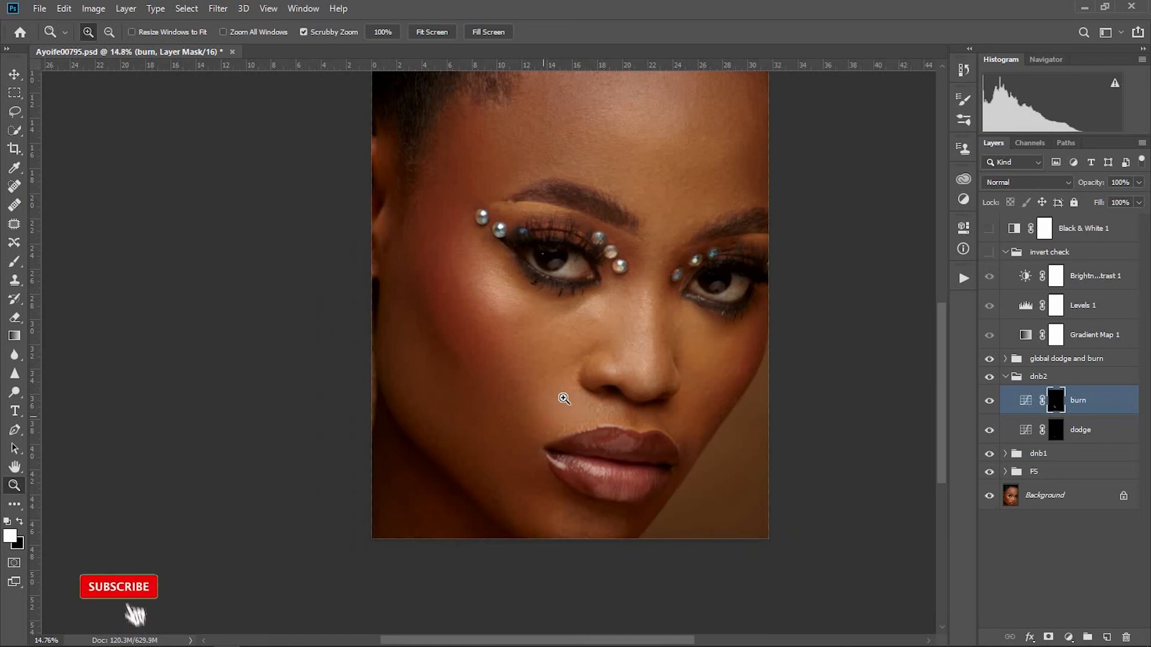
left_click_drag(726, 331, 662, 308)
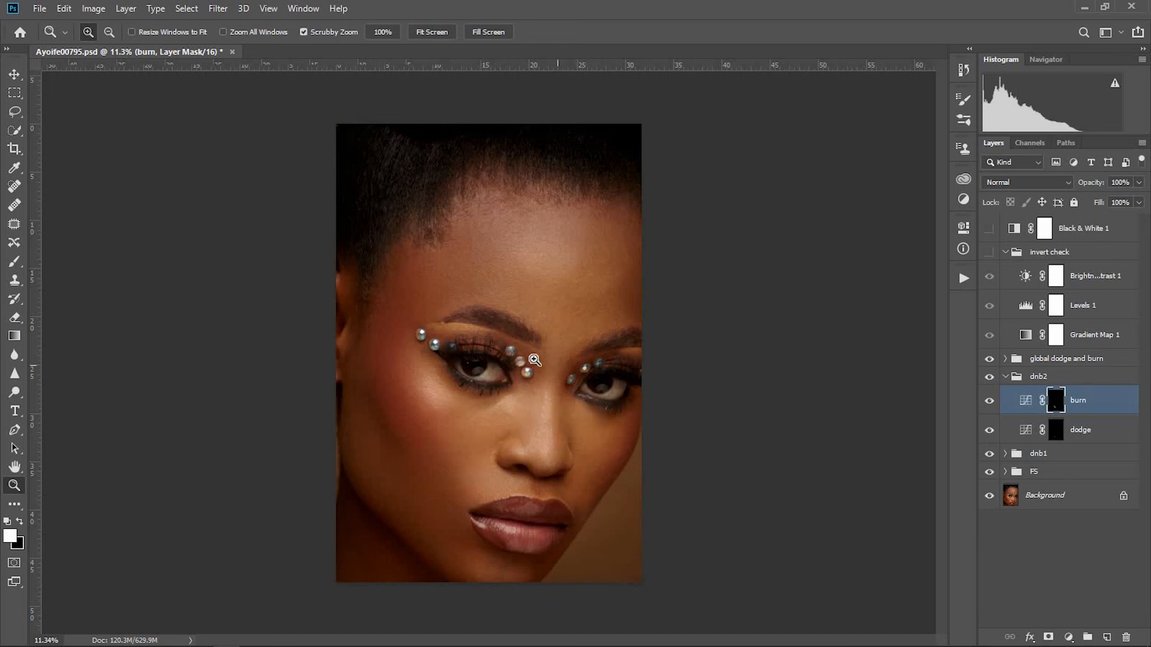
Step: Show the invert check group and adjust its Levels 1 midtones to lighten the inverted view of the face
left_click(989, 252)
left_click_drag(567, 507, 896, 368)
double_click(1025, 306)
left_click(922, 220)
left_click(941, 284)
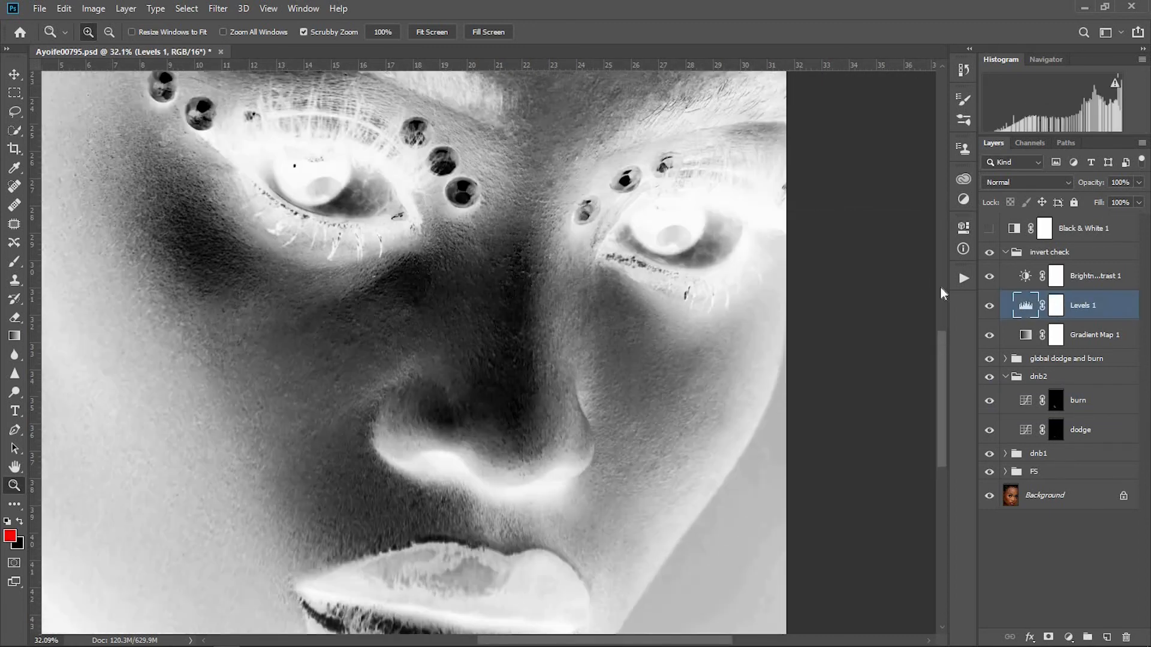
Step: Even the skin below the eye and beside the nose on the dnb2 dodge mask with a brush from 125 px upward
left_click(1056, 400)
key("ctrl+minus")
key("ctrl+minus")
key("ctrl+minus")
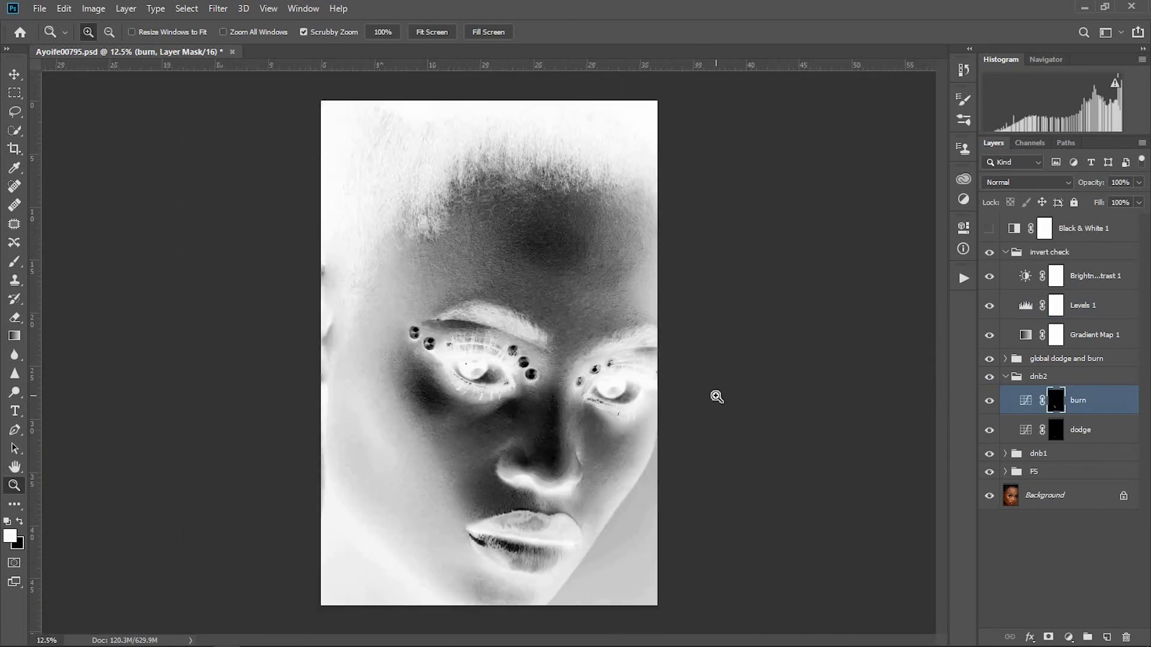
mouse_move(453, 421)
left_mouse_down()
mouse_move(471, 427)
mouse_move(538, 392)
left_mouse_up()
key("alt+bracketleft")
key("b")
key("ctrl+minus")
key("bracketleft")
key("bracketleft")
key("bracketleft")
key("ctrl+minus")
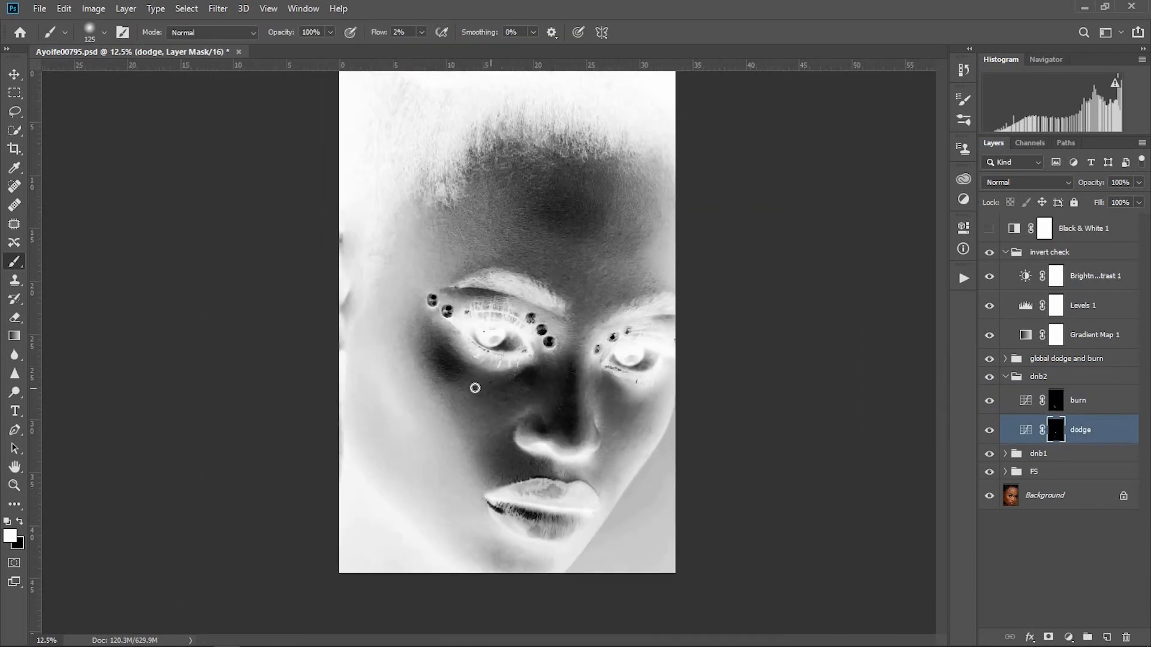
key("bracketright")
key("bracketright")
key("bracketright")
Step: Blend the under-eye area and outer cheek on the dnb2 burn mask with brushes up to 200 px
key("alt+bracketright")
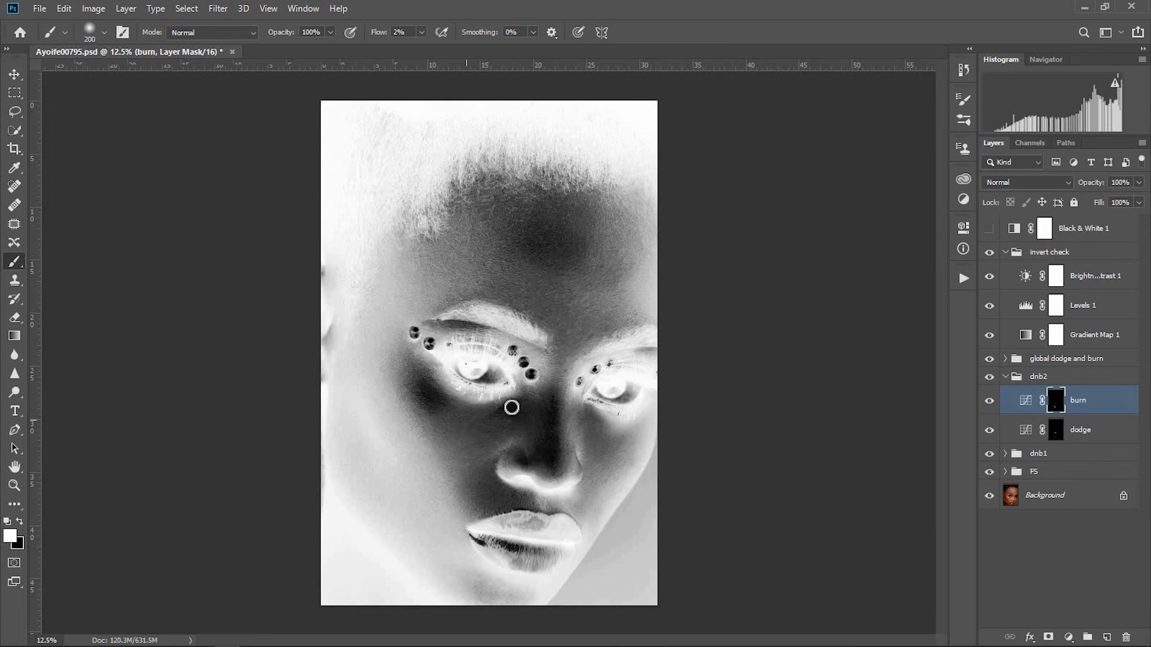
key("ctrl+plus")
key("bracketleft")
key("bracketleft")
key("bracketleft")
key("bracketleft")
key("ctrl+minus")
key("bracketright")
key("bracketright")
key("bracketright")
mouse_move(430, 498)
left_mouse_down()
mouse_move(440, 470)
mouse_move(418, 467)
mouse_move(444, 461)
mouse_move(442, 470)
mouse_move(444, 450)
mouse_move(415, 451)
mouse_move(373, 406)
left_mouse_up()
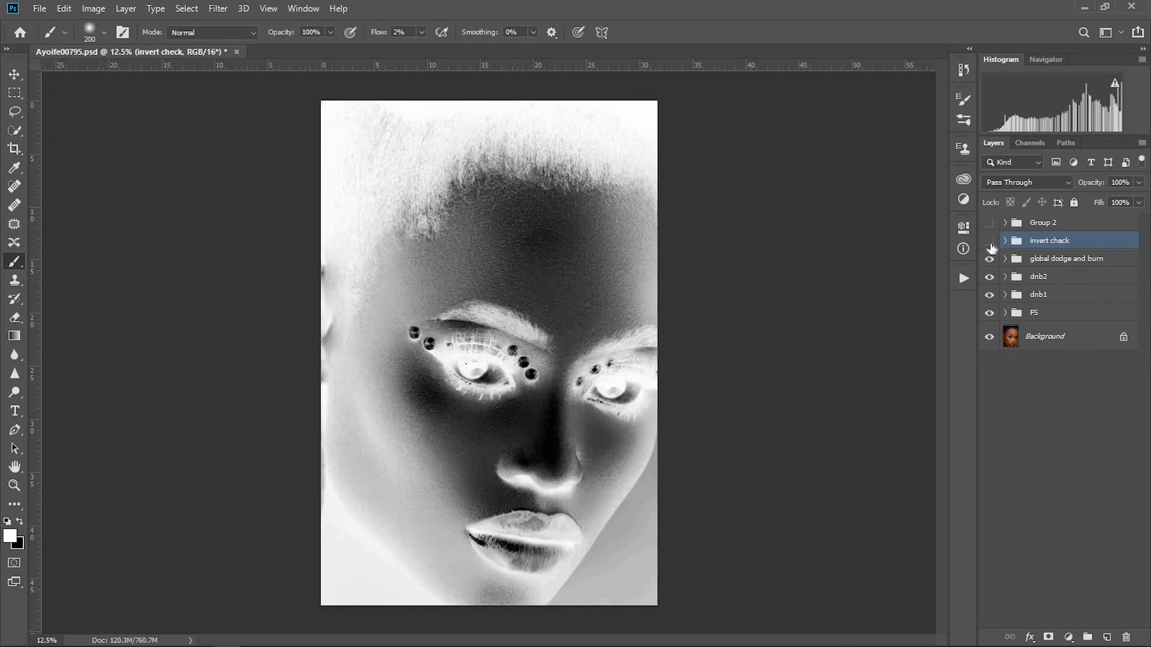
Step: Hide the invert check group and compare the portrait with and without the global dodge and burn group
left_click(989, 242)
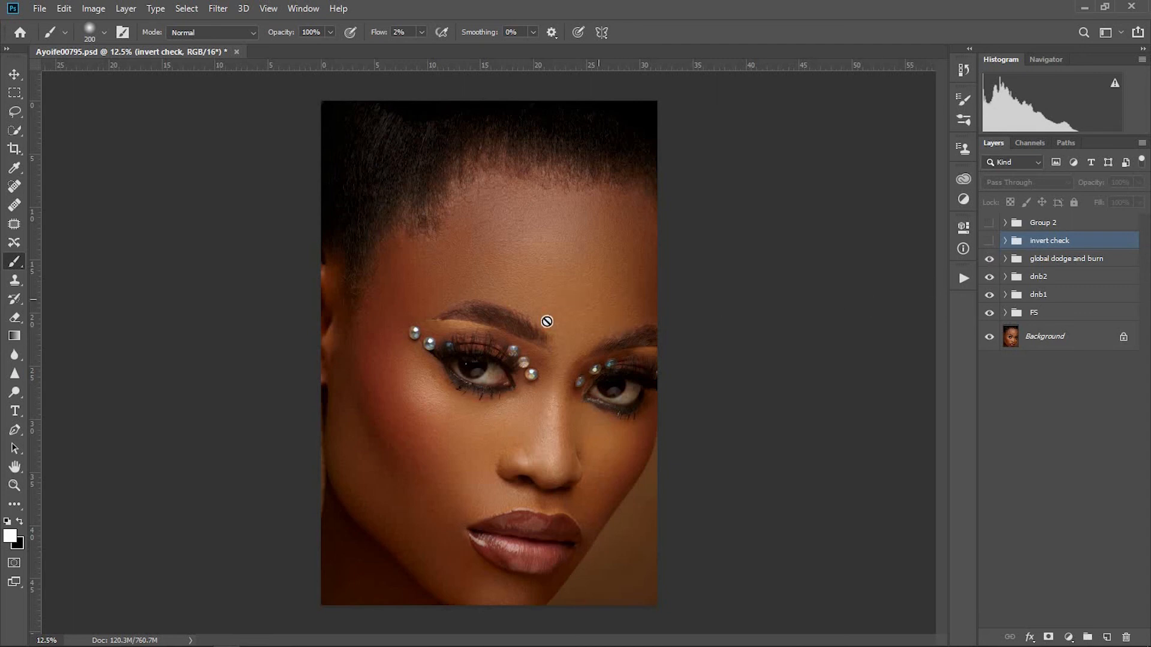
left_click(989, 259)
left_click(996, 259)
left_click(989, 260)
left_click(990, 260)
left_click(990, 260)
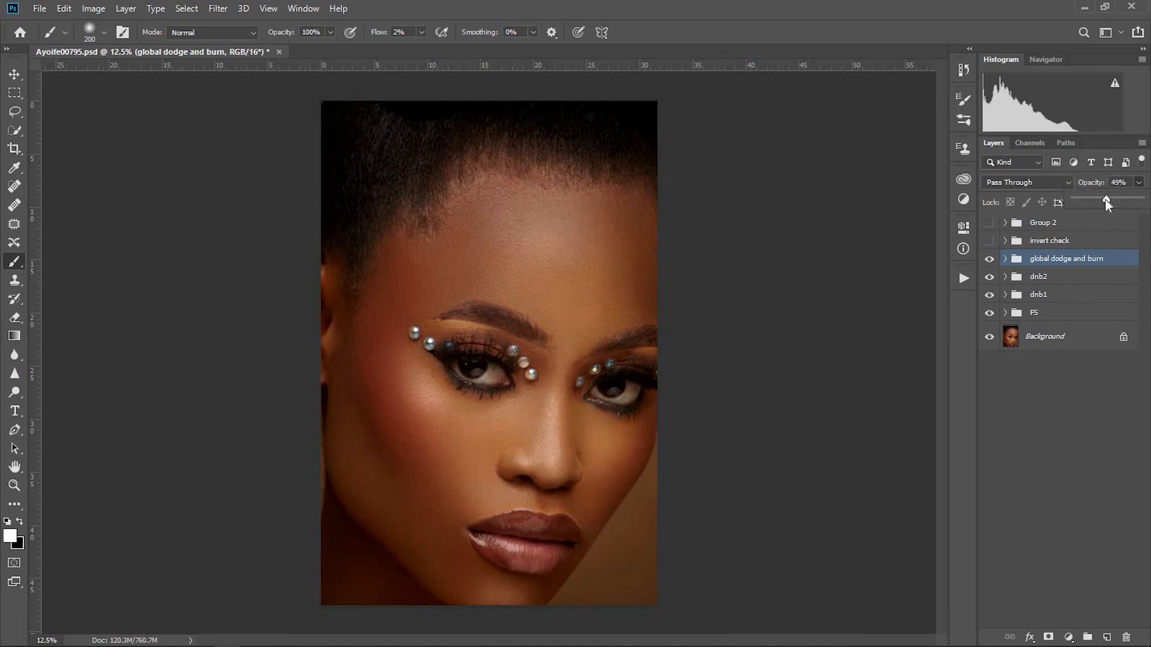
Step: Reduce the global dodge and burn group's opacity to 12%
left_click_drag(1092, 205, 1086, 200)
key("Down")
key("Down")
key("Down")
key("Down")
key("Down")
key("Down")
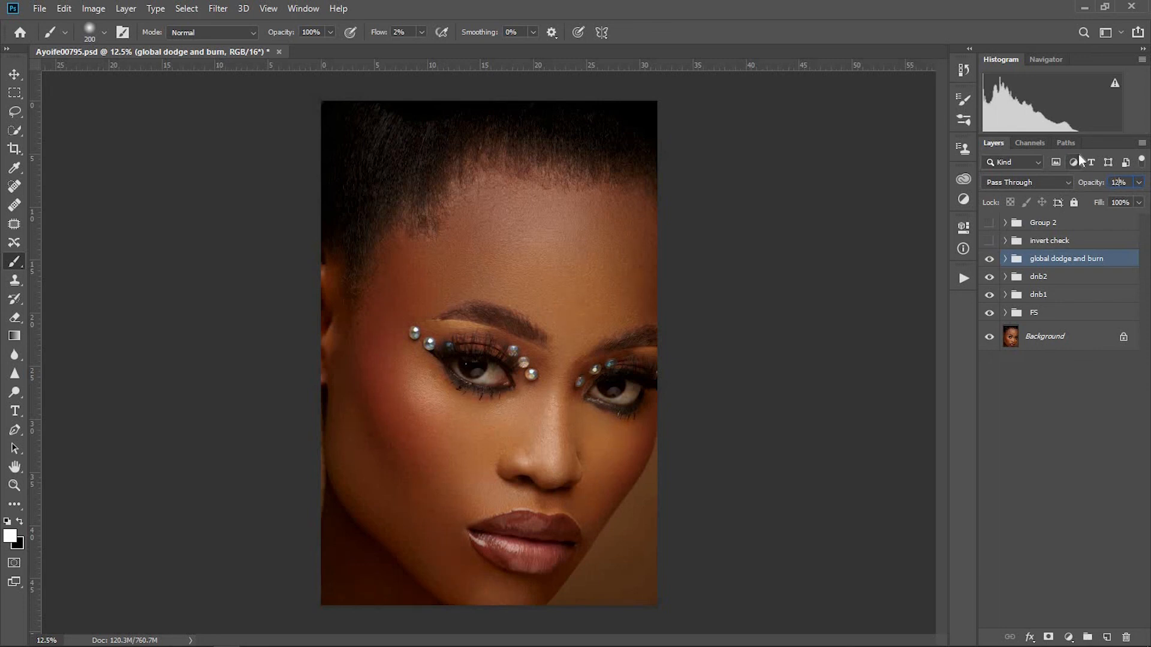
Step: Hide the global dodge and burn group and compare the portrait with and without the dnb2 group
left_click(1025, 273)
left_click(989, 258)
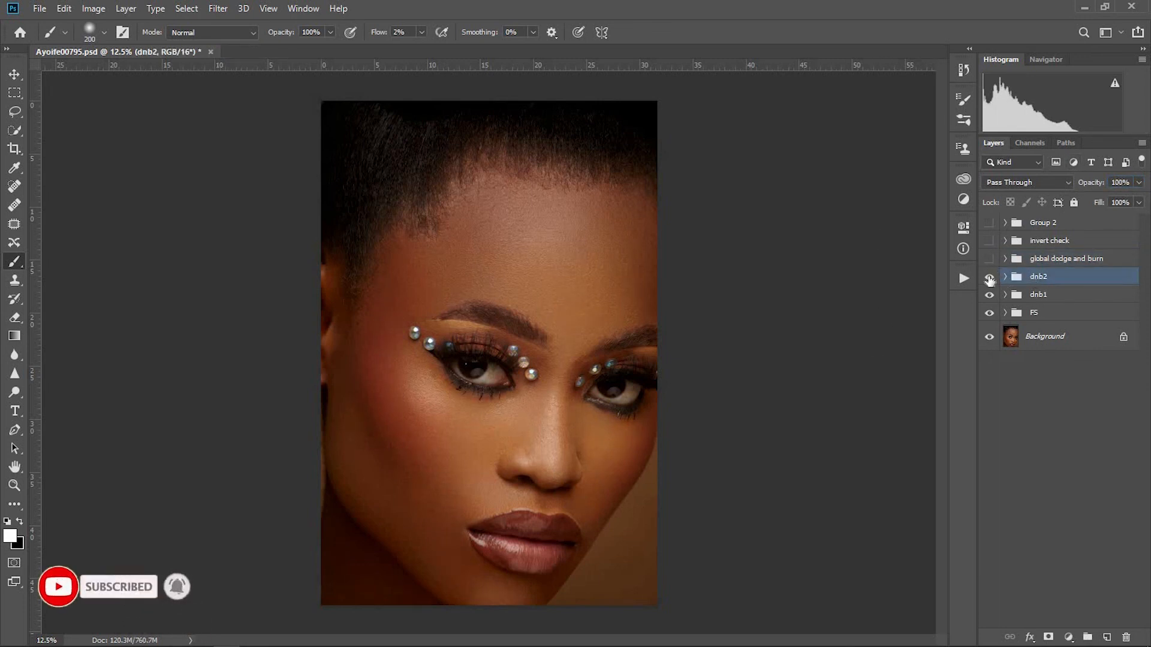
left_click(989, 278)
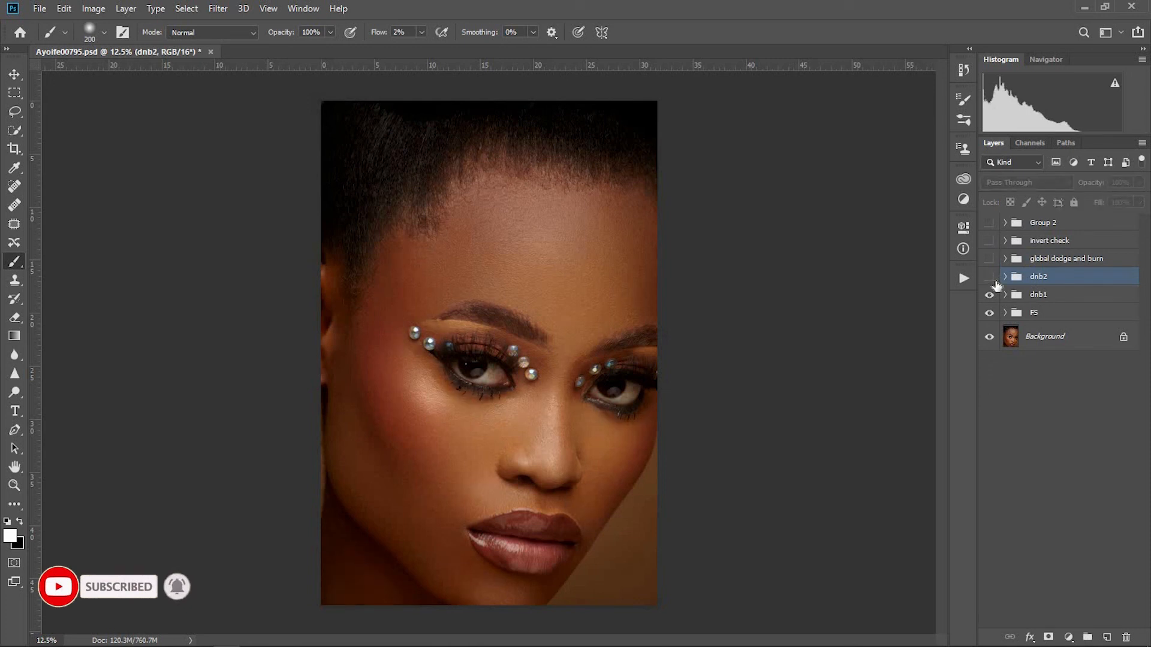
left_click(988, 279)
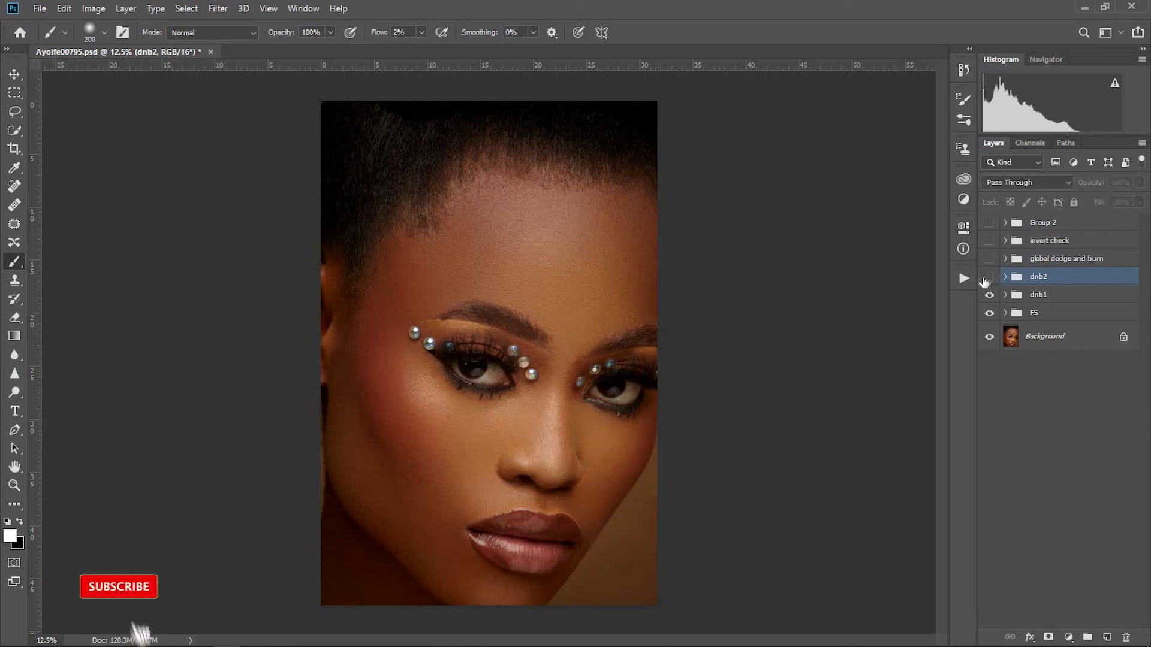
left_click(986, 280)
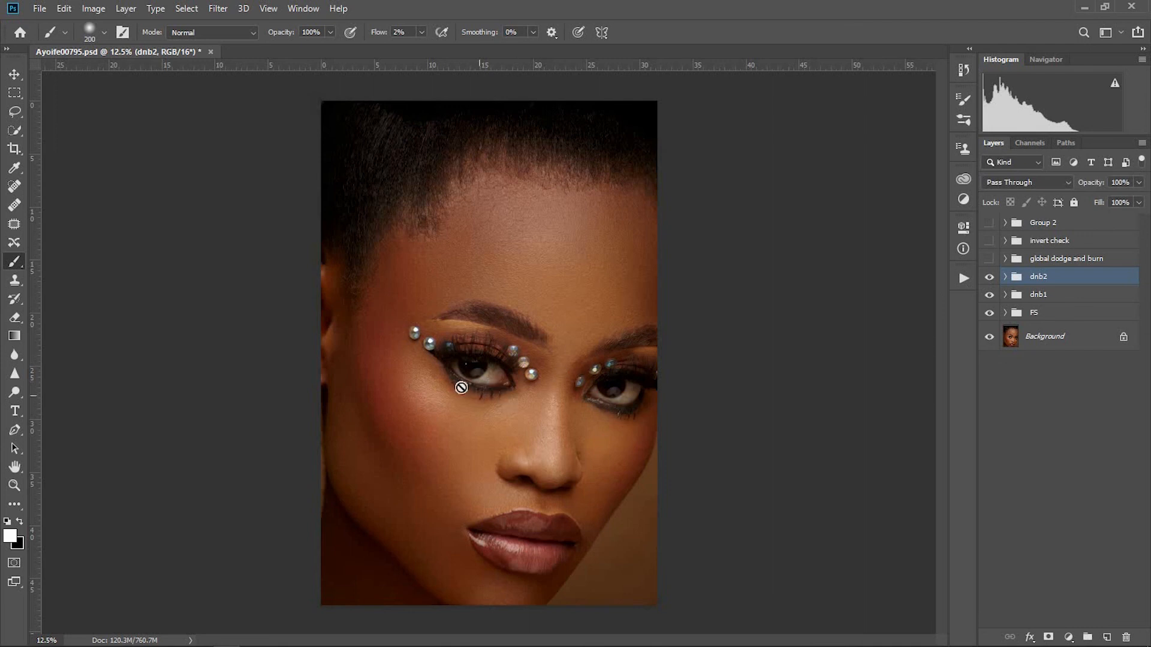
left_click(636, 403)
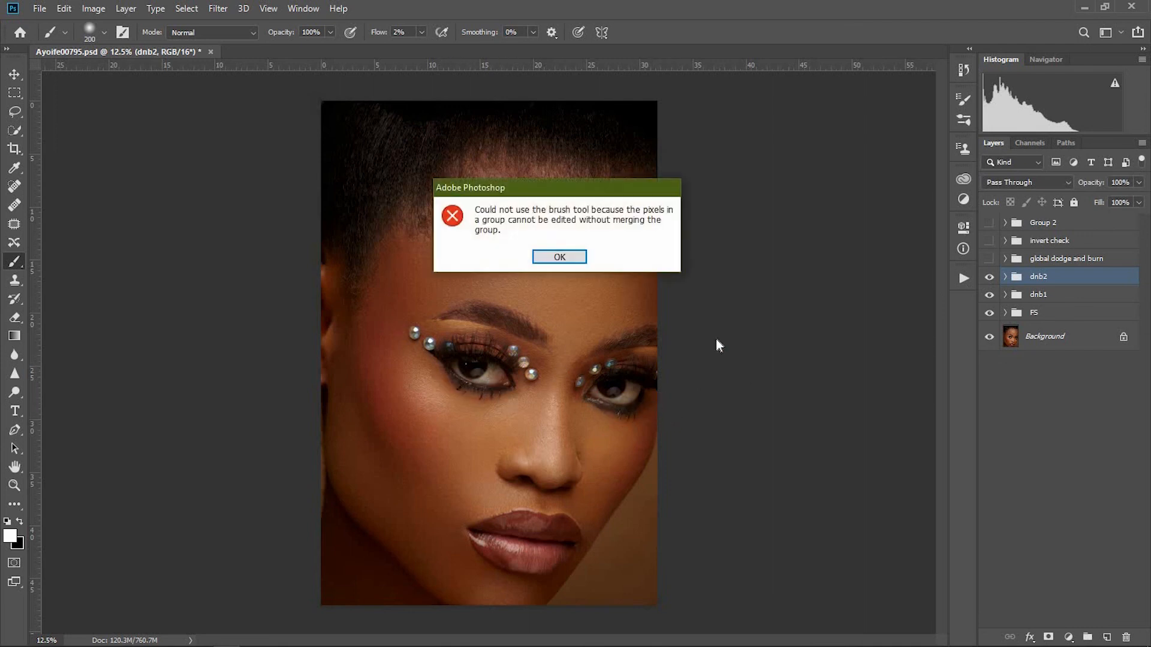
key("Return")
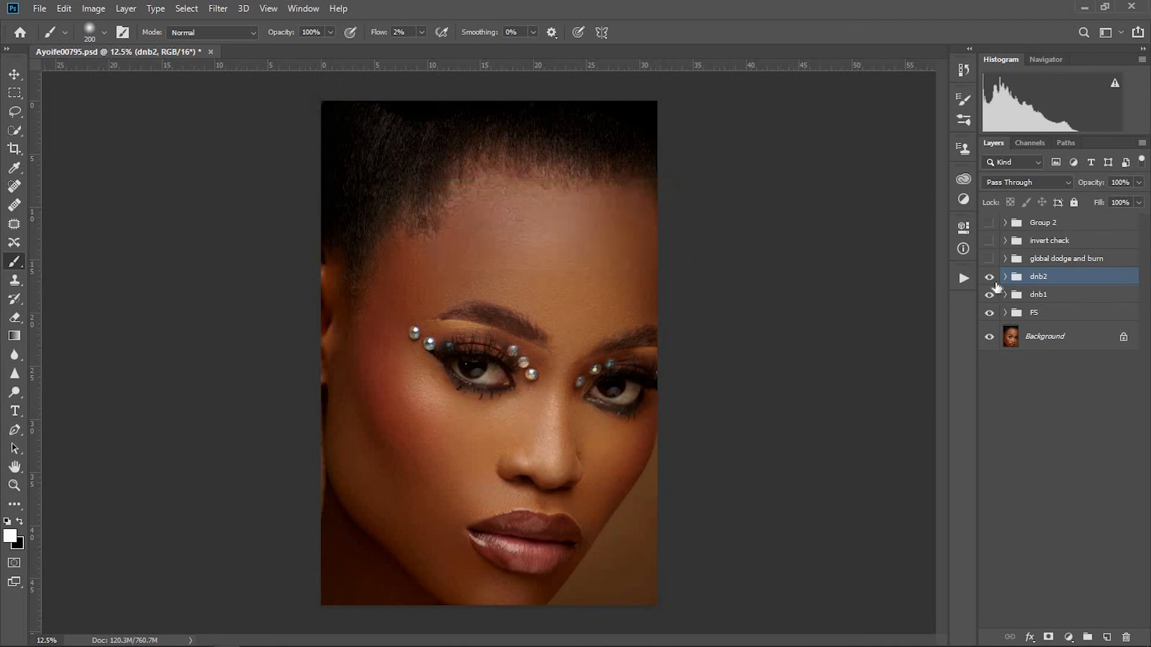
Step: Hide the dnb2 group and compare the portrait with and without the dnb1 group
left_click(990, 277)
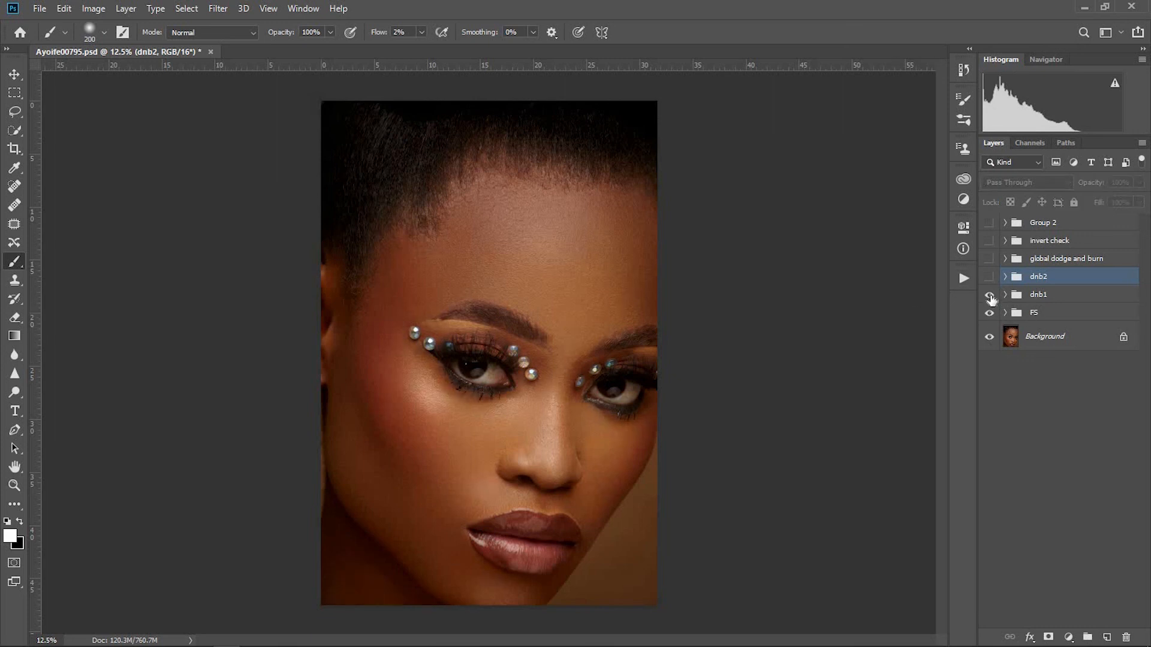
left_click(989, 294)
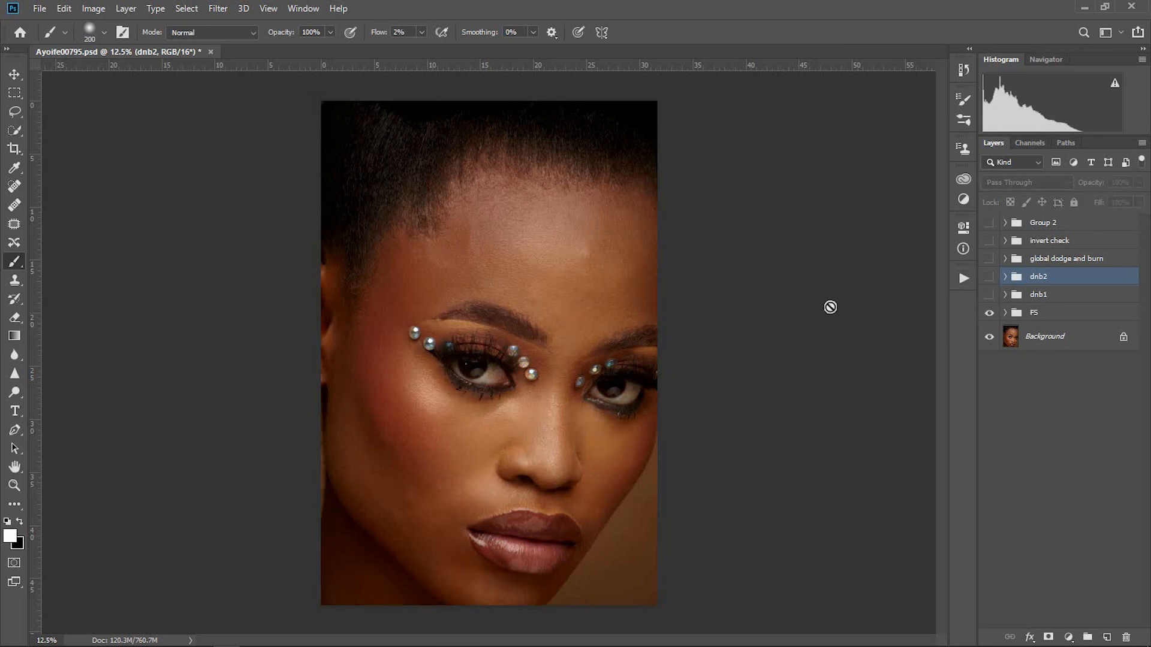
left_click(990, 295)
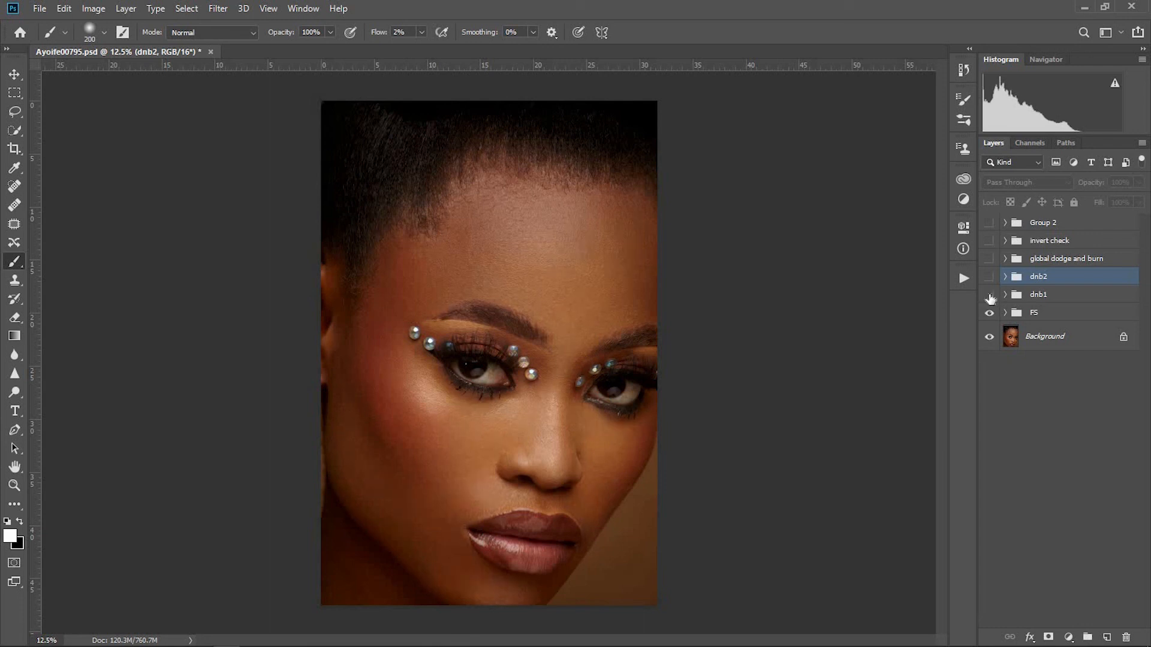
left_click(989, 295)
left_click(989, 296)
left_click(994, 302)
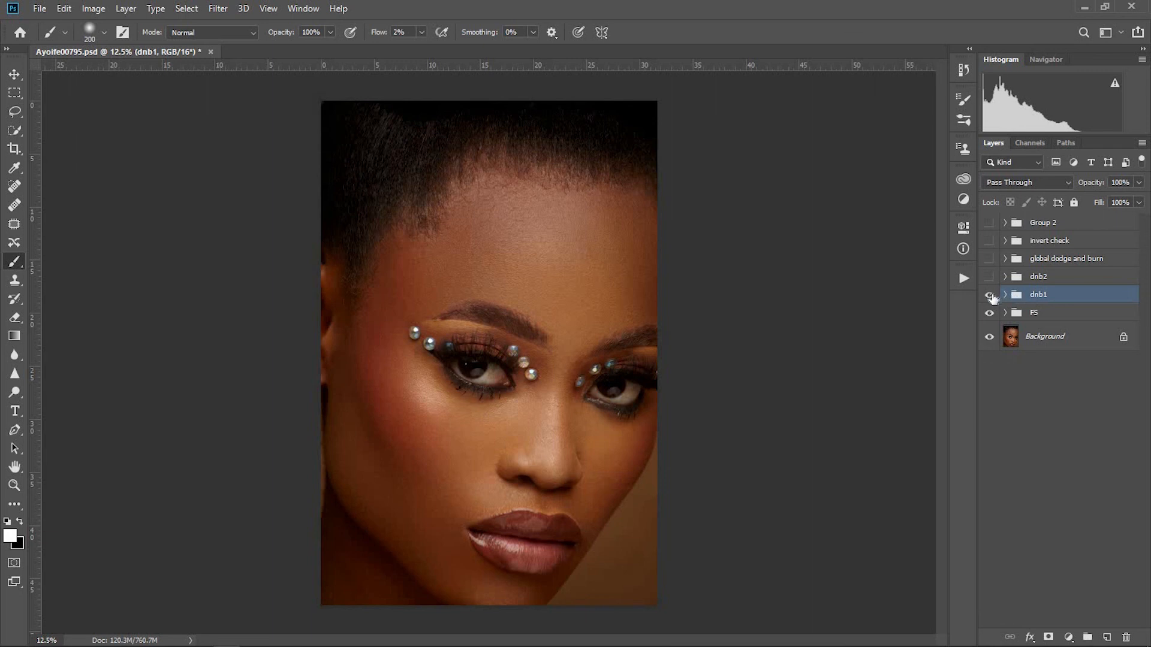
left_click(989, 296)
left_click(989, 298)
Step: Show the dnb2 and global dodge and burn groups again above dnb1
left_click(989, 278)
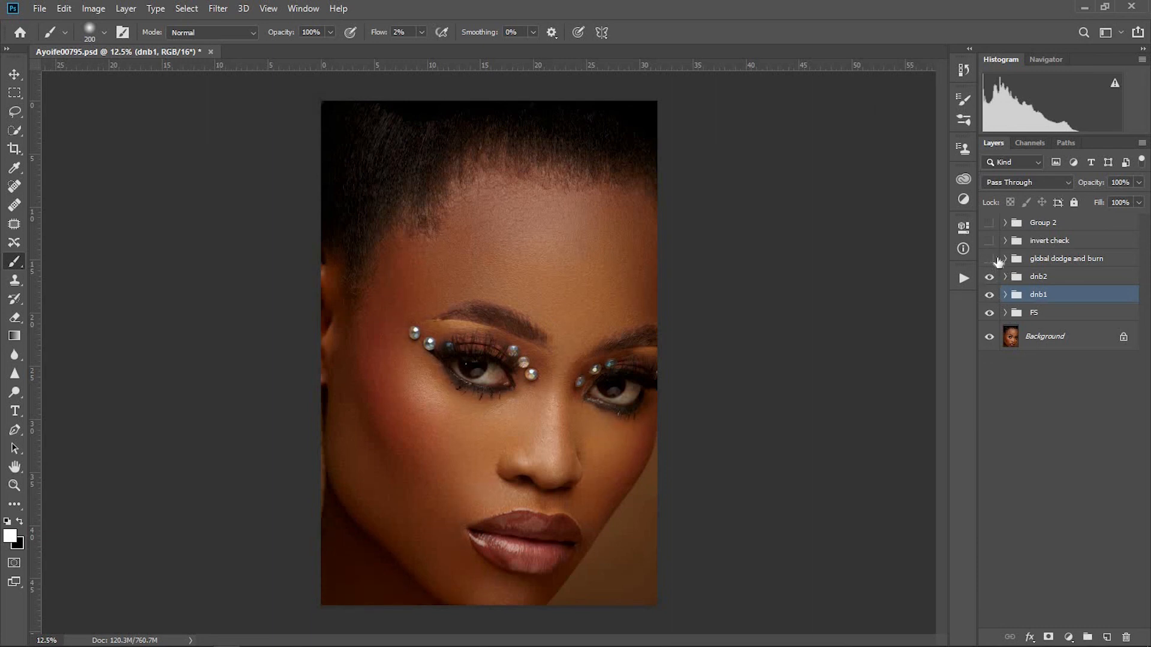
left_click(989, 258)
left_click(1040, 242)
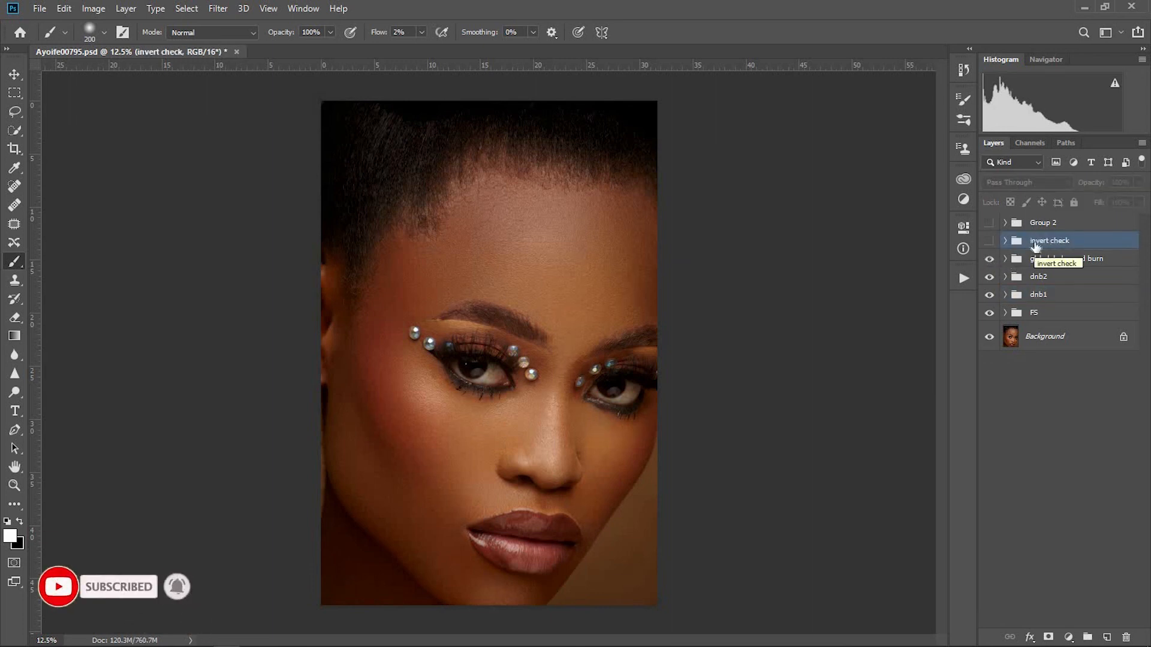
Step: Turn on Group 2 and compare the eyes, gems and lips with and without it, leaving the group shown
left_click(1037, 225)
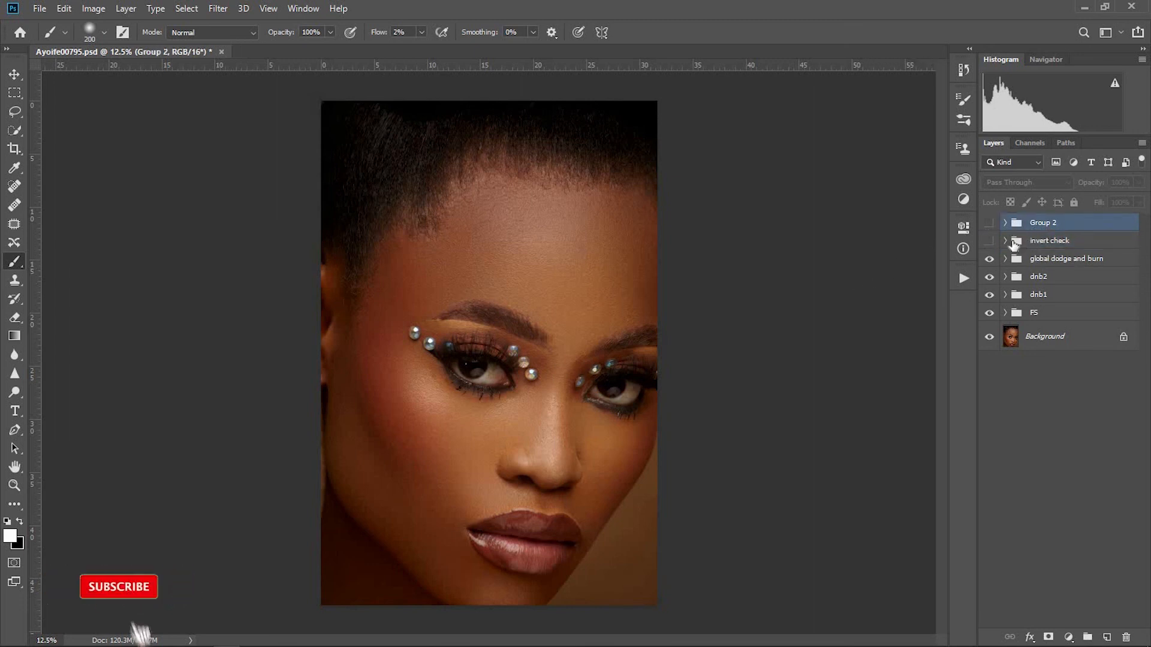
left_click(989, 225)
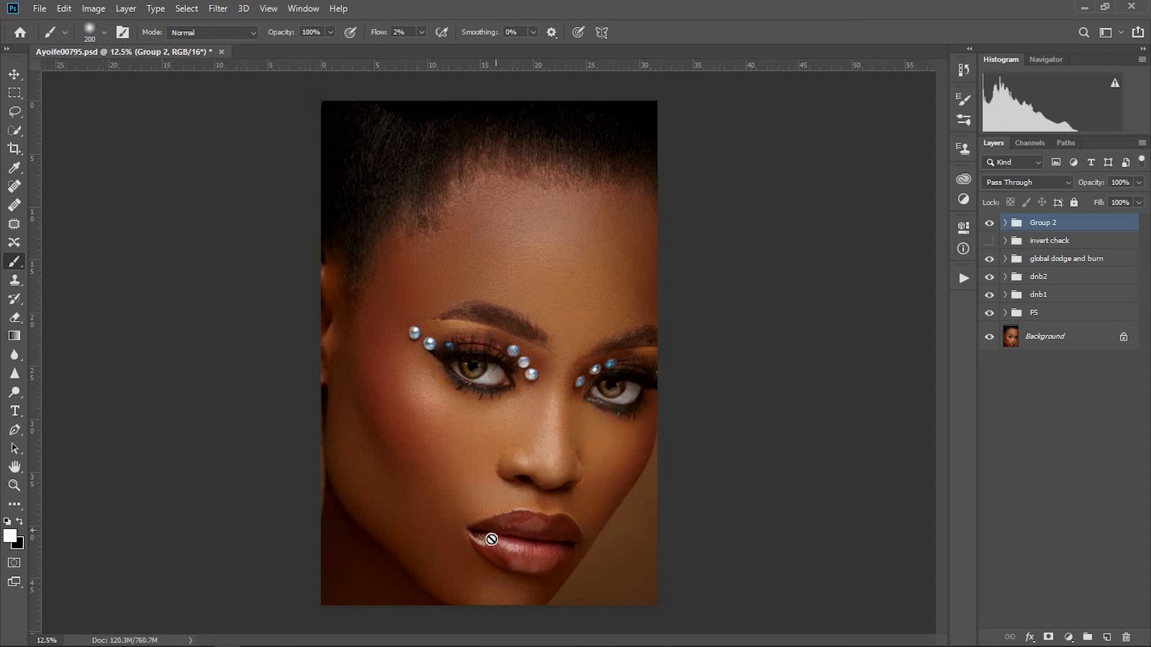
left_click(989, 222)
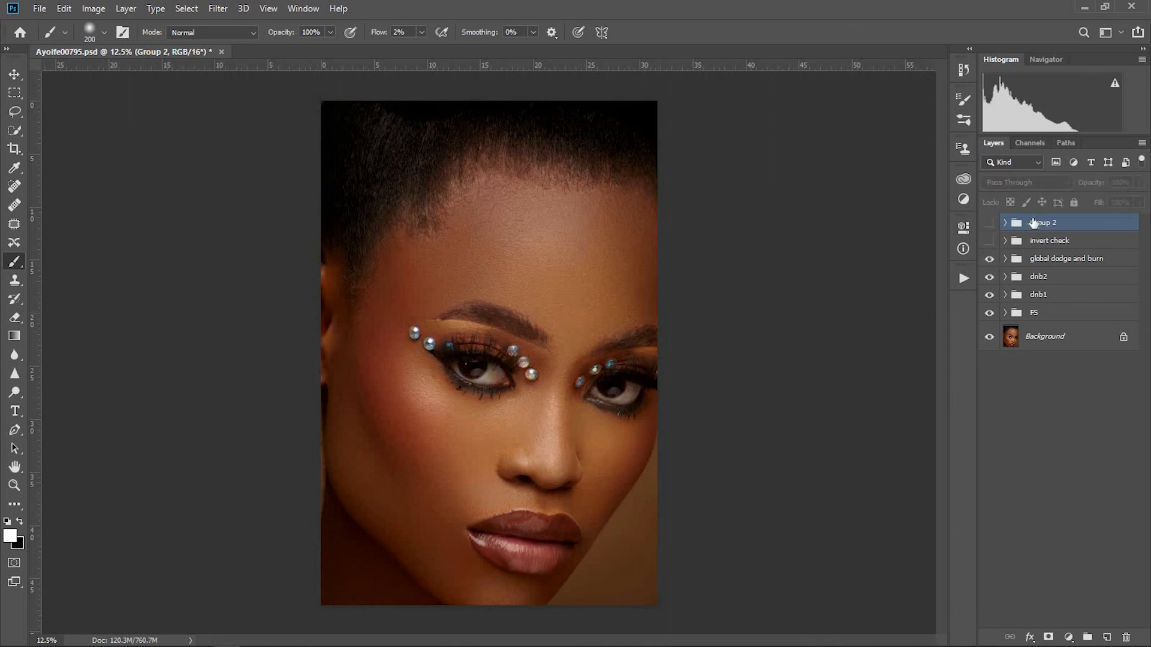
left_click(989, 223)
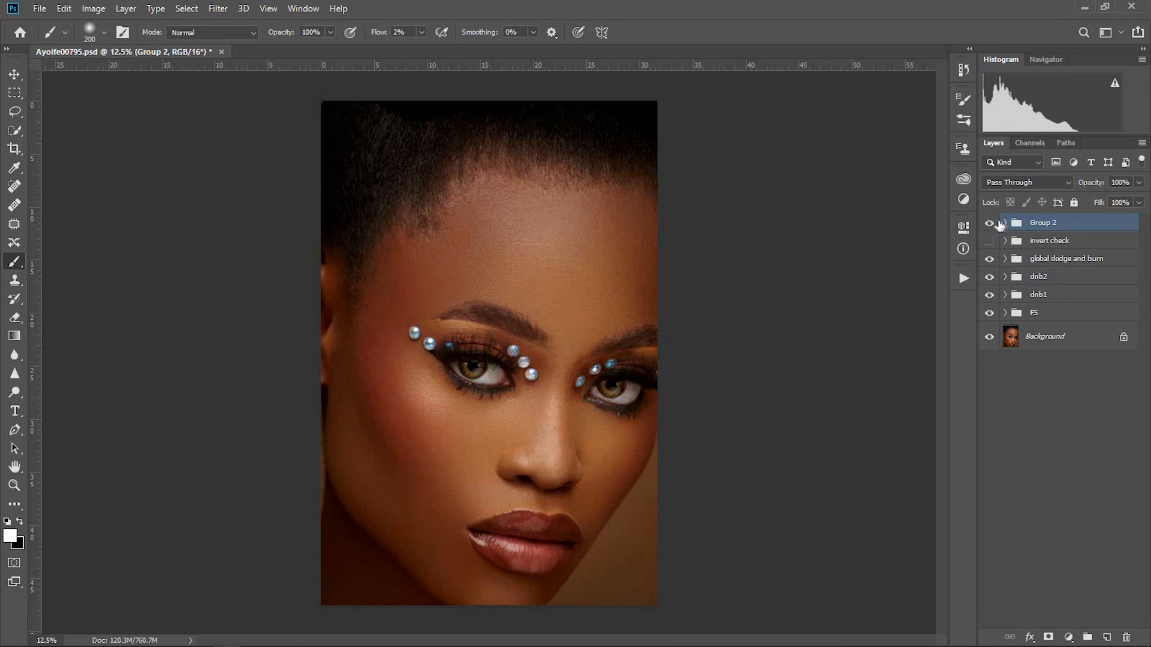
left_click(989, 223)
left_click(989, 223)
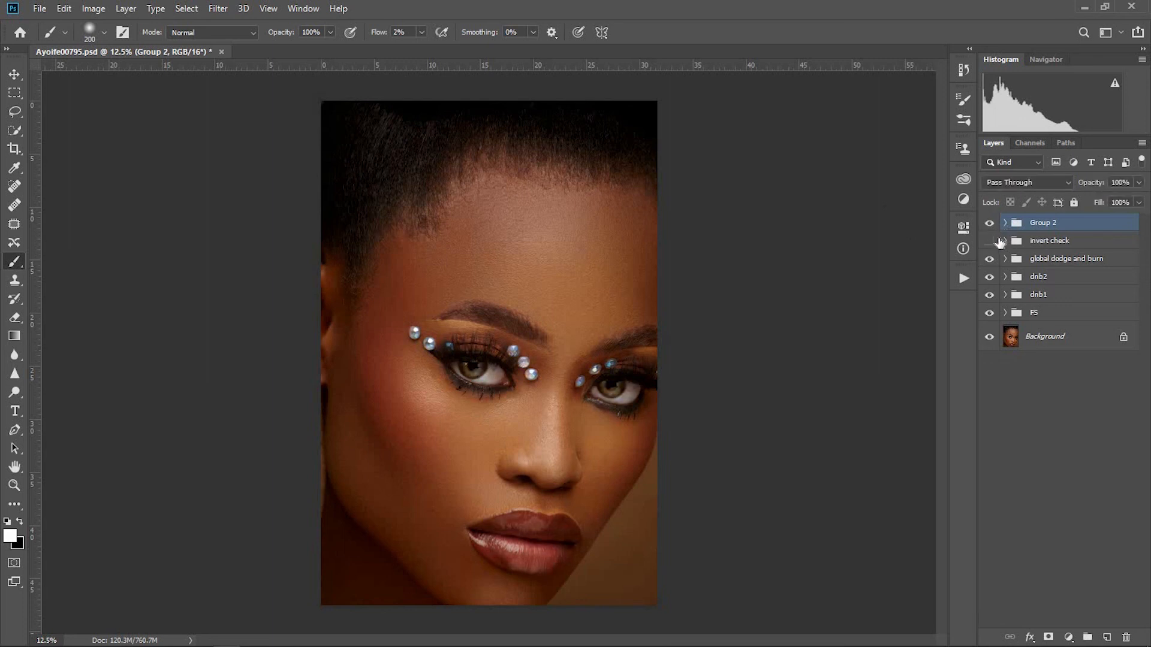